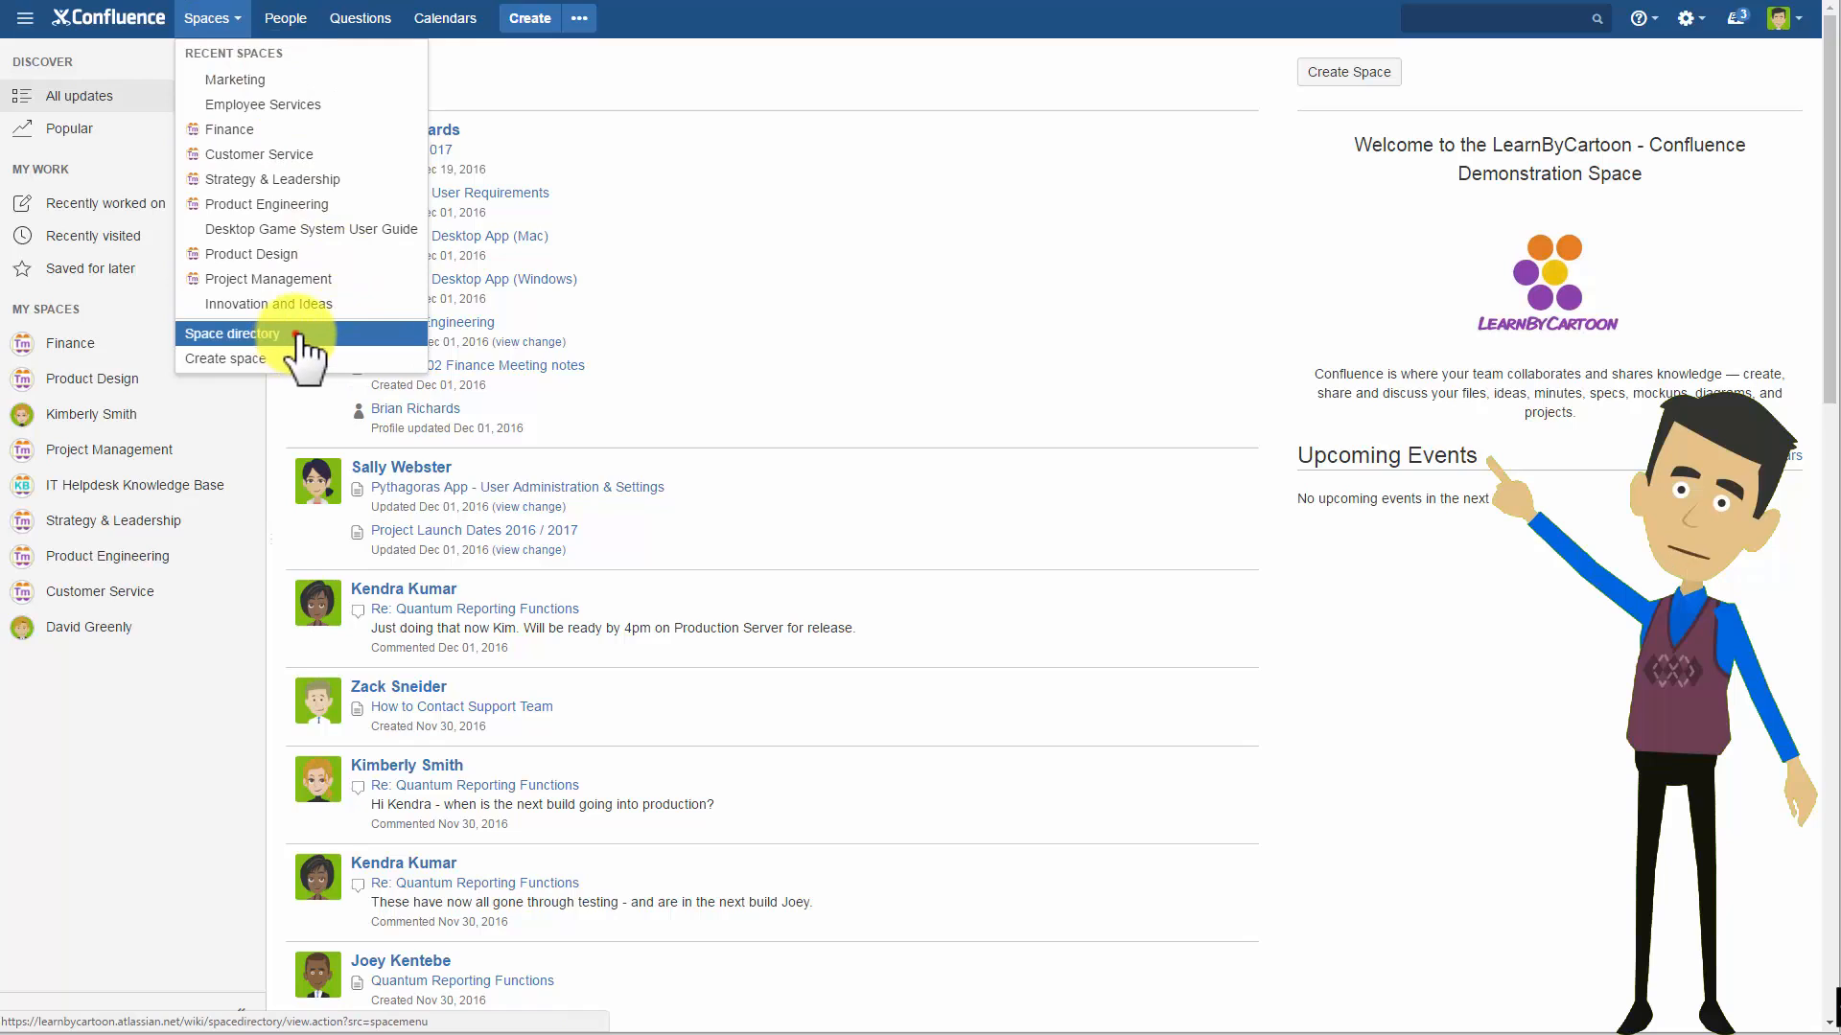
# Open the Space Directory and start creating a new space from it.
pyautogui.click(293, 336)
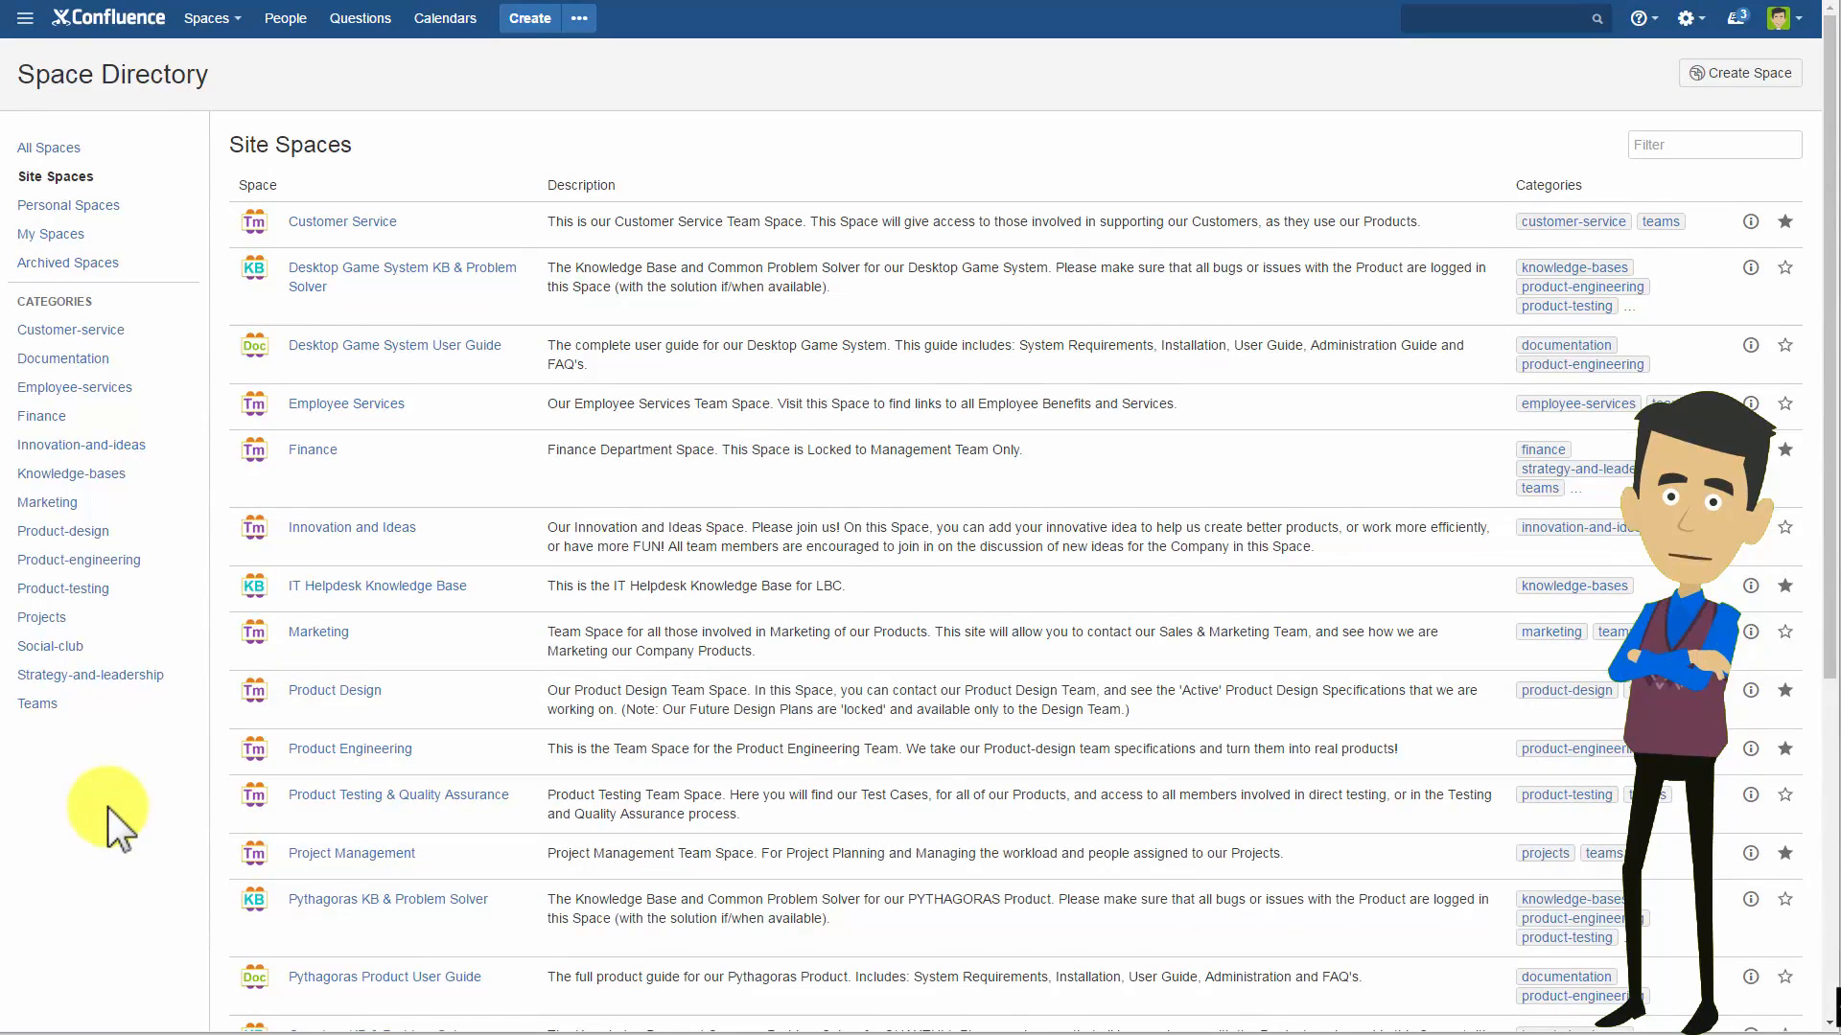
pyautogui.click(237, 25)
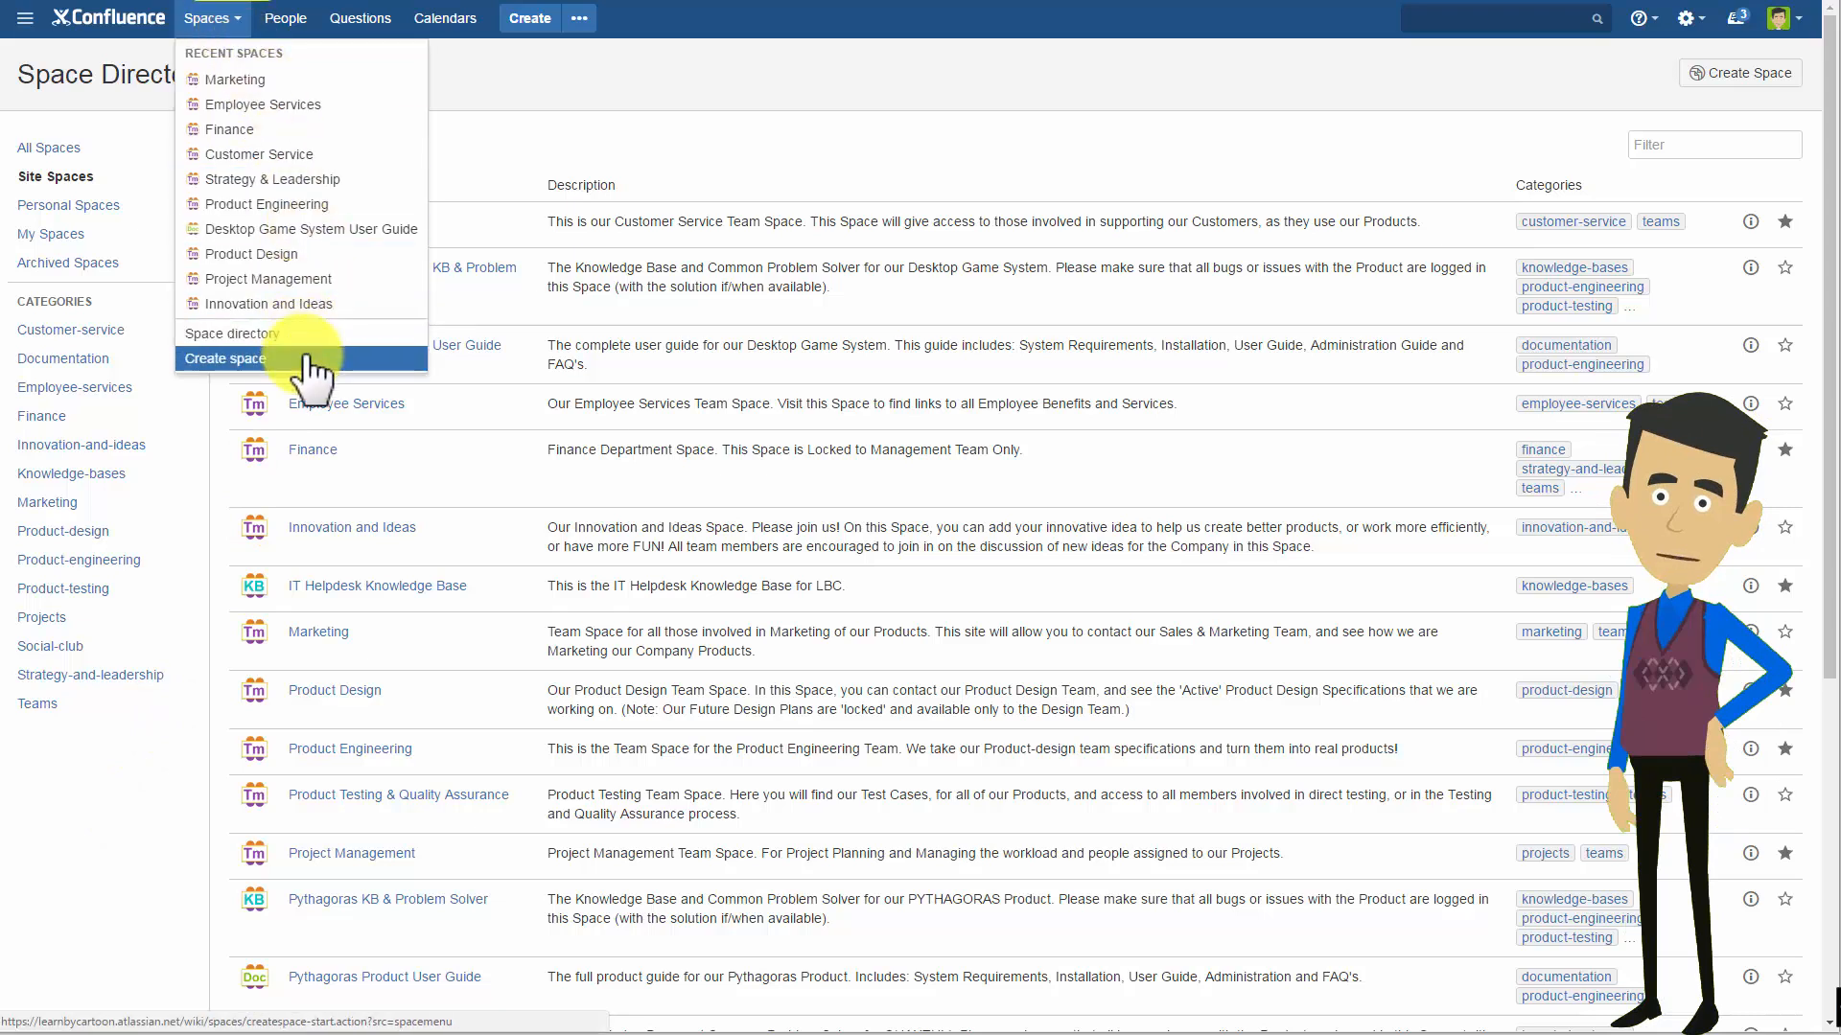
pyautogui.click(572, 77)
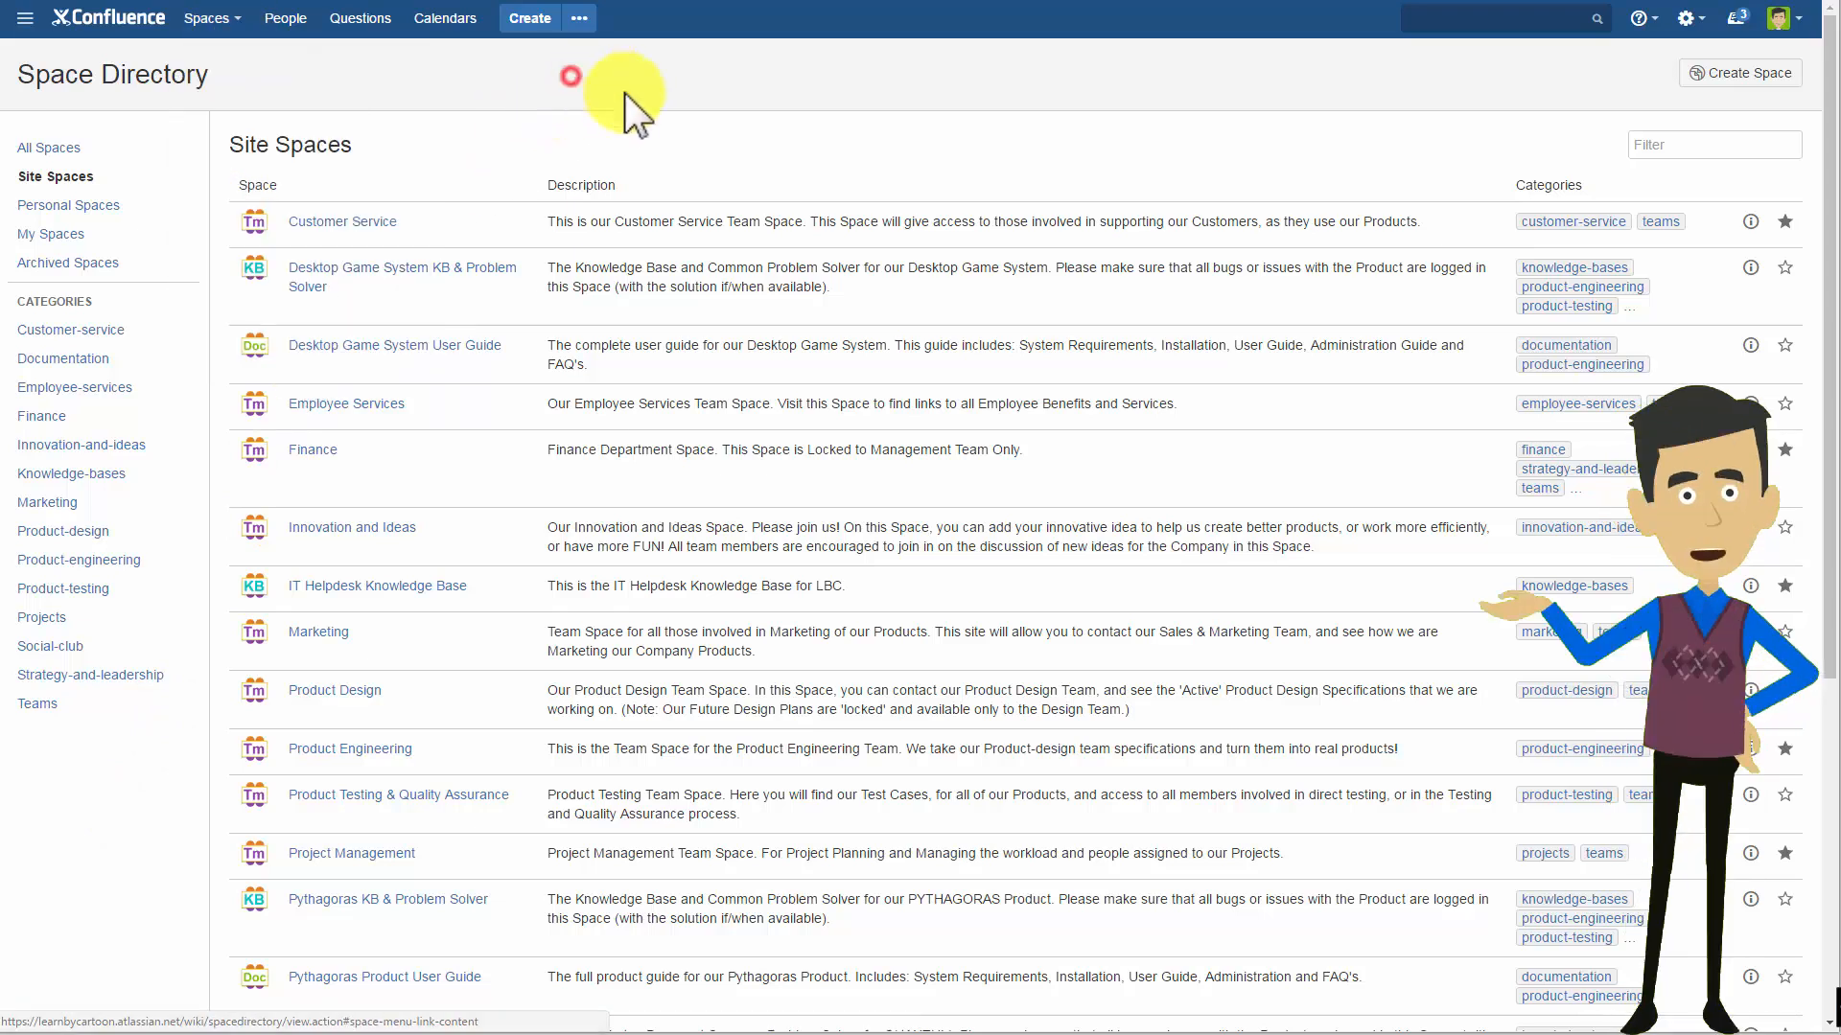
pyautogui.click(1760, 80)
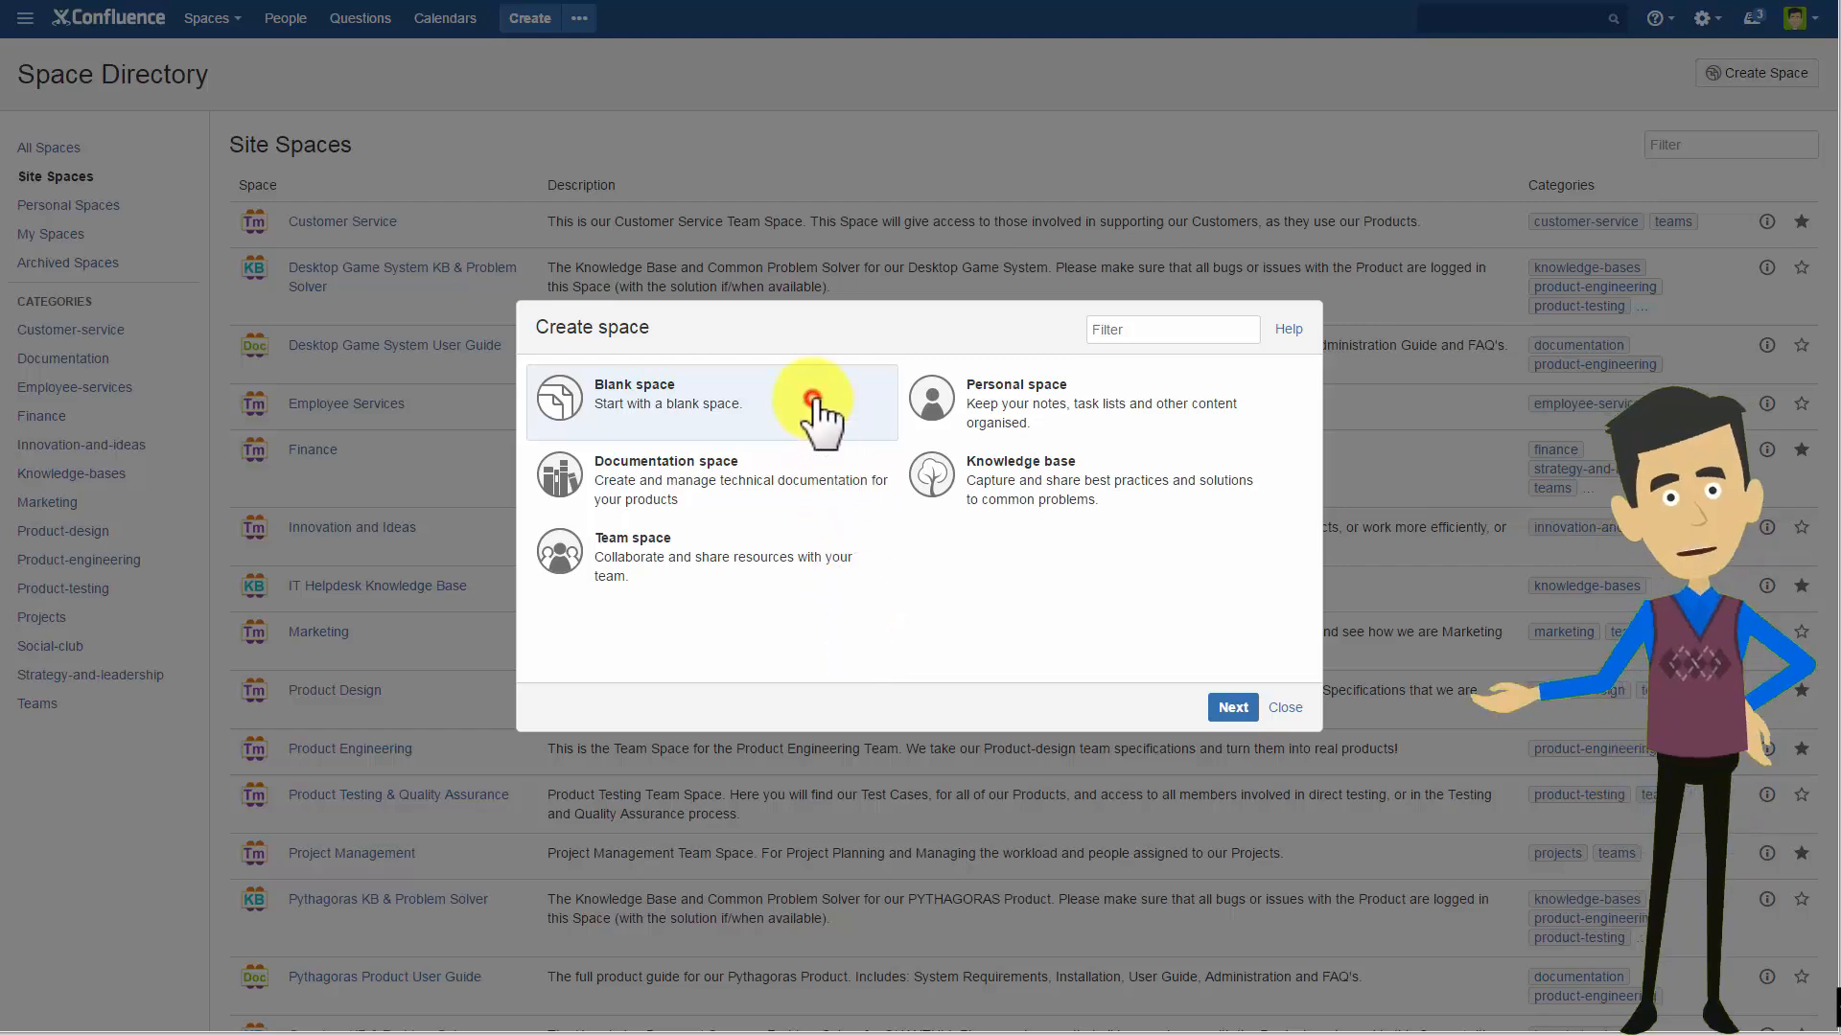
pyautogui.click(1233, 709)
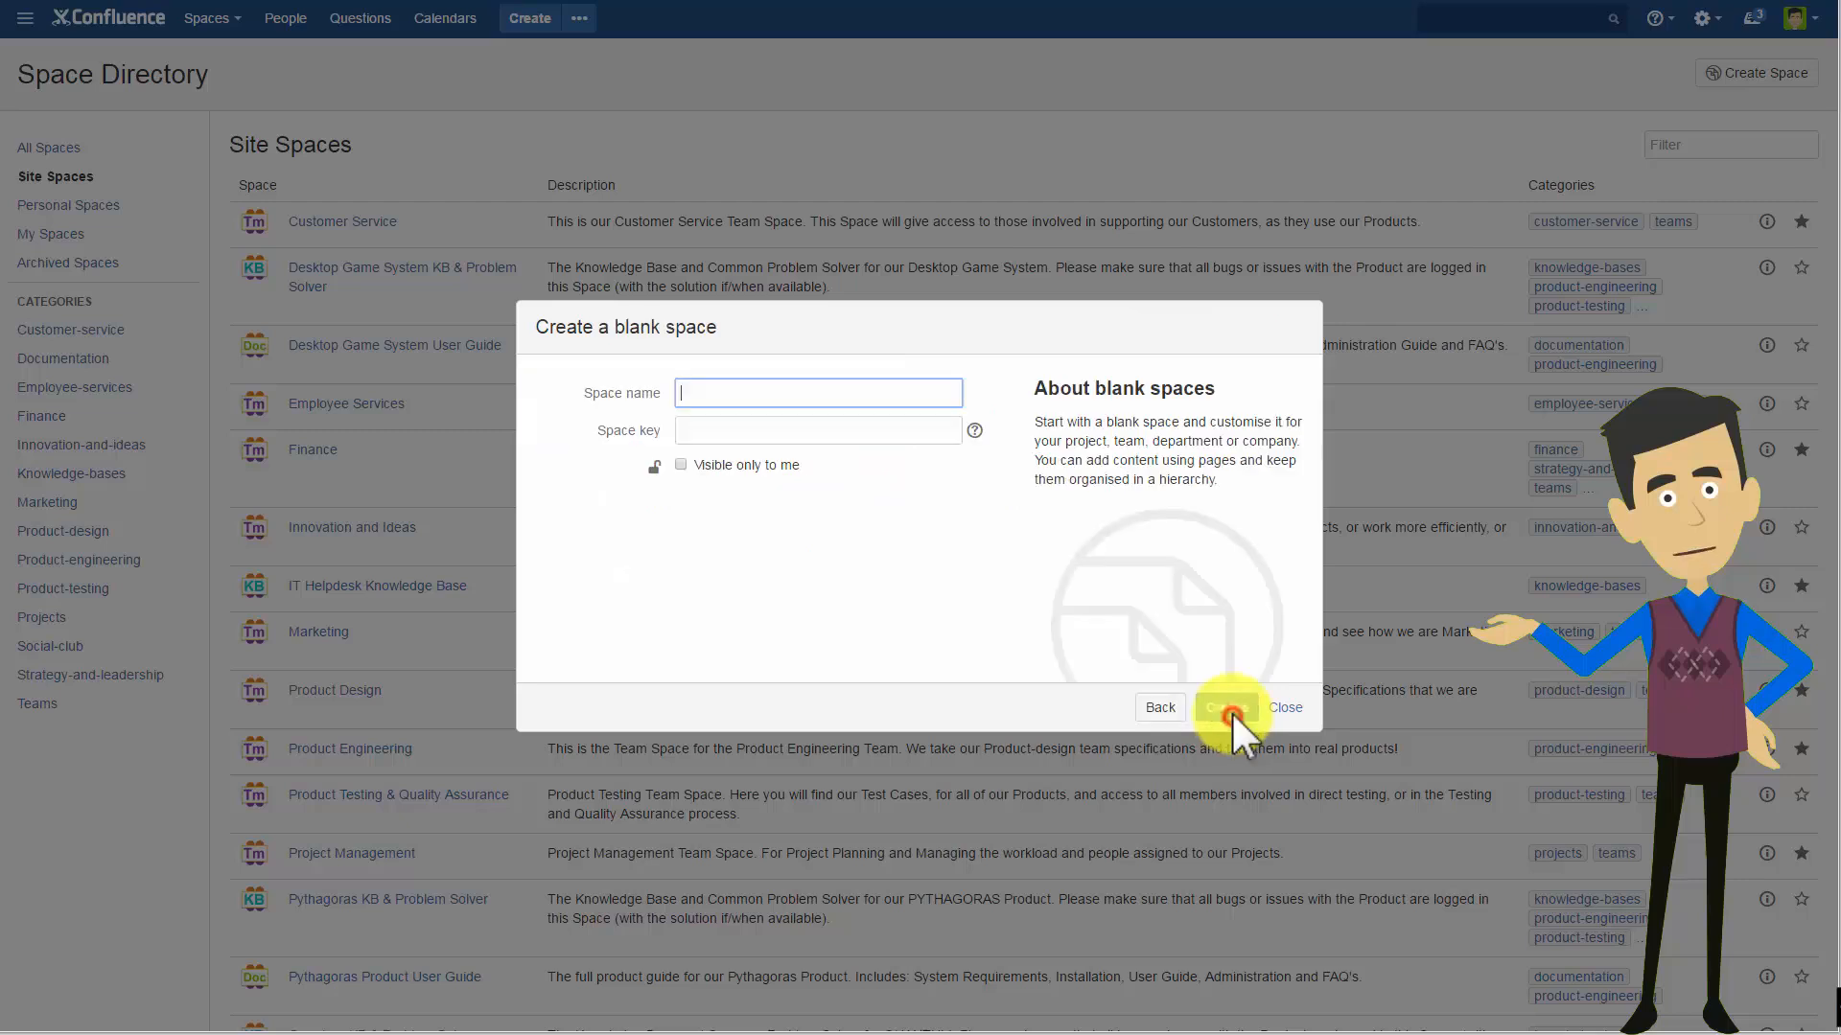
pyautogui.click(680, 465)
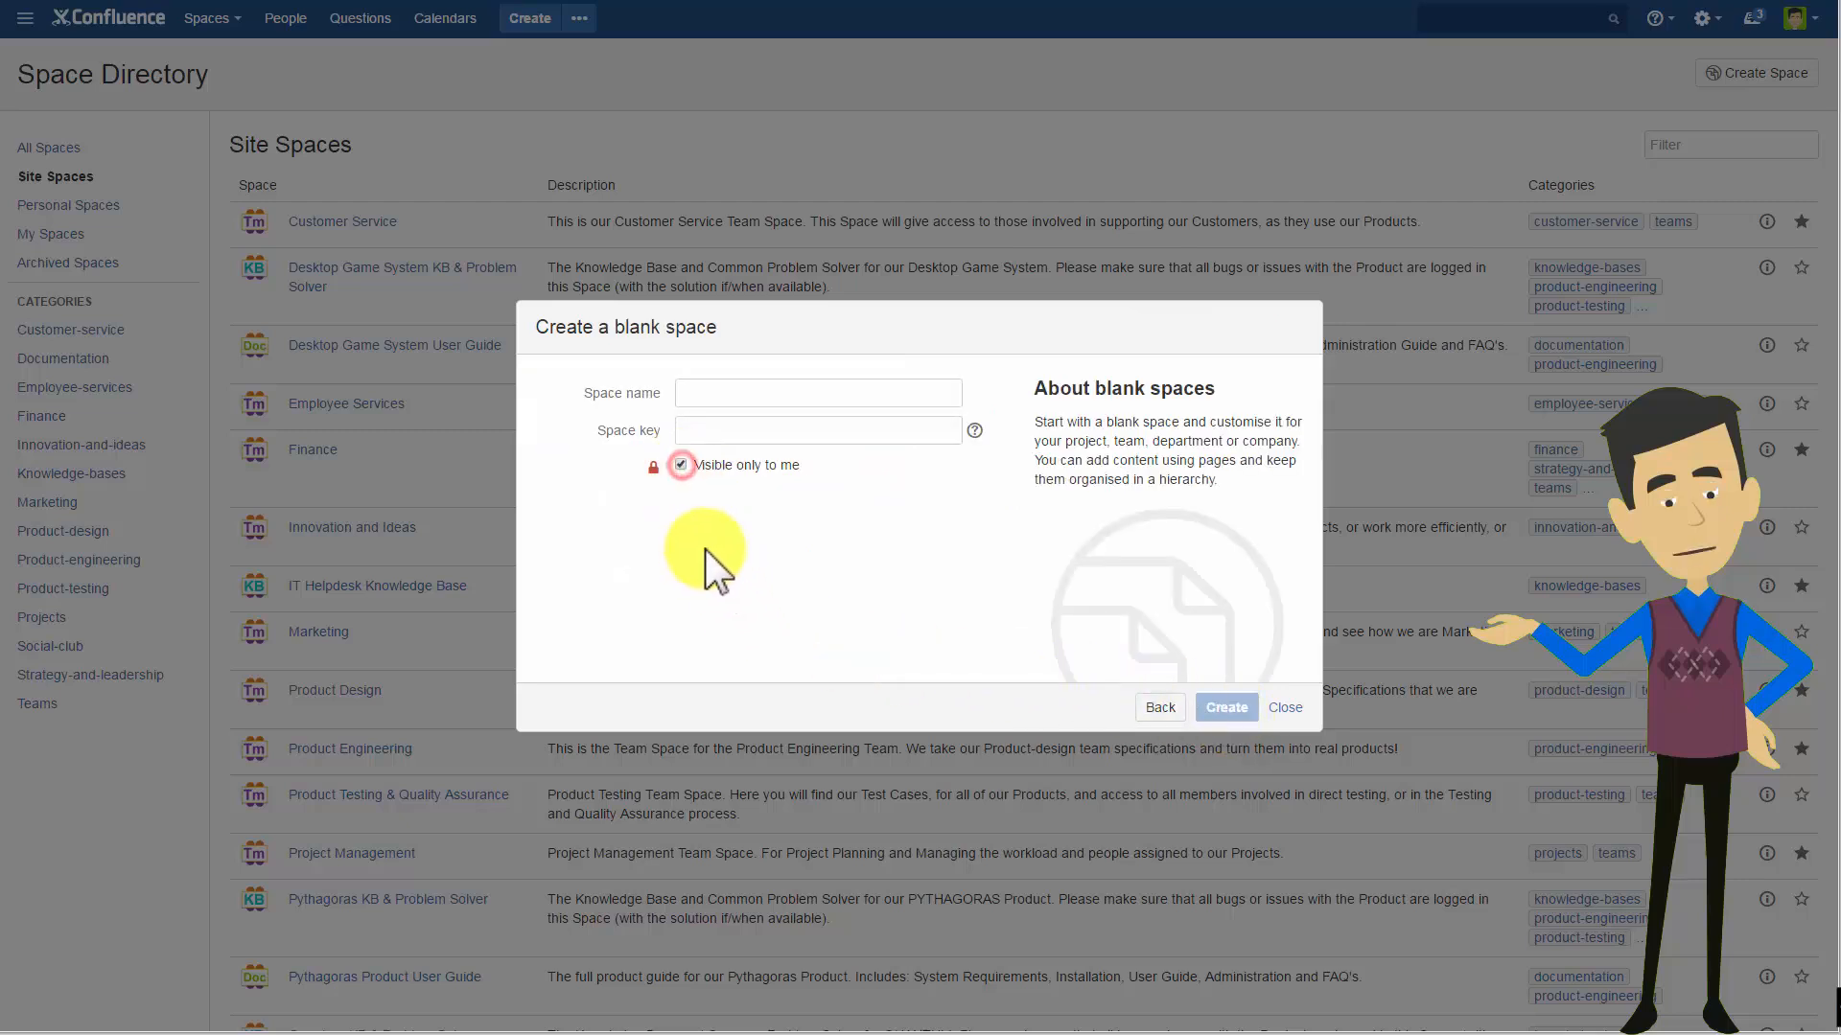
pyautogui.click(680, 465)
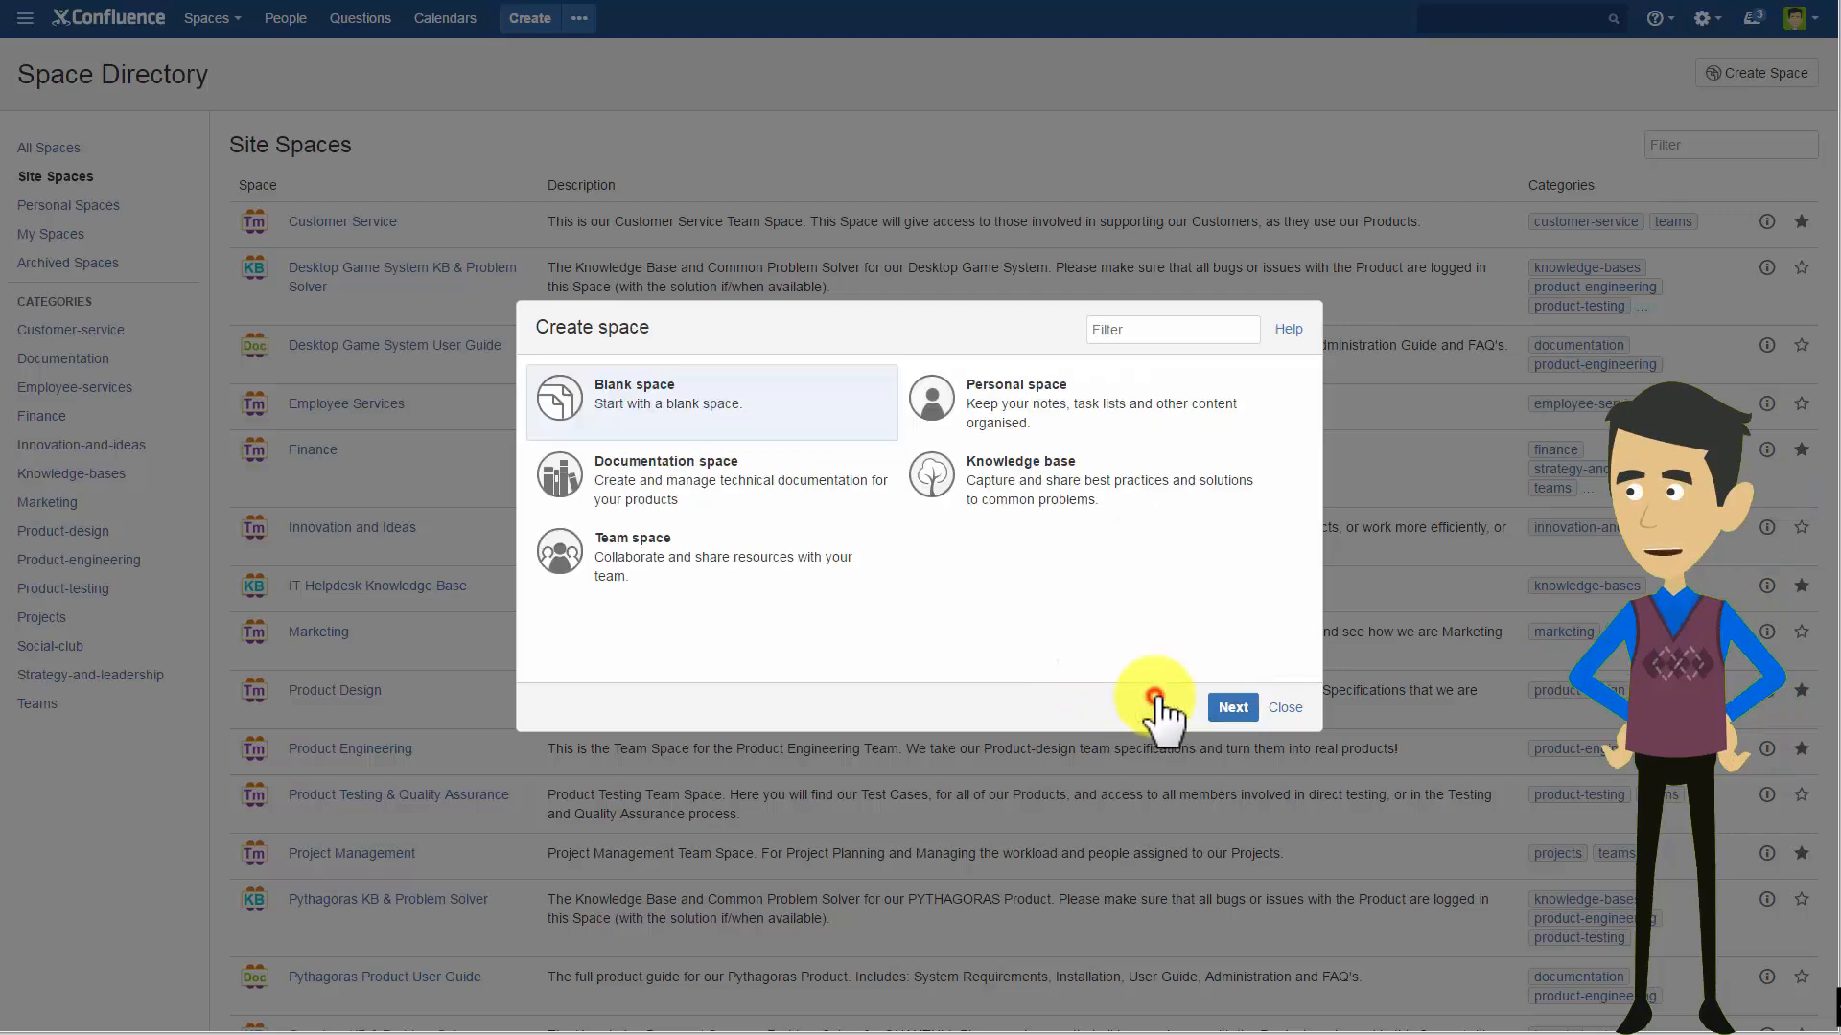
pyautogui.click(1160, 709)
# Choose the Team space template and name the new space Direct Sales.
pyautogui.click(816, 555)
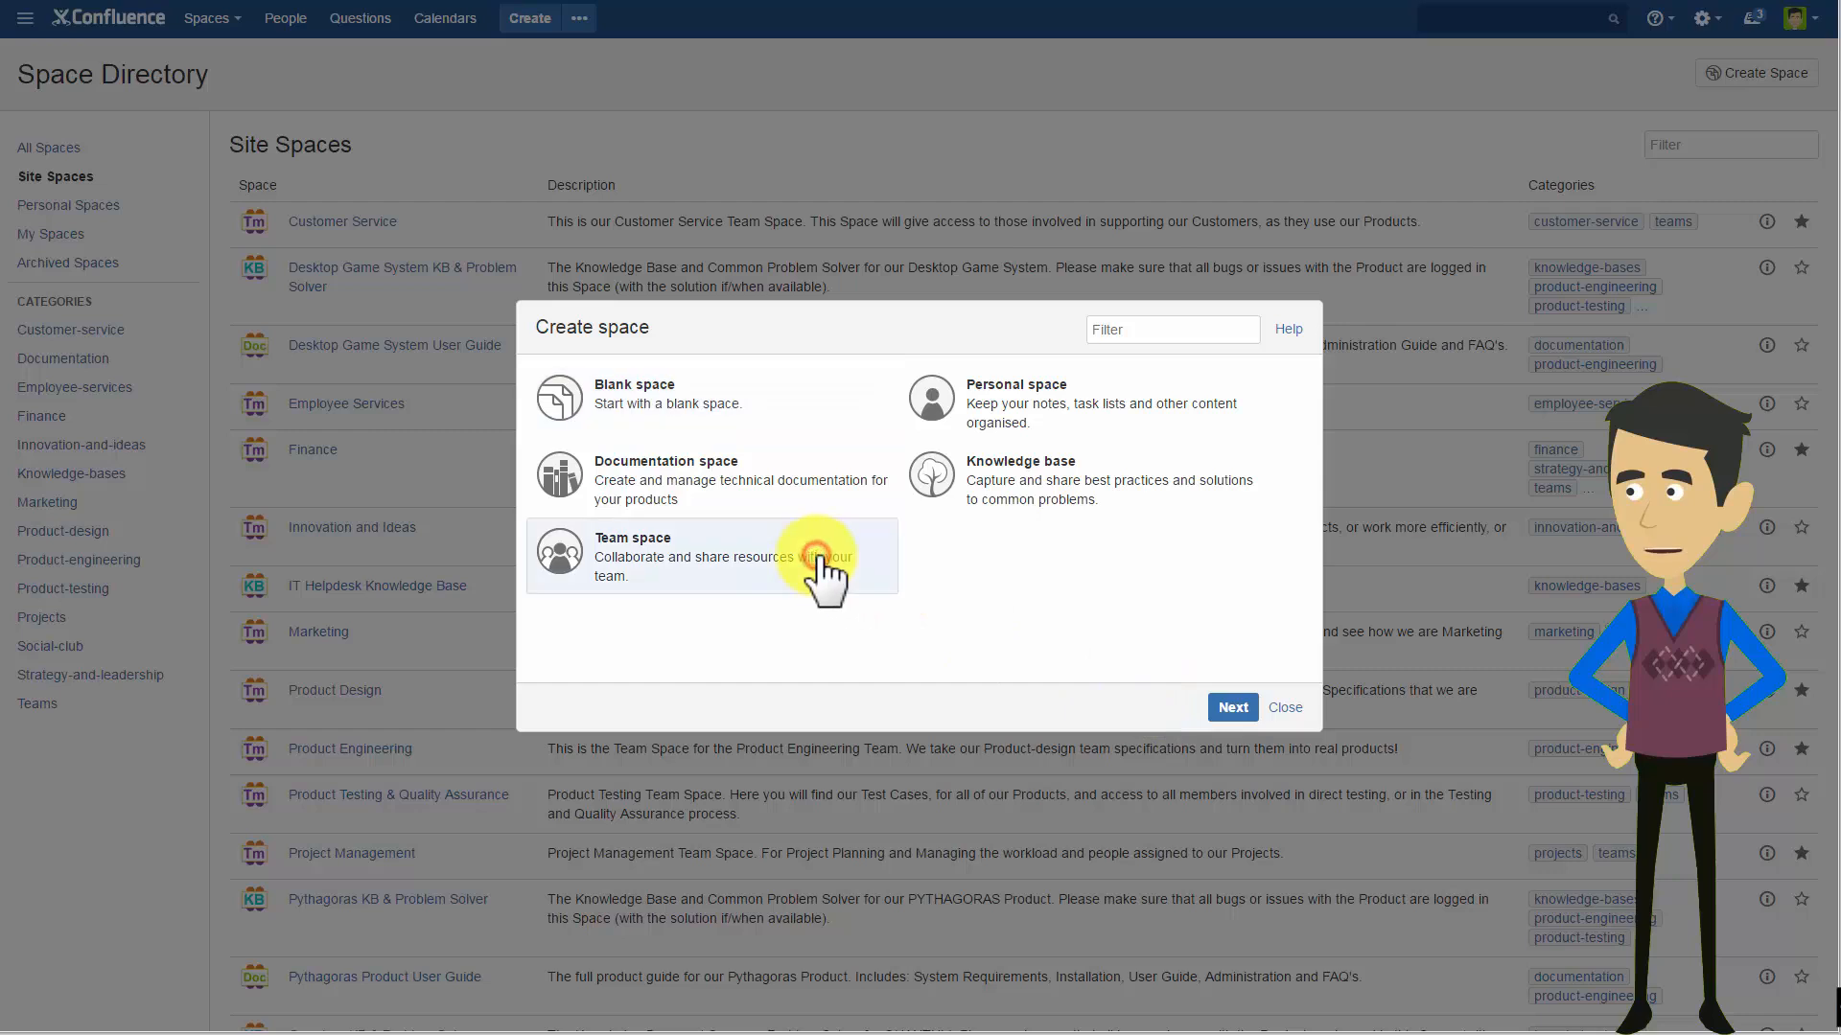
pyautogui.click(1234, 709)
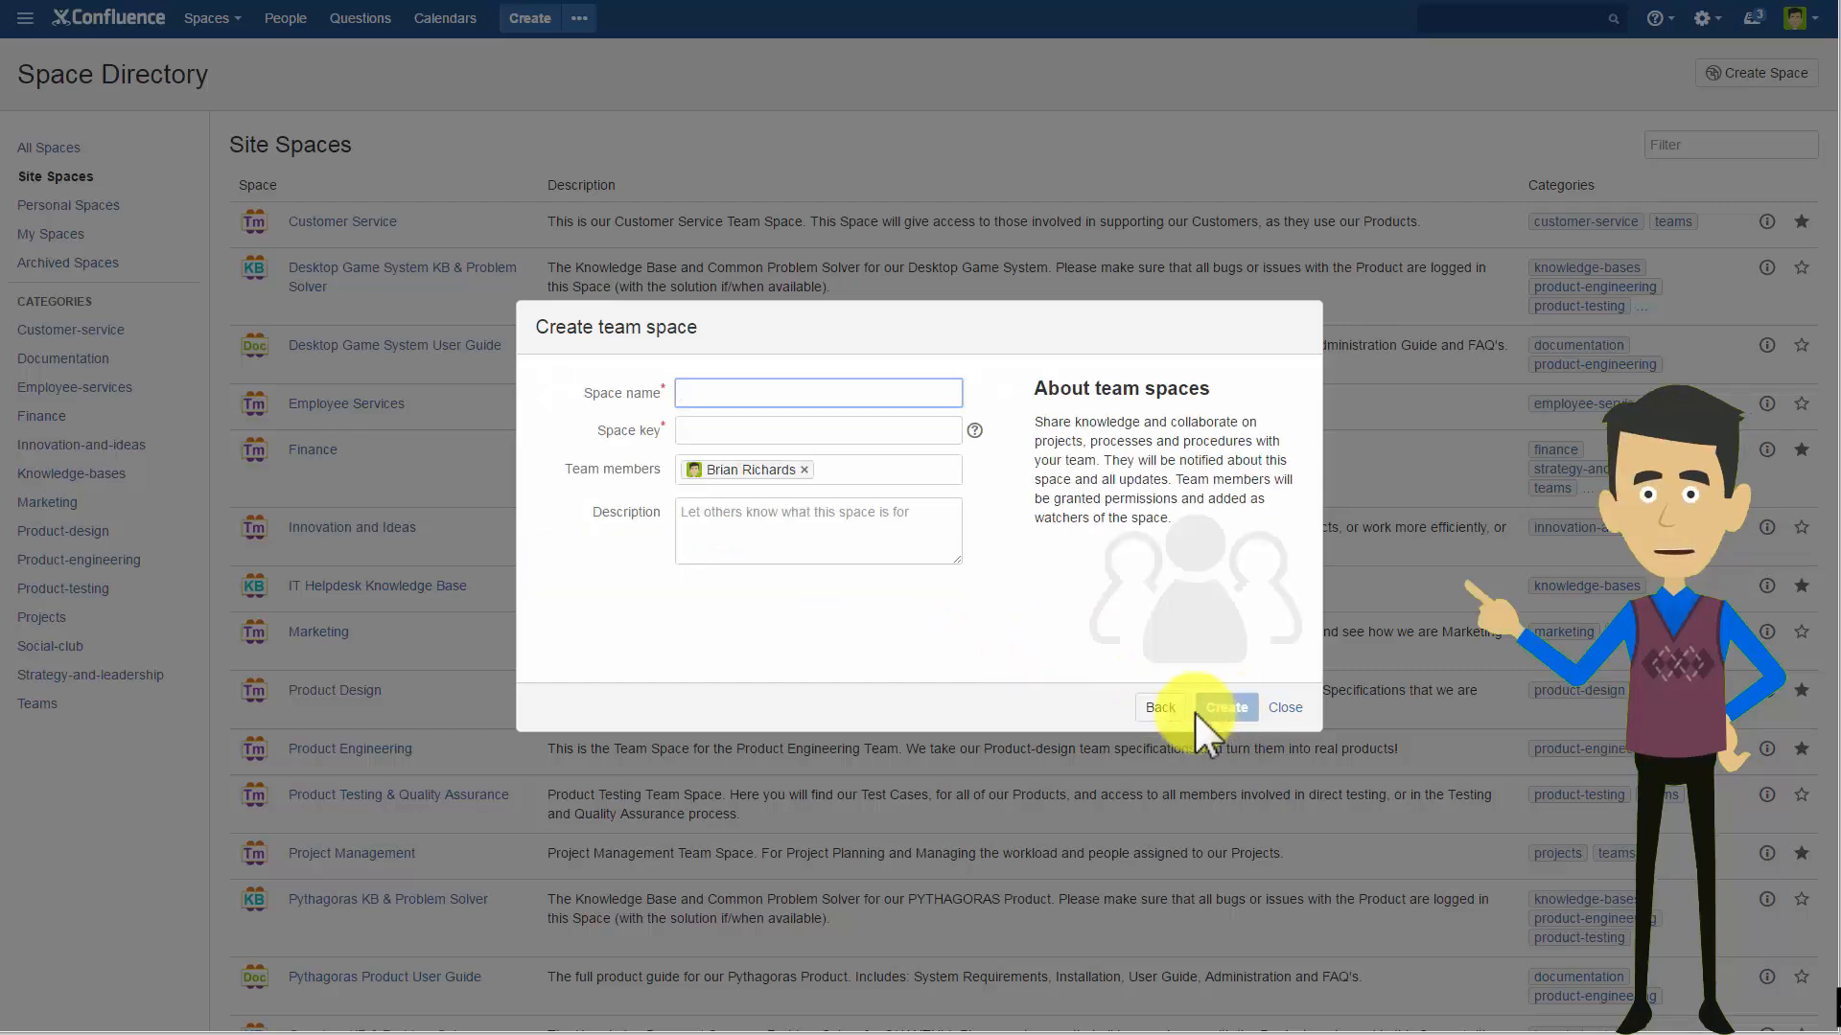
pyautogui.click(822, 393)
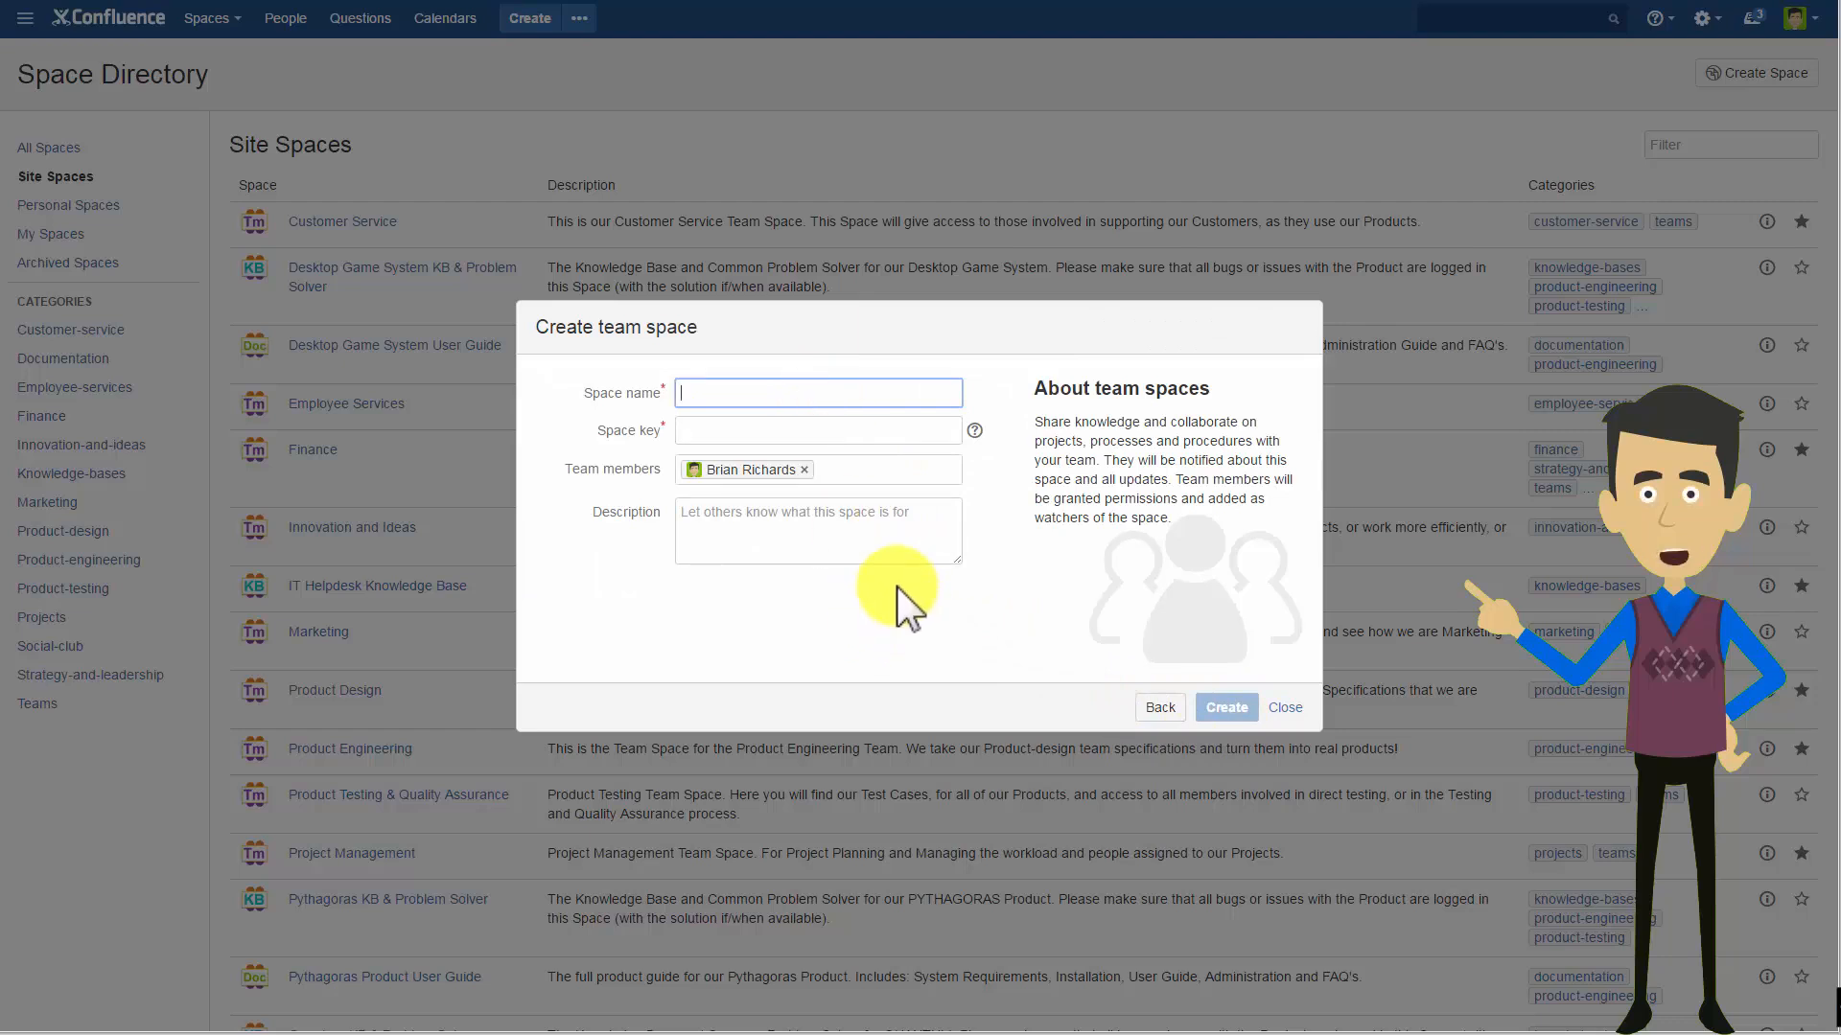
pyautogui.write('Direct Sales')
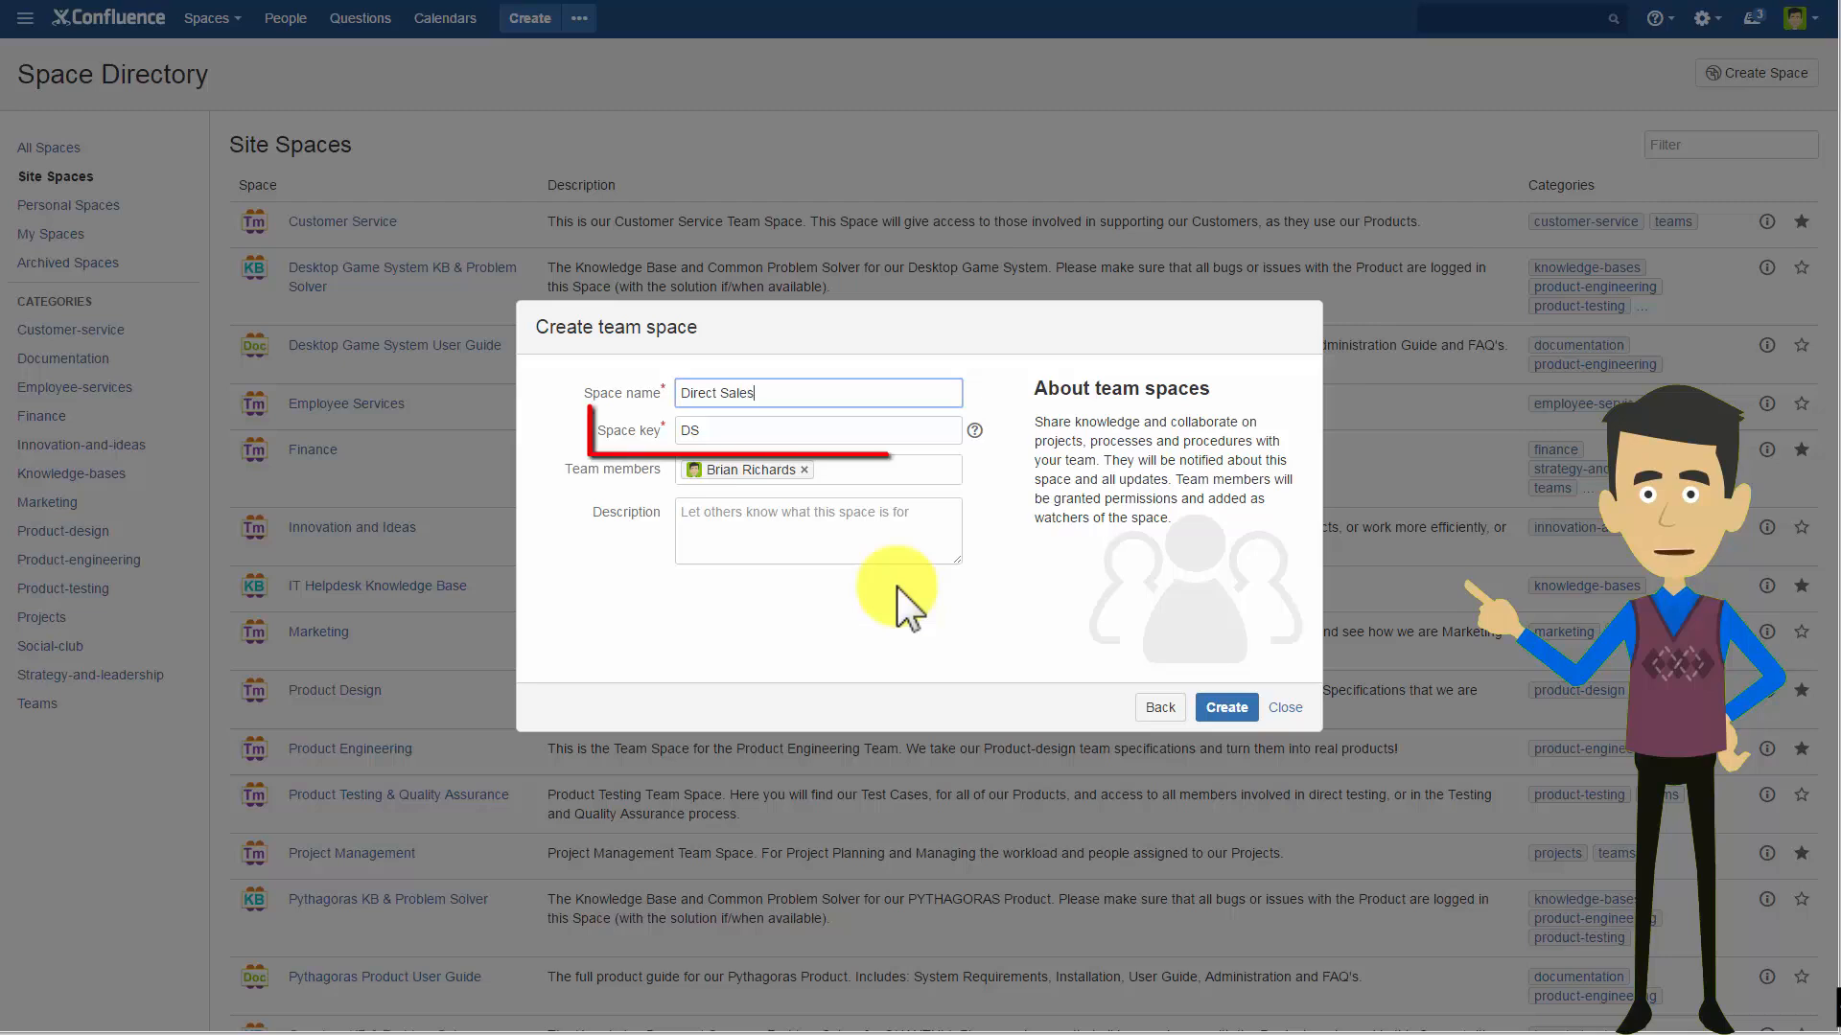
# Replace the suggested space key with directsales.
pyautogui.press('Tab')
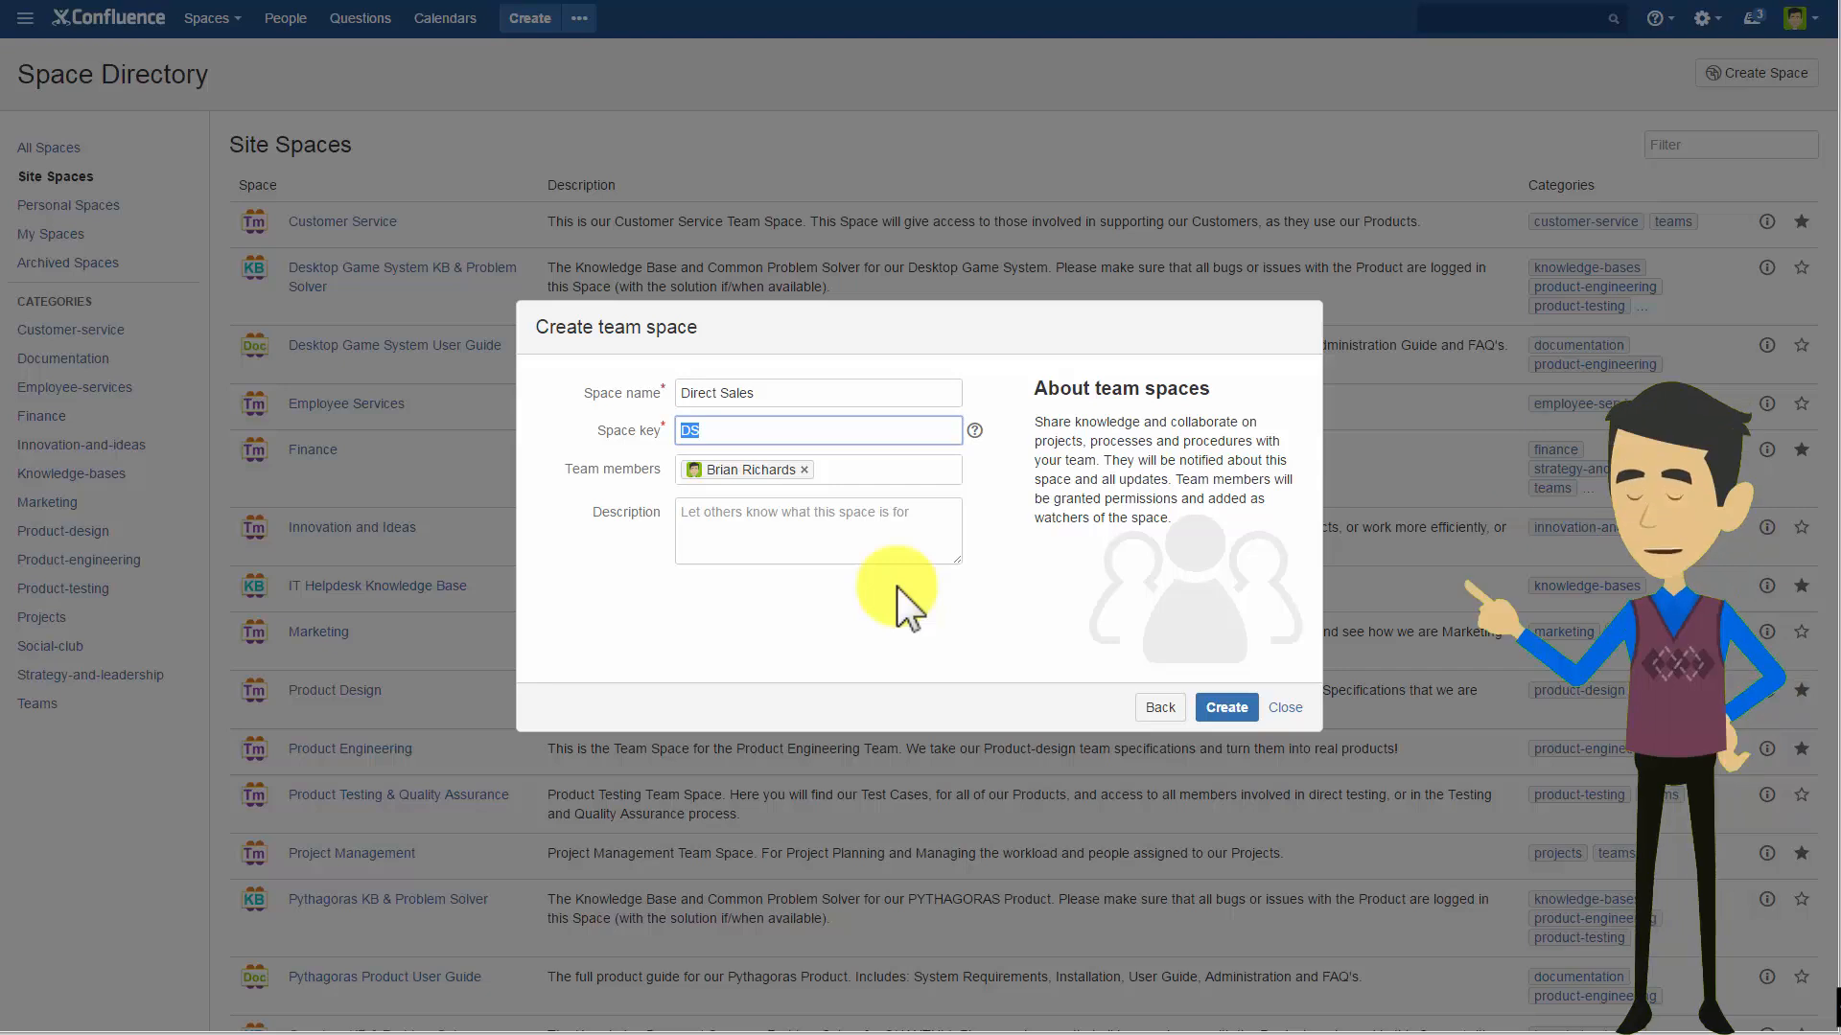
pyautogui.write('direct')
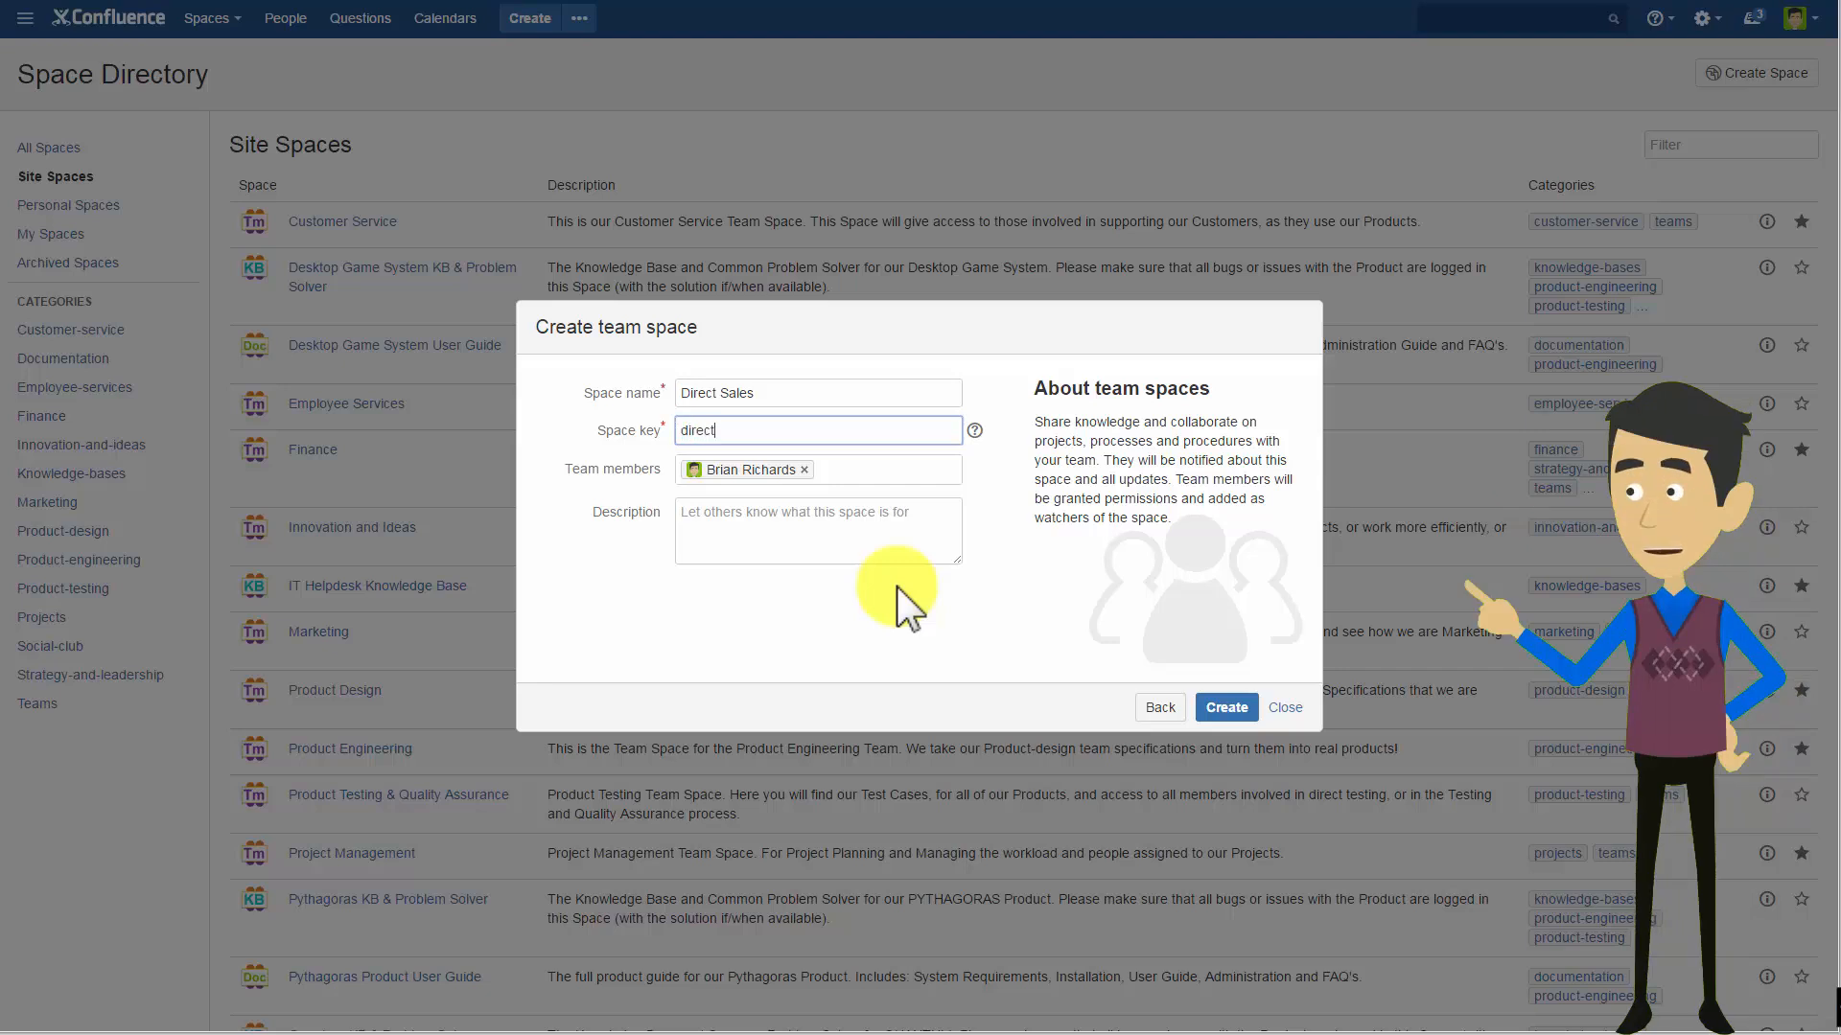
pyautogui.write('sales')
# Add three colleagues as team members of the space, picking each from the name suggestions.
pyautogui.press('Tab')
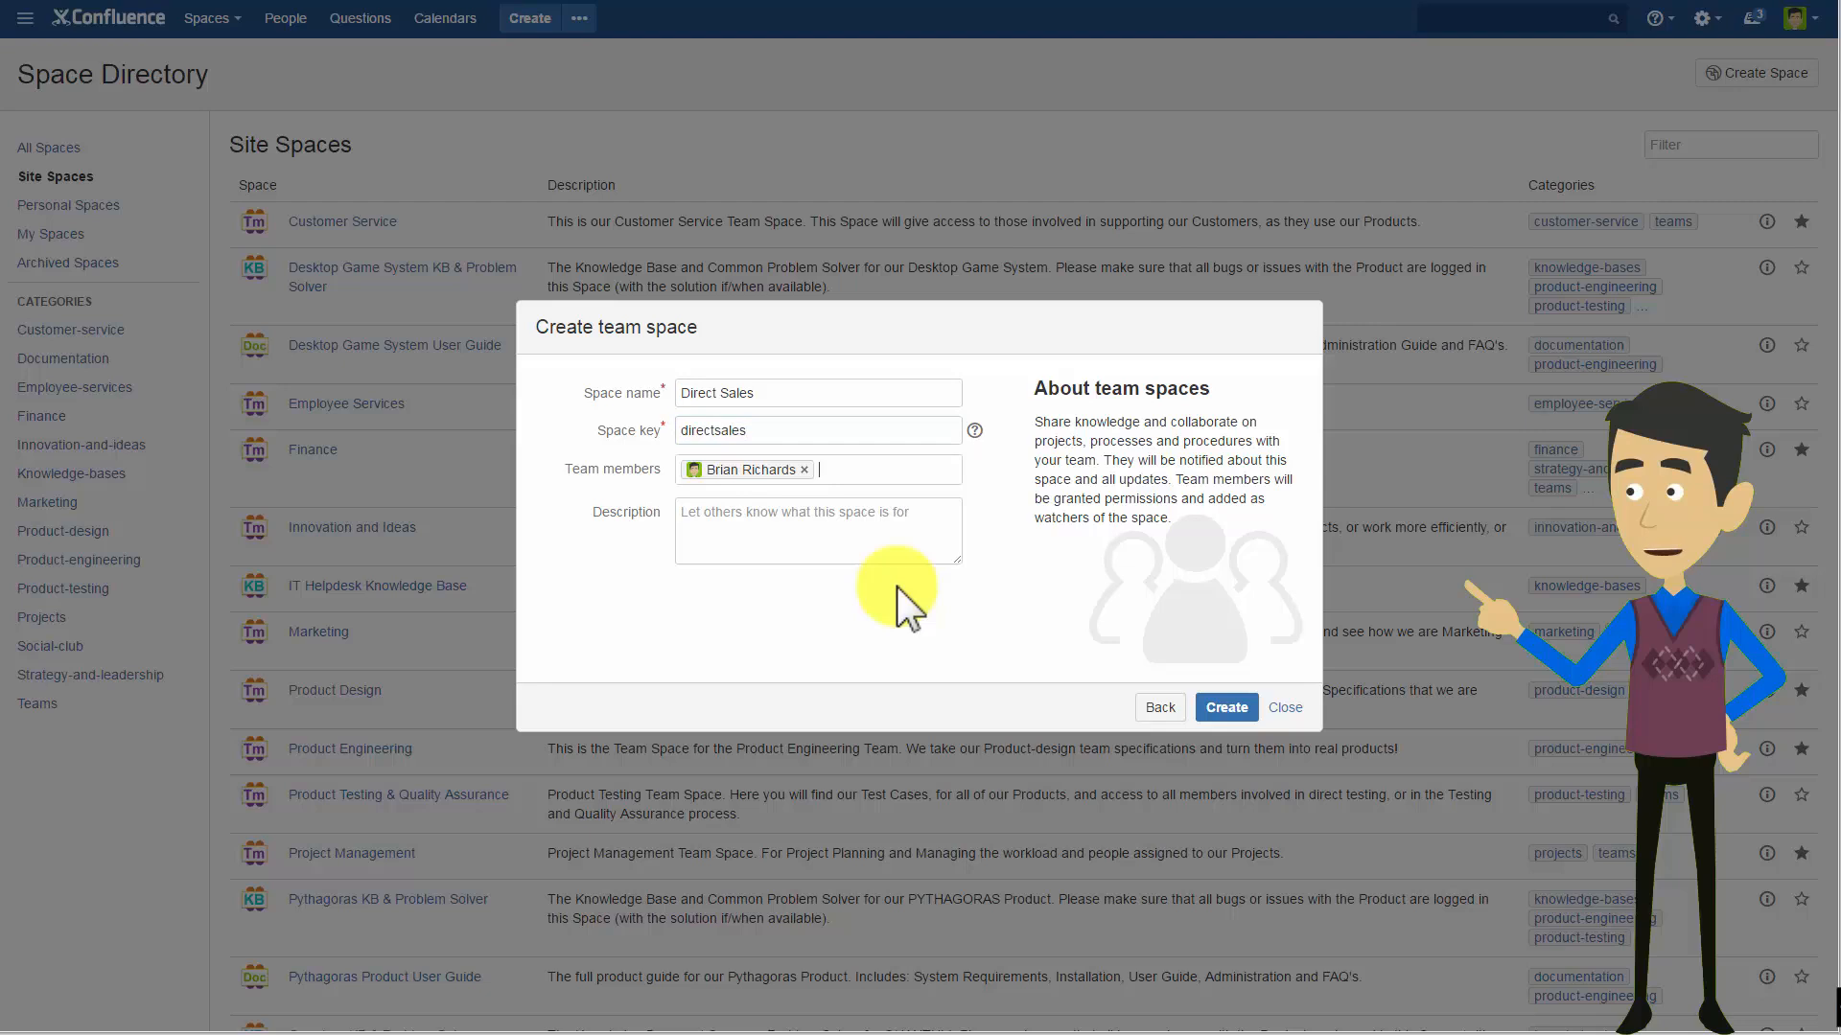
pyautogui.write('zack')
pyautogui.press('Return')
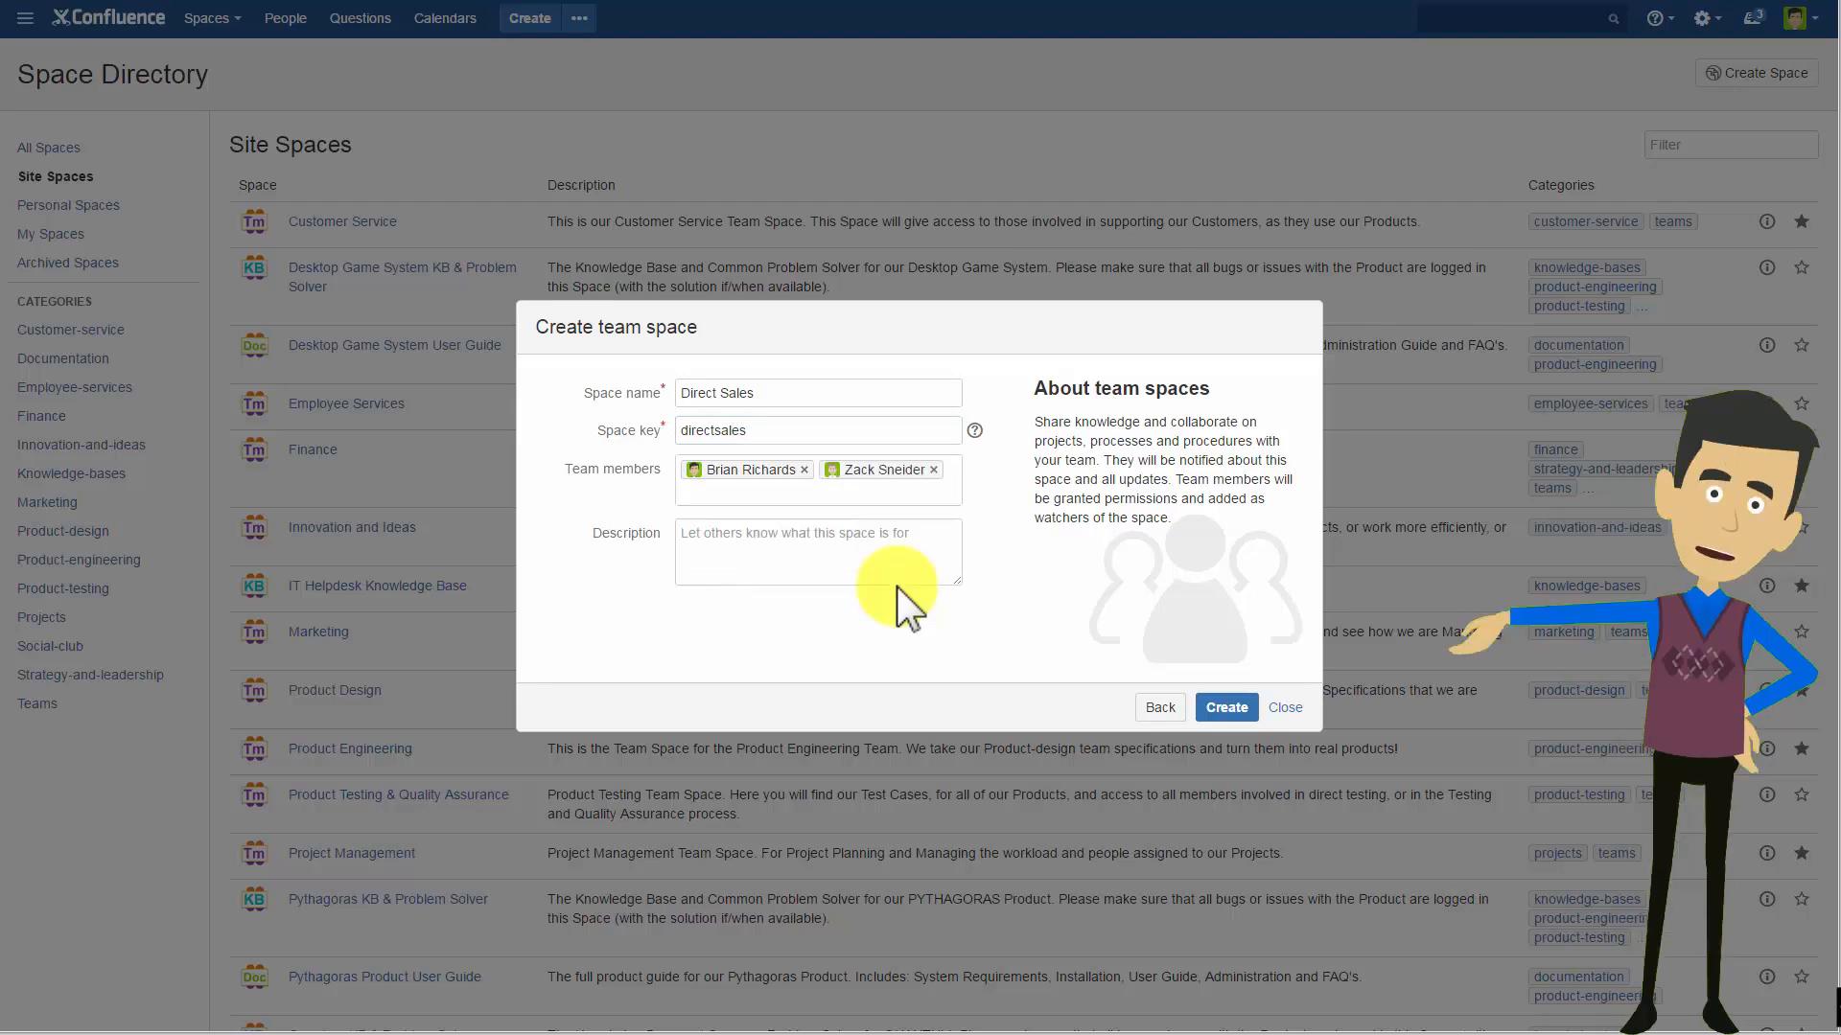
pyautogui.write('ken')
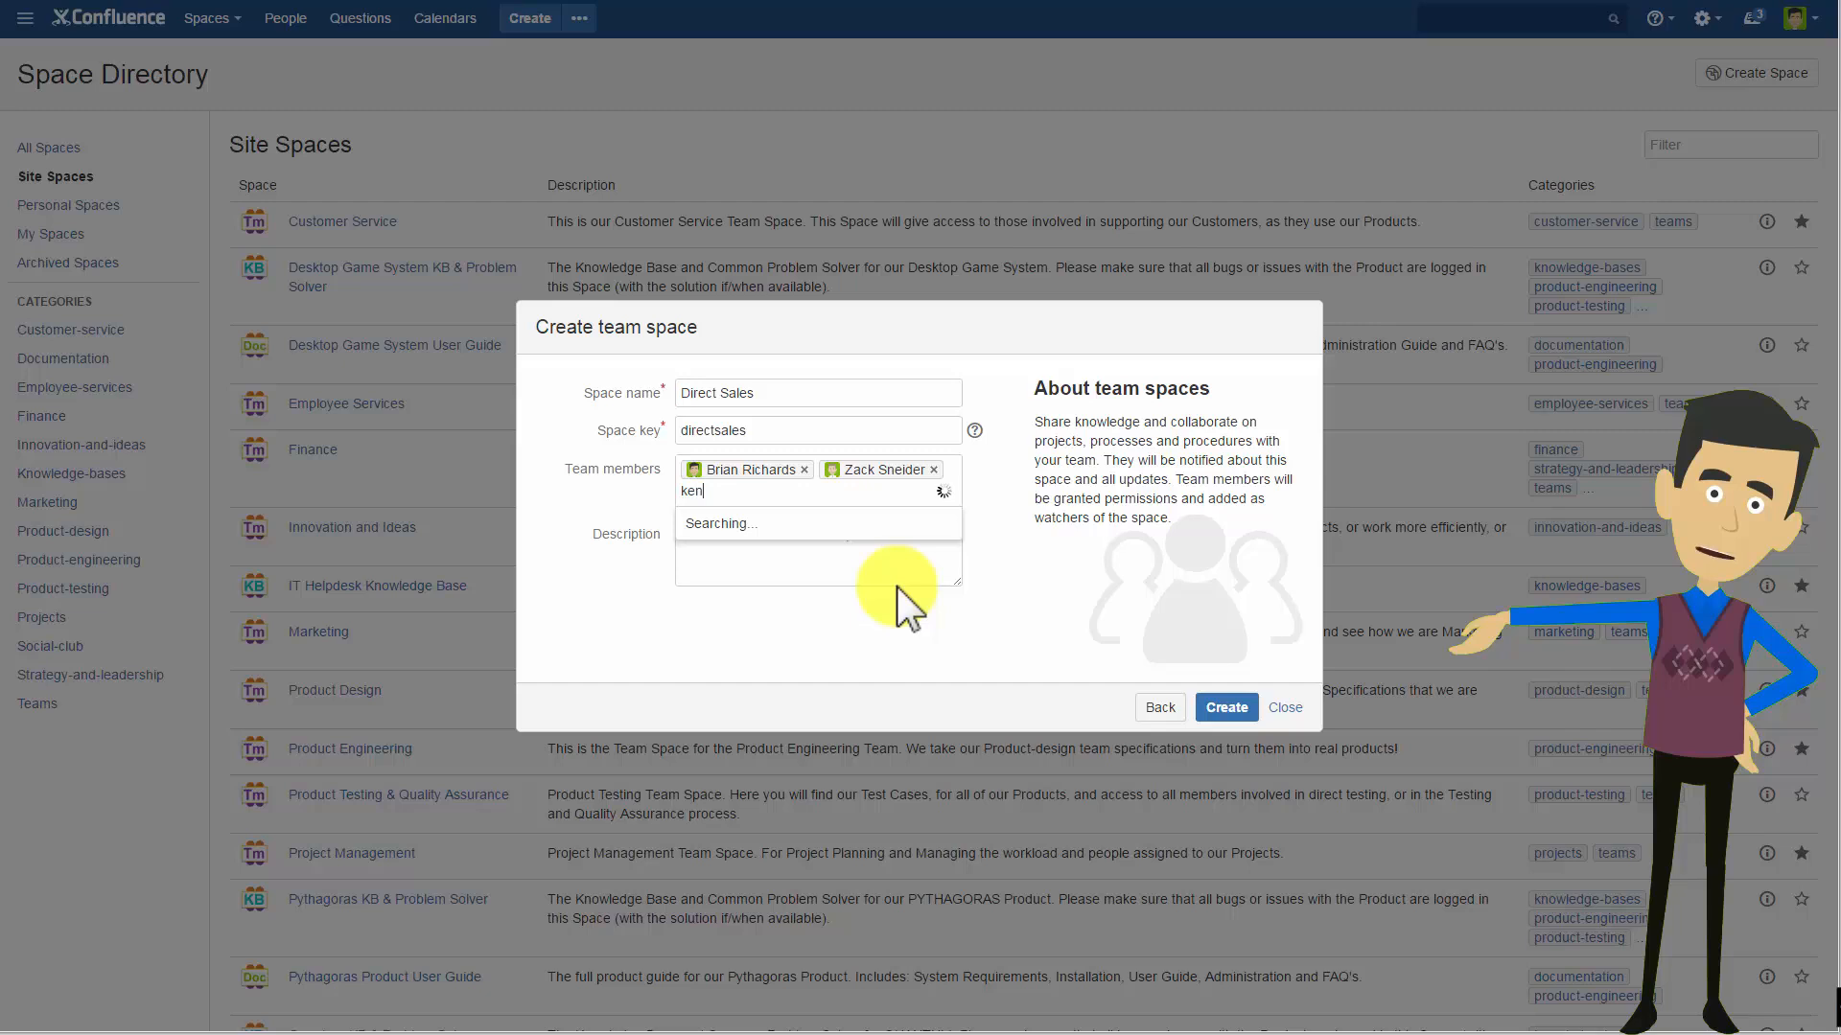
pyautogui.write('dra')
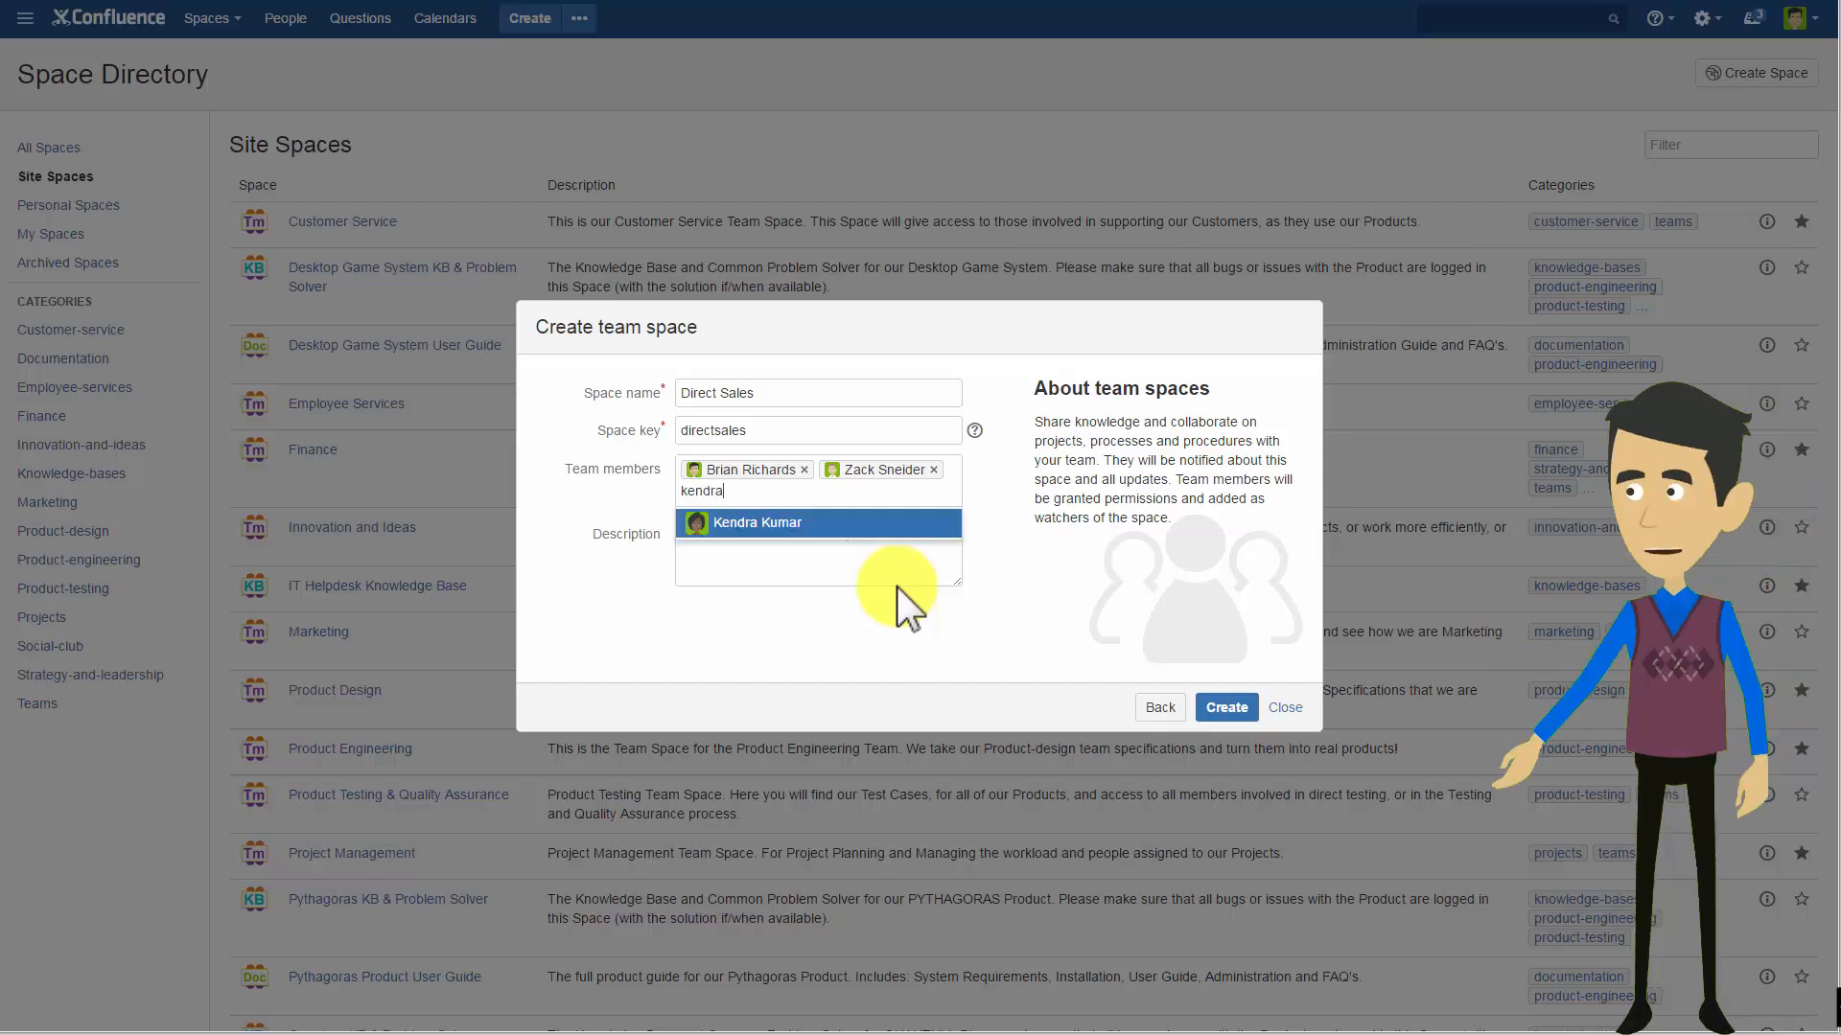
pyautogui.press('Return')
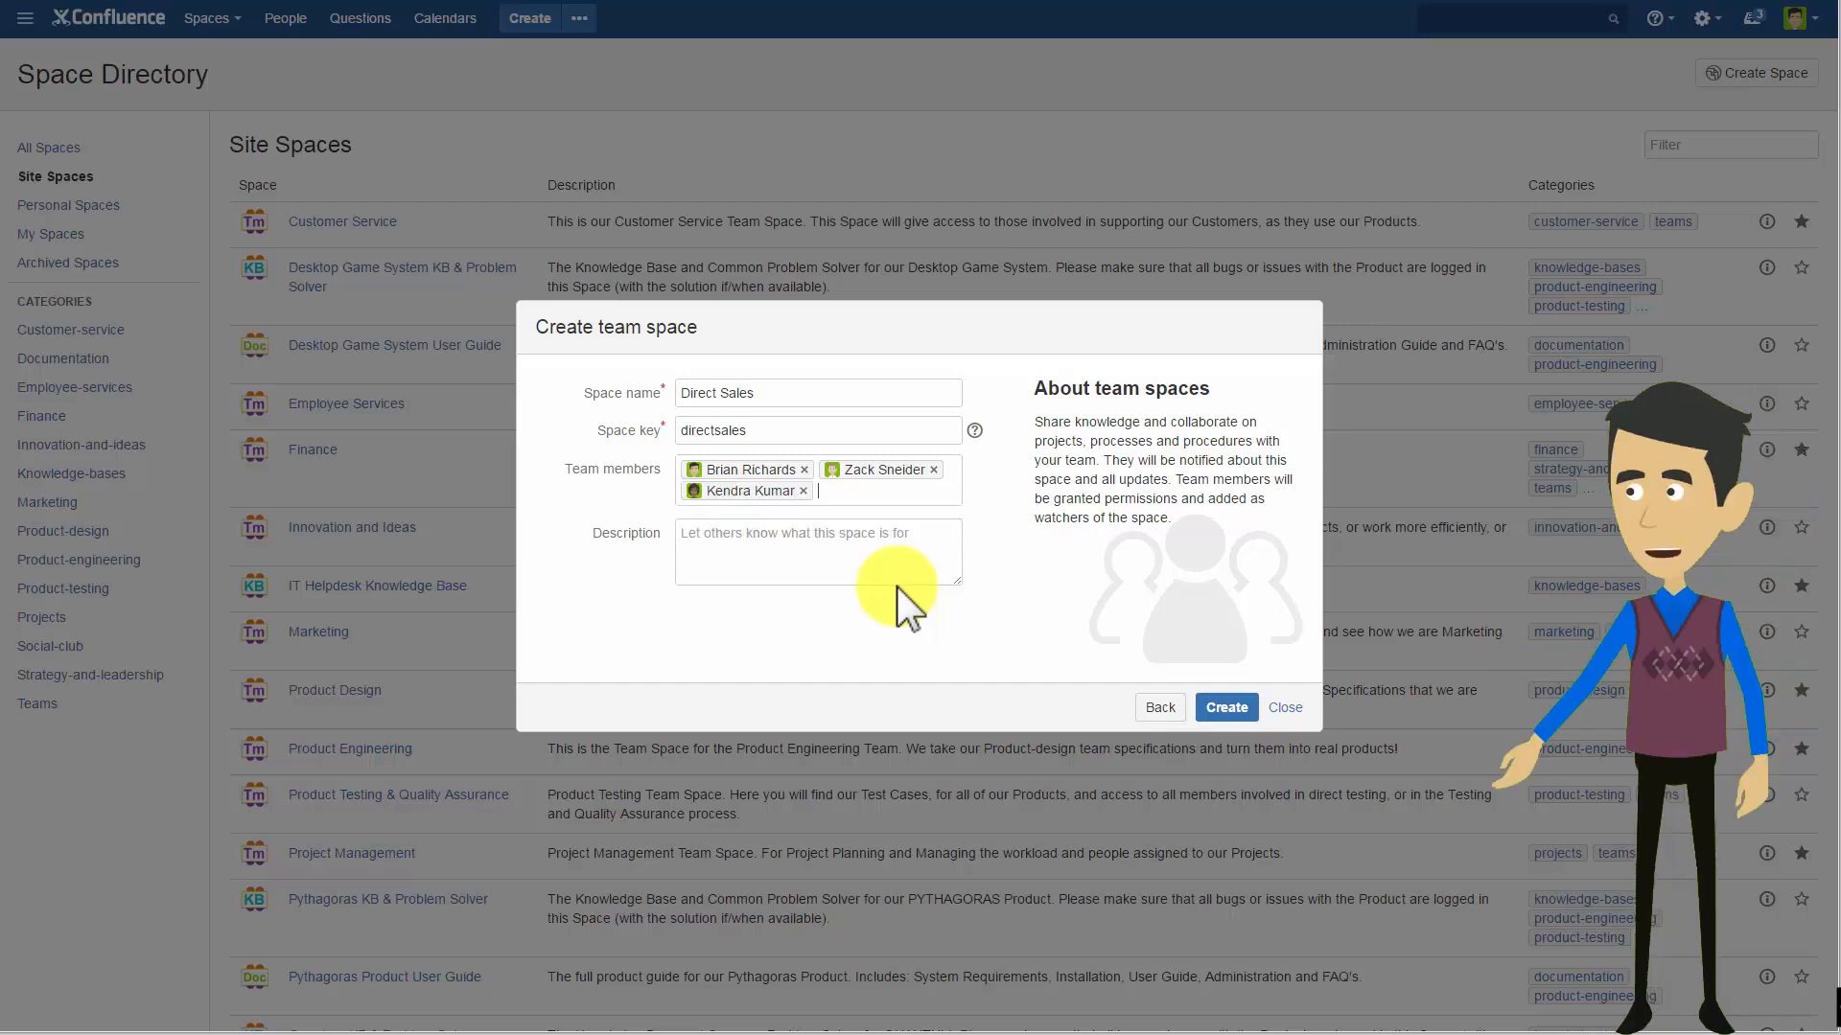
pyautogui.write('sall')
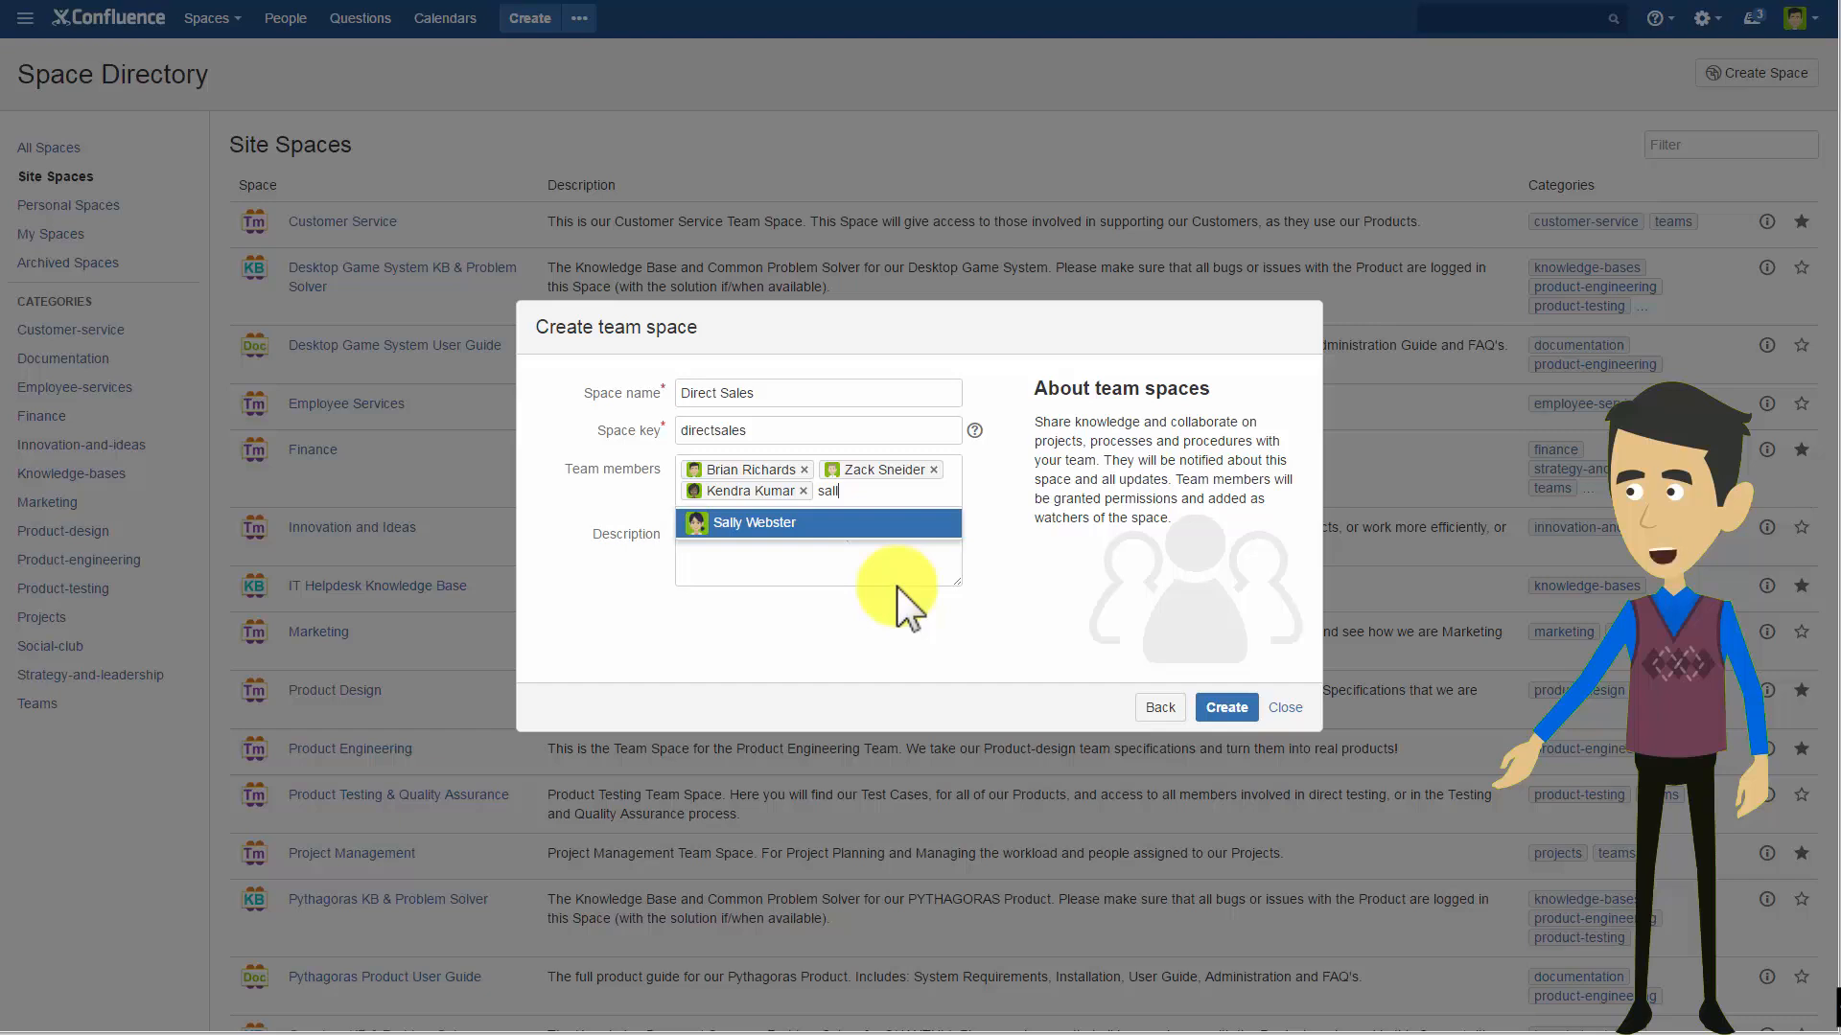
pyautogui.press('Return')
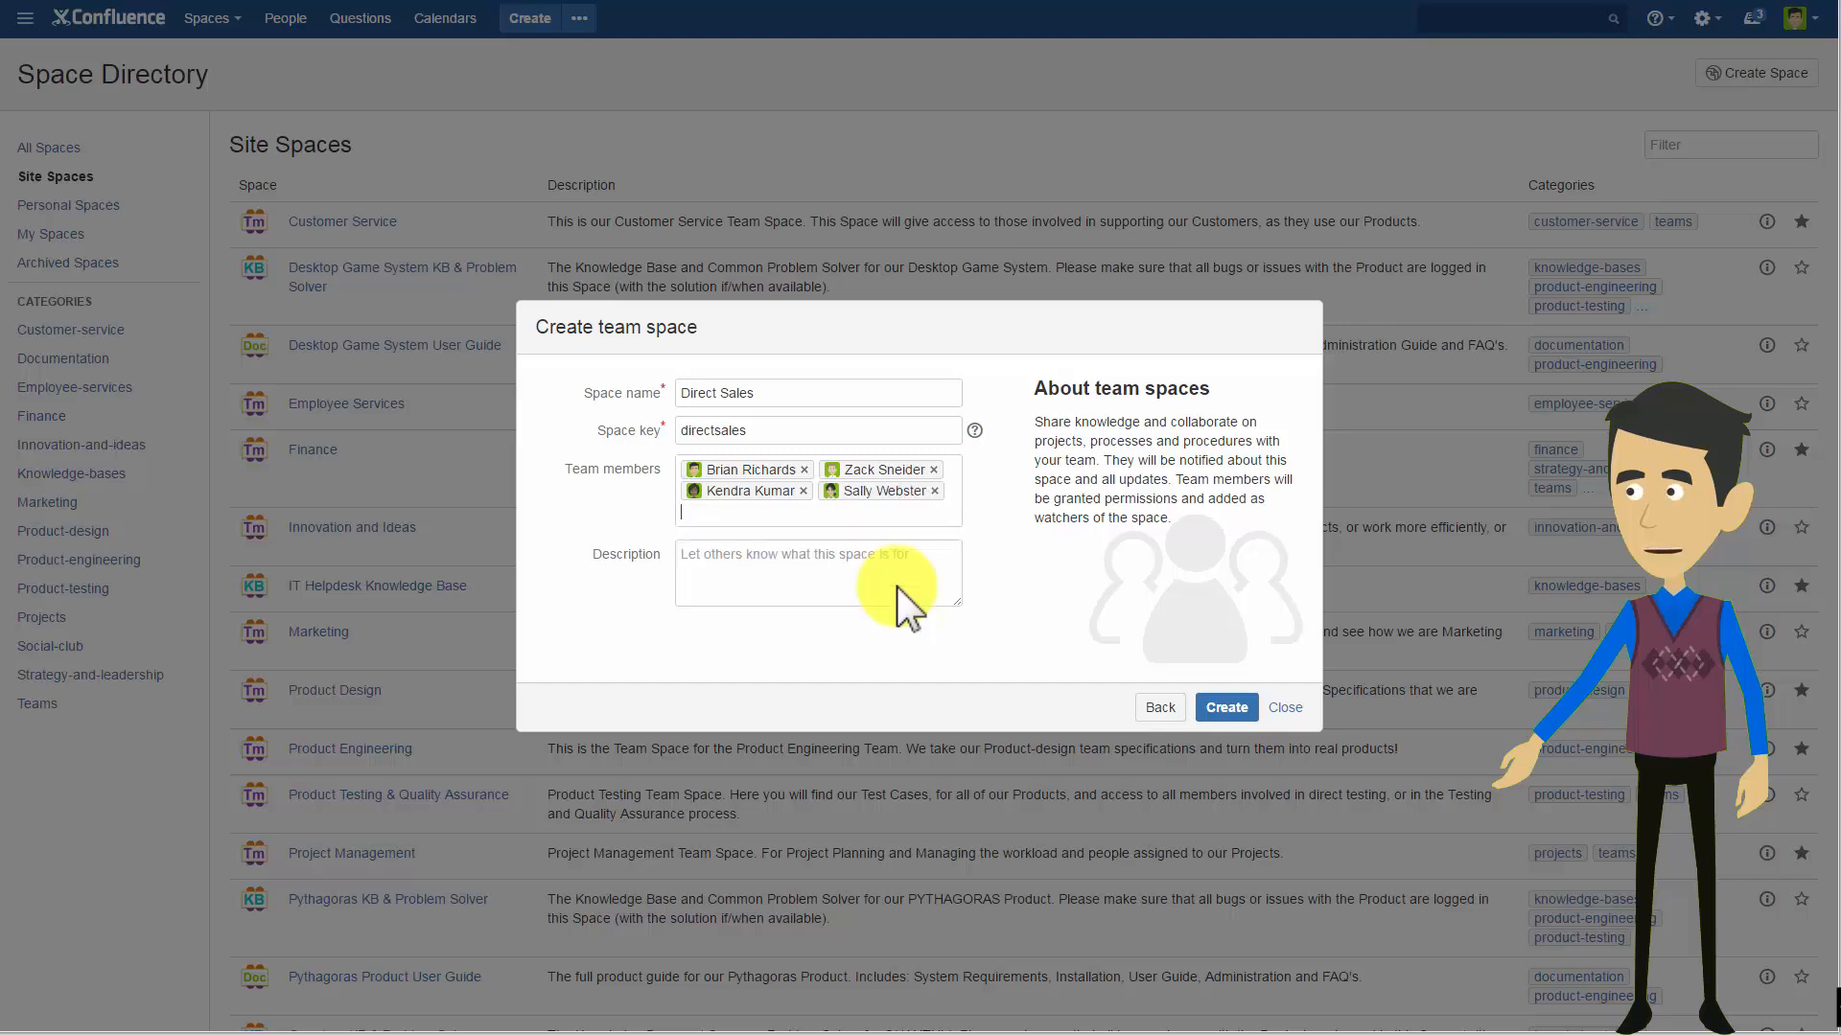
# Enlarge the description box, describe the Direct Sales team selling online through FaceBook advertising and working with Marketing and Customer Services, and create the space.
pyautogui.click(897, 587)
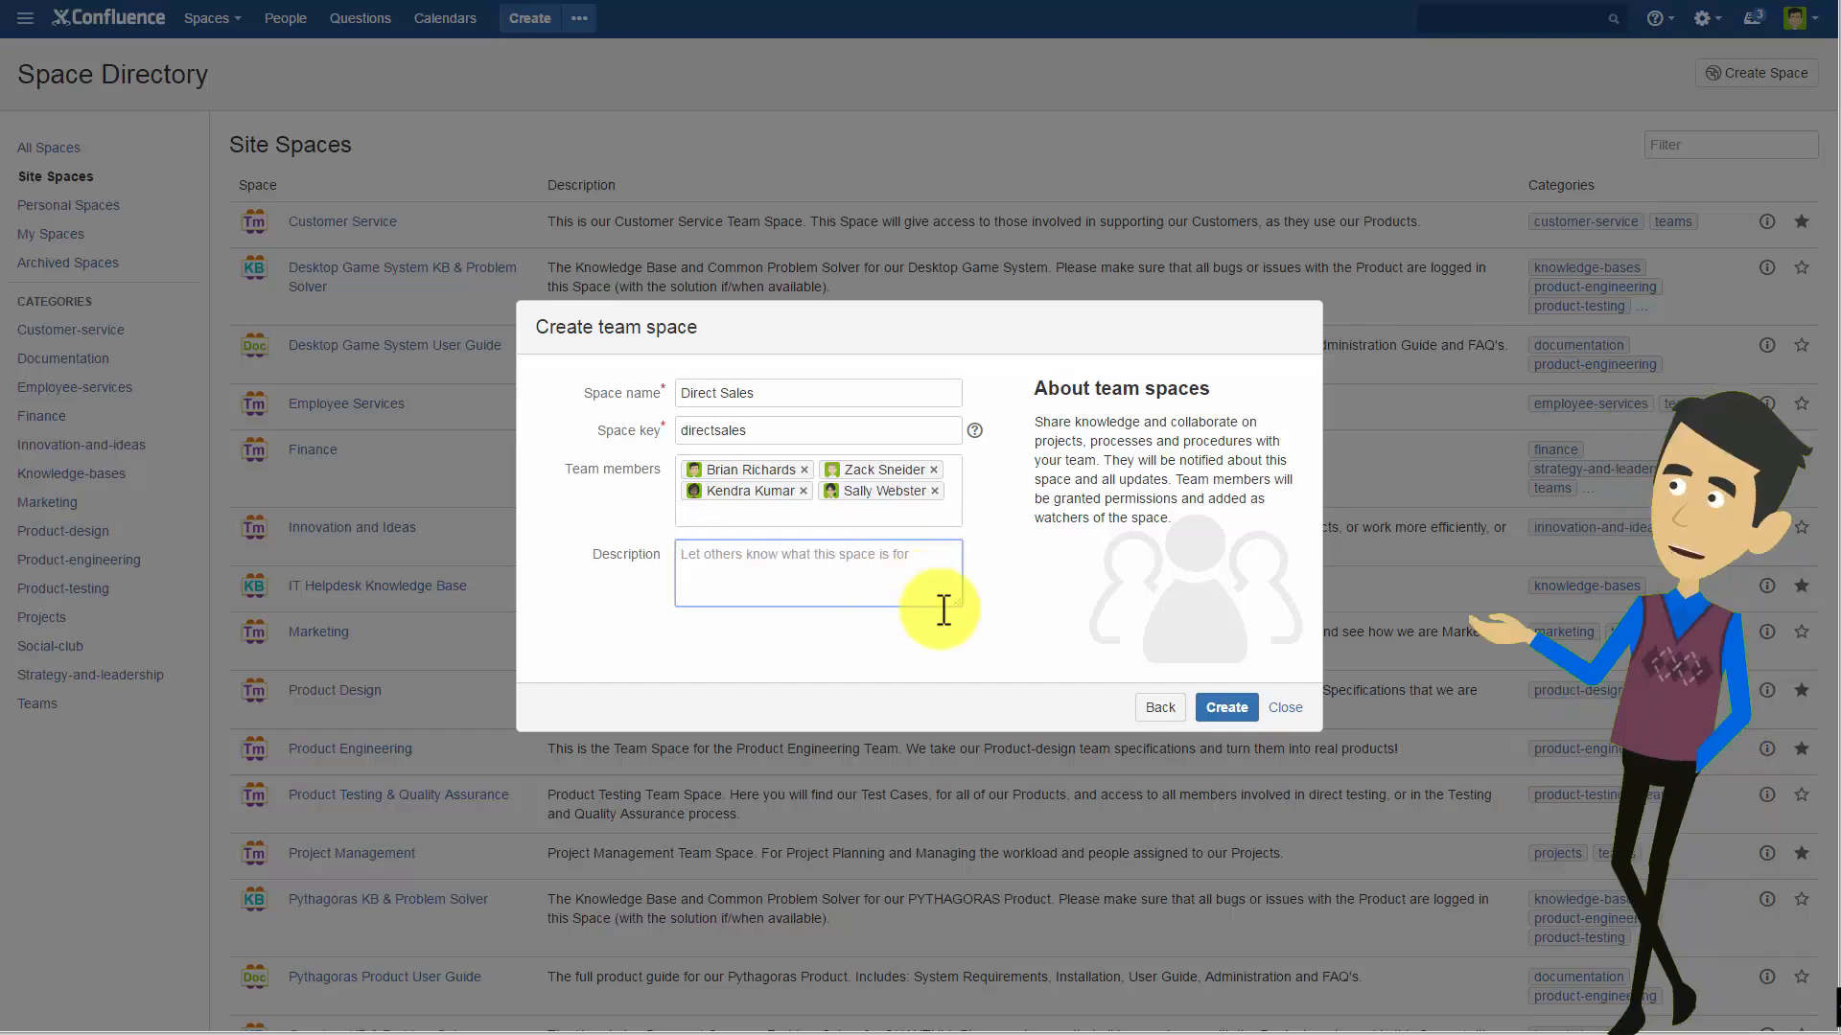
pyautogui.moveTo(957, 604); pyautogui.dragTo(1128, 656)
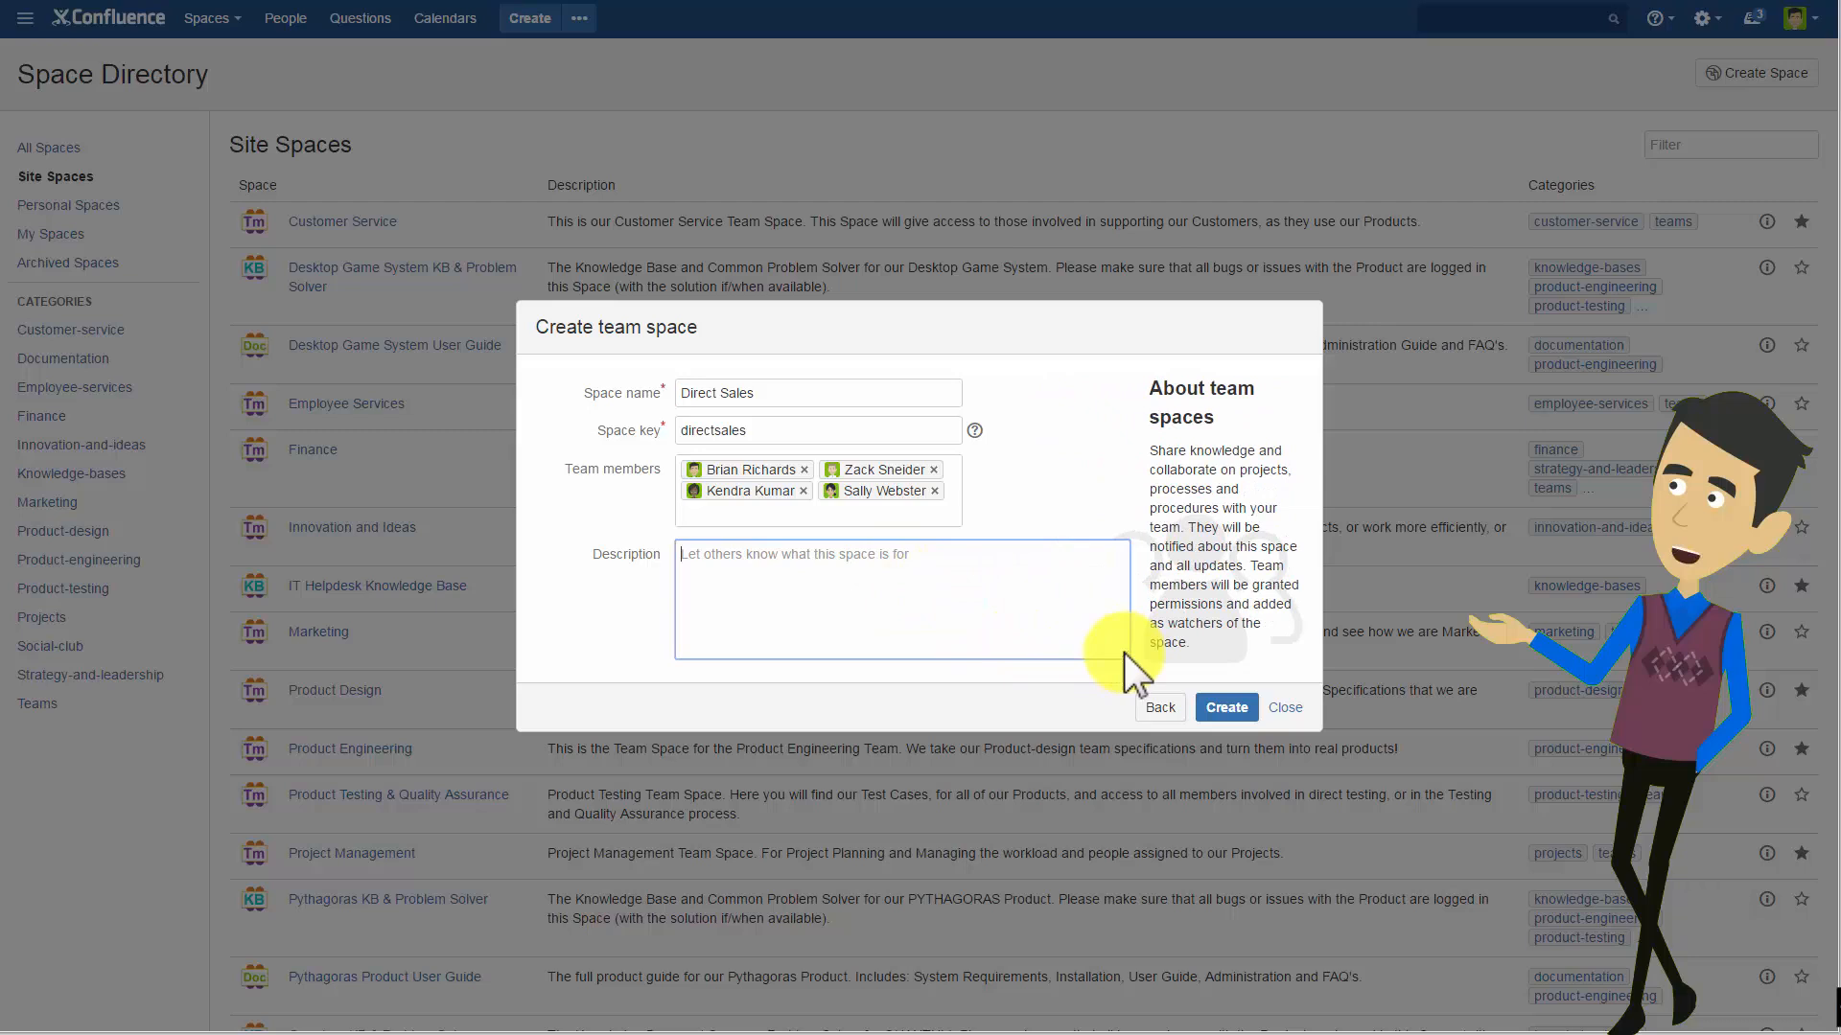
pyautogui.click(945, 620)
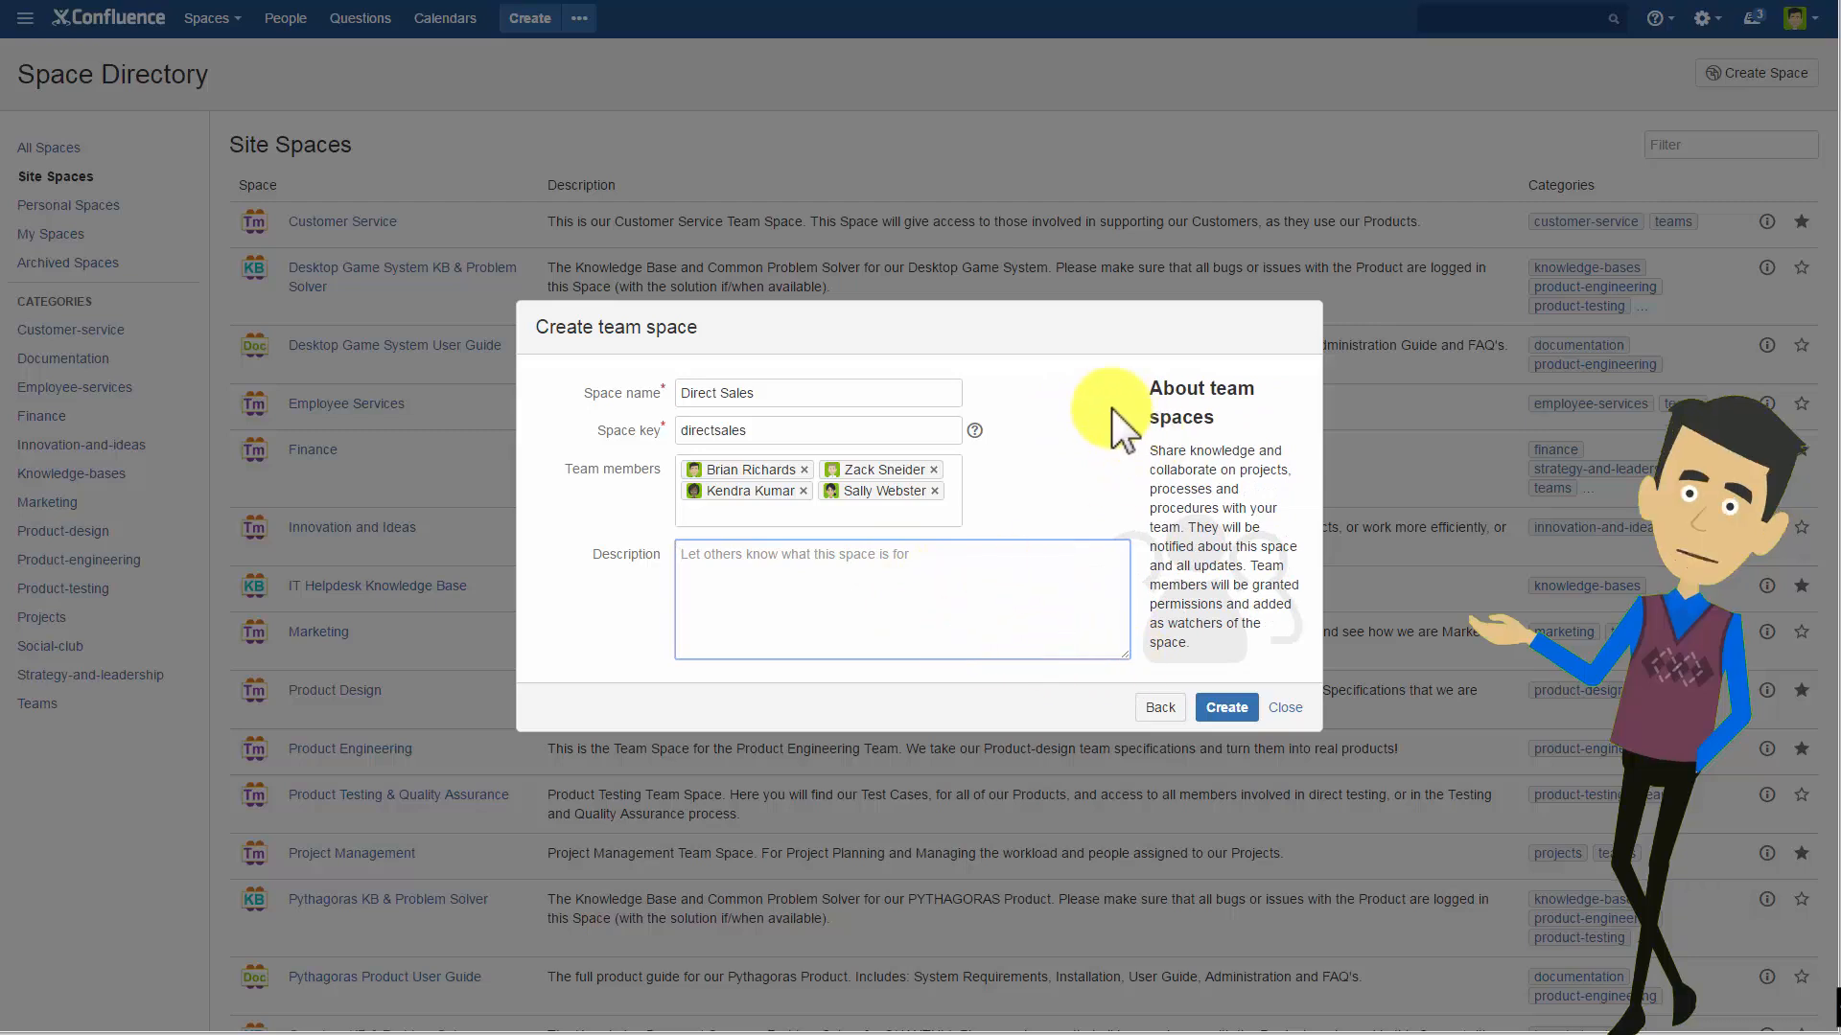
pyautogui.write('The Di')
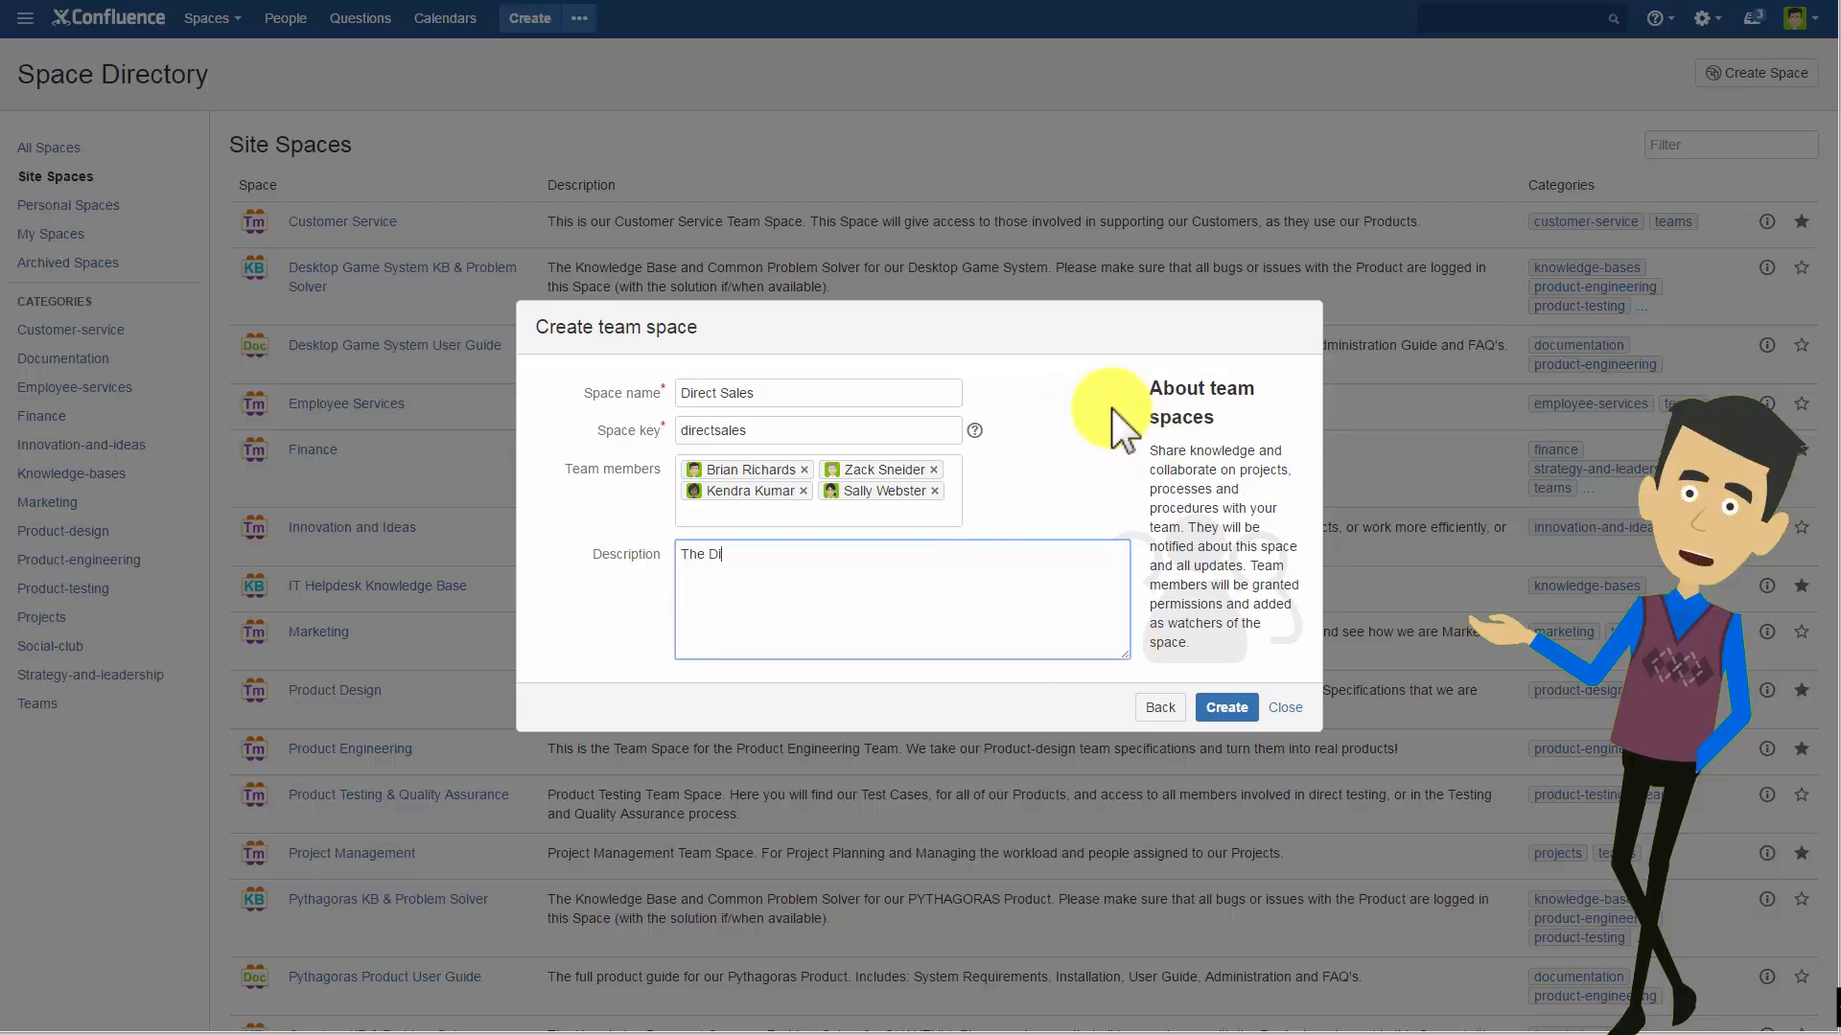
pyautogui.write('rect Sales team sell to customers online, mostly through')
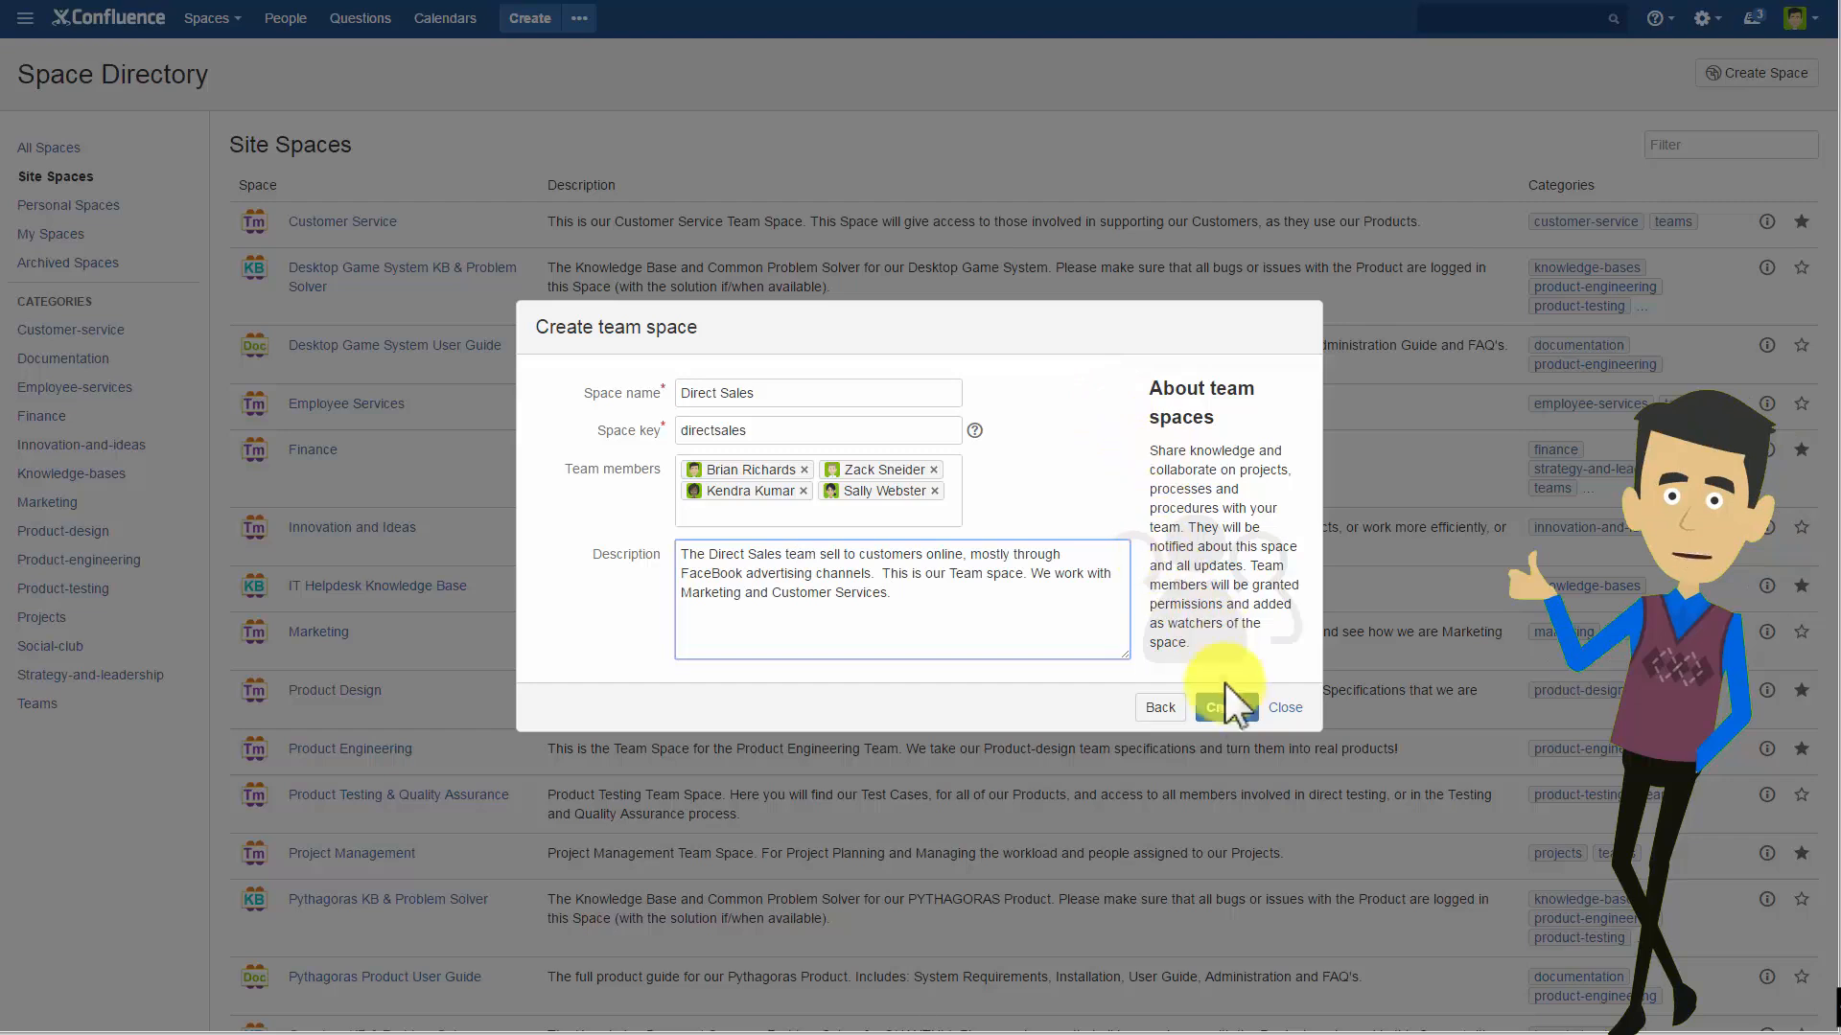
pyautogui.click(1234, 711)
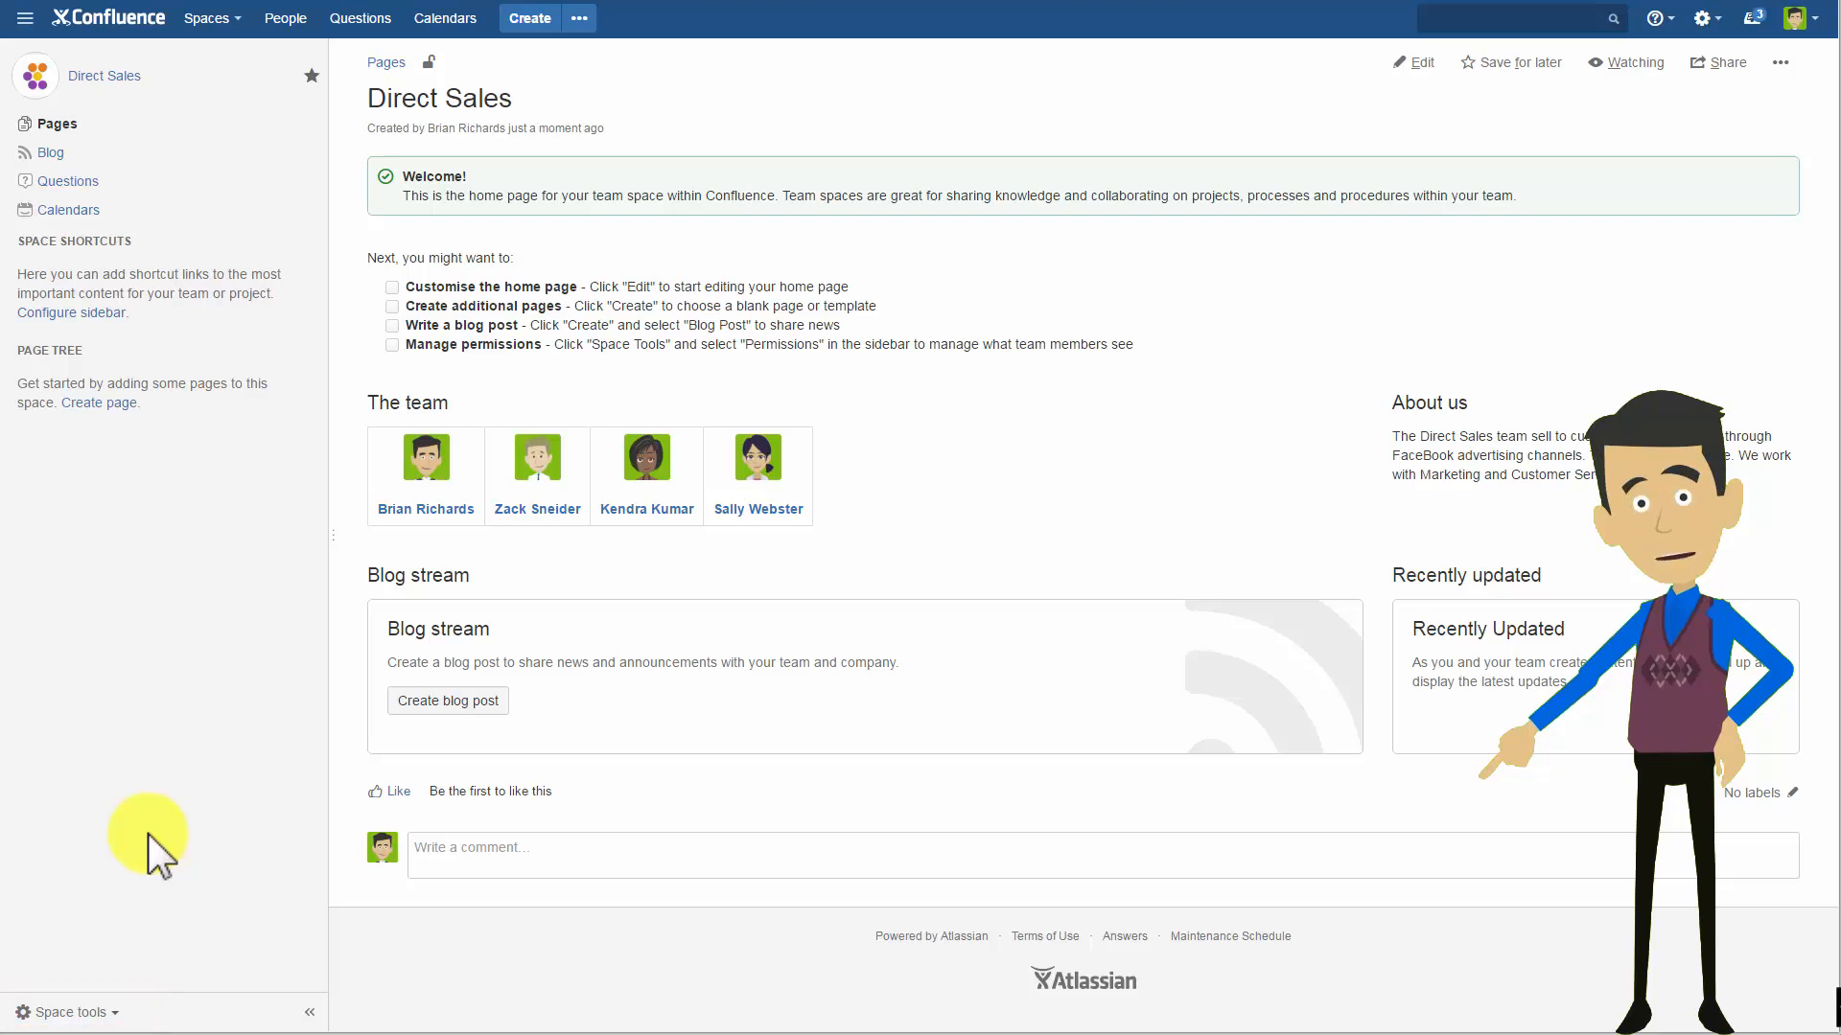
# Open the new space's overview categories and add the marketing and customer-service categories.
pyautogui.click(112, 1013)
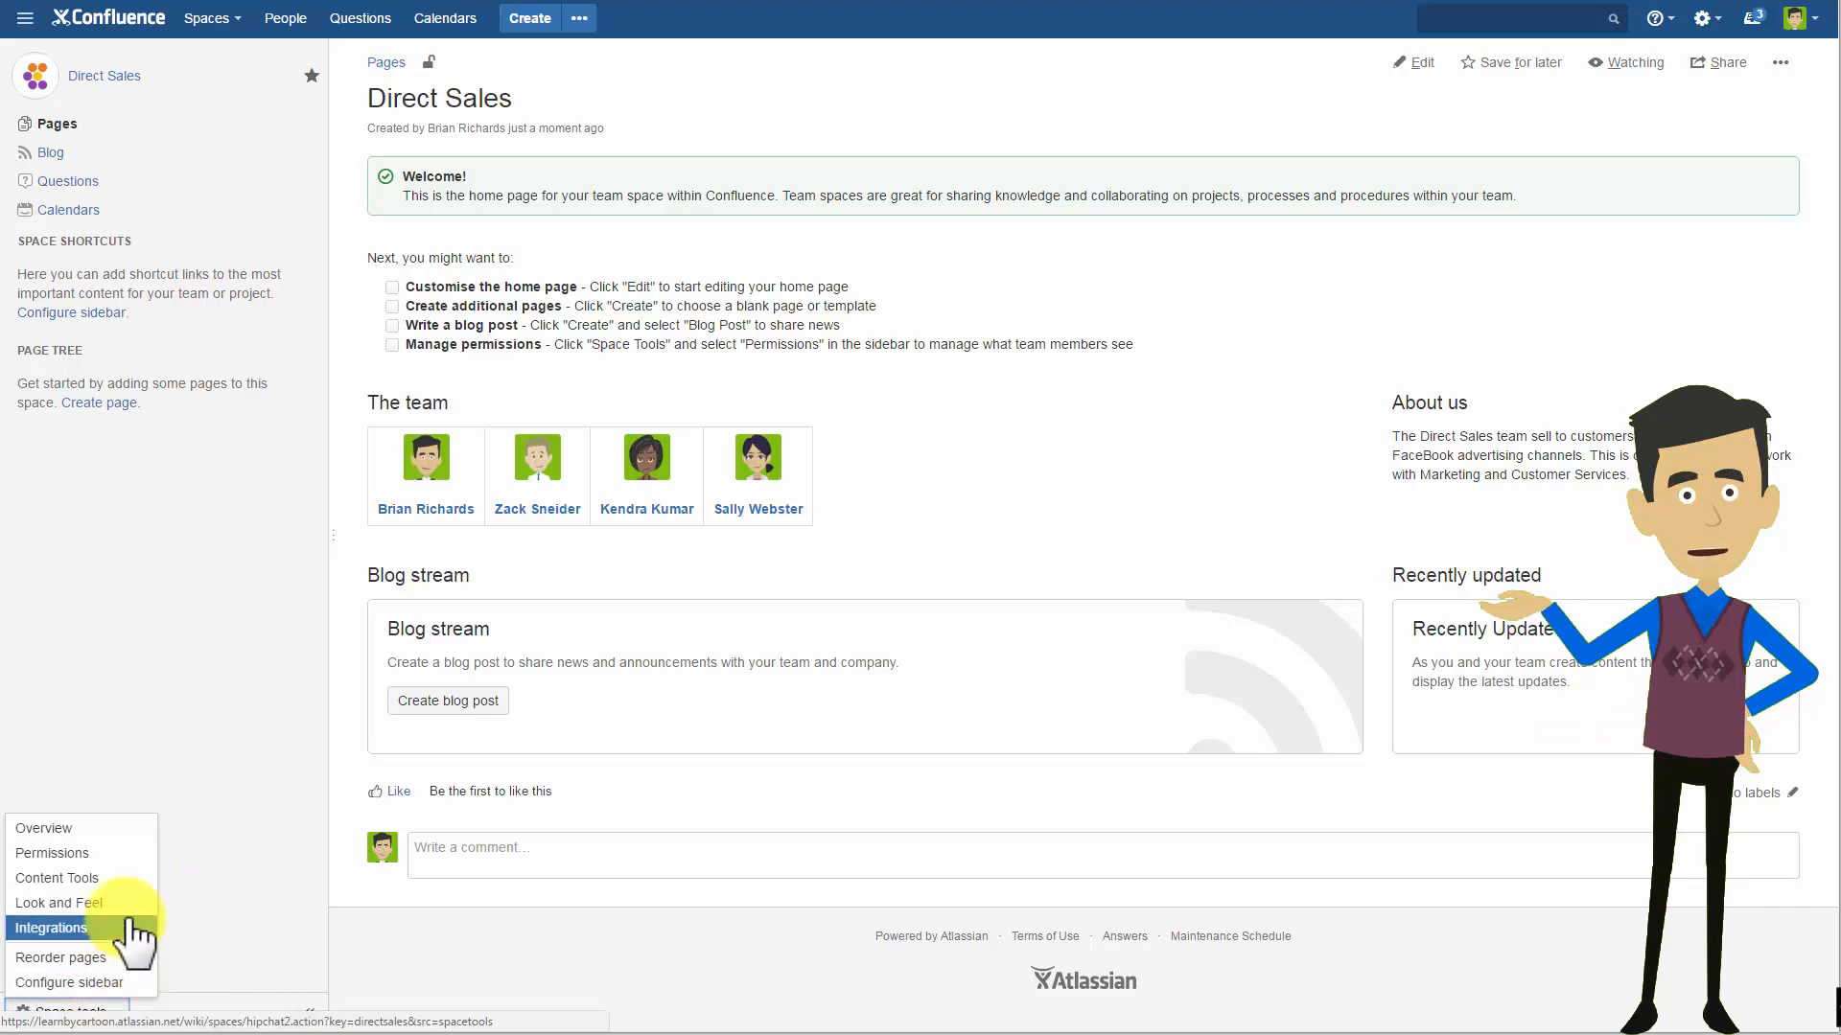
pyautogui.click(140, 830)
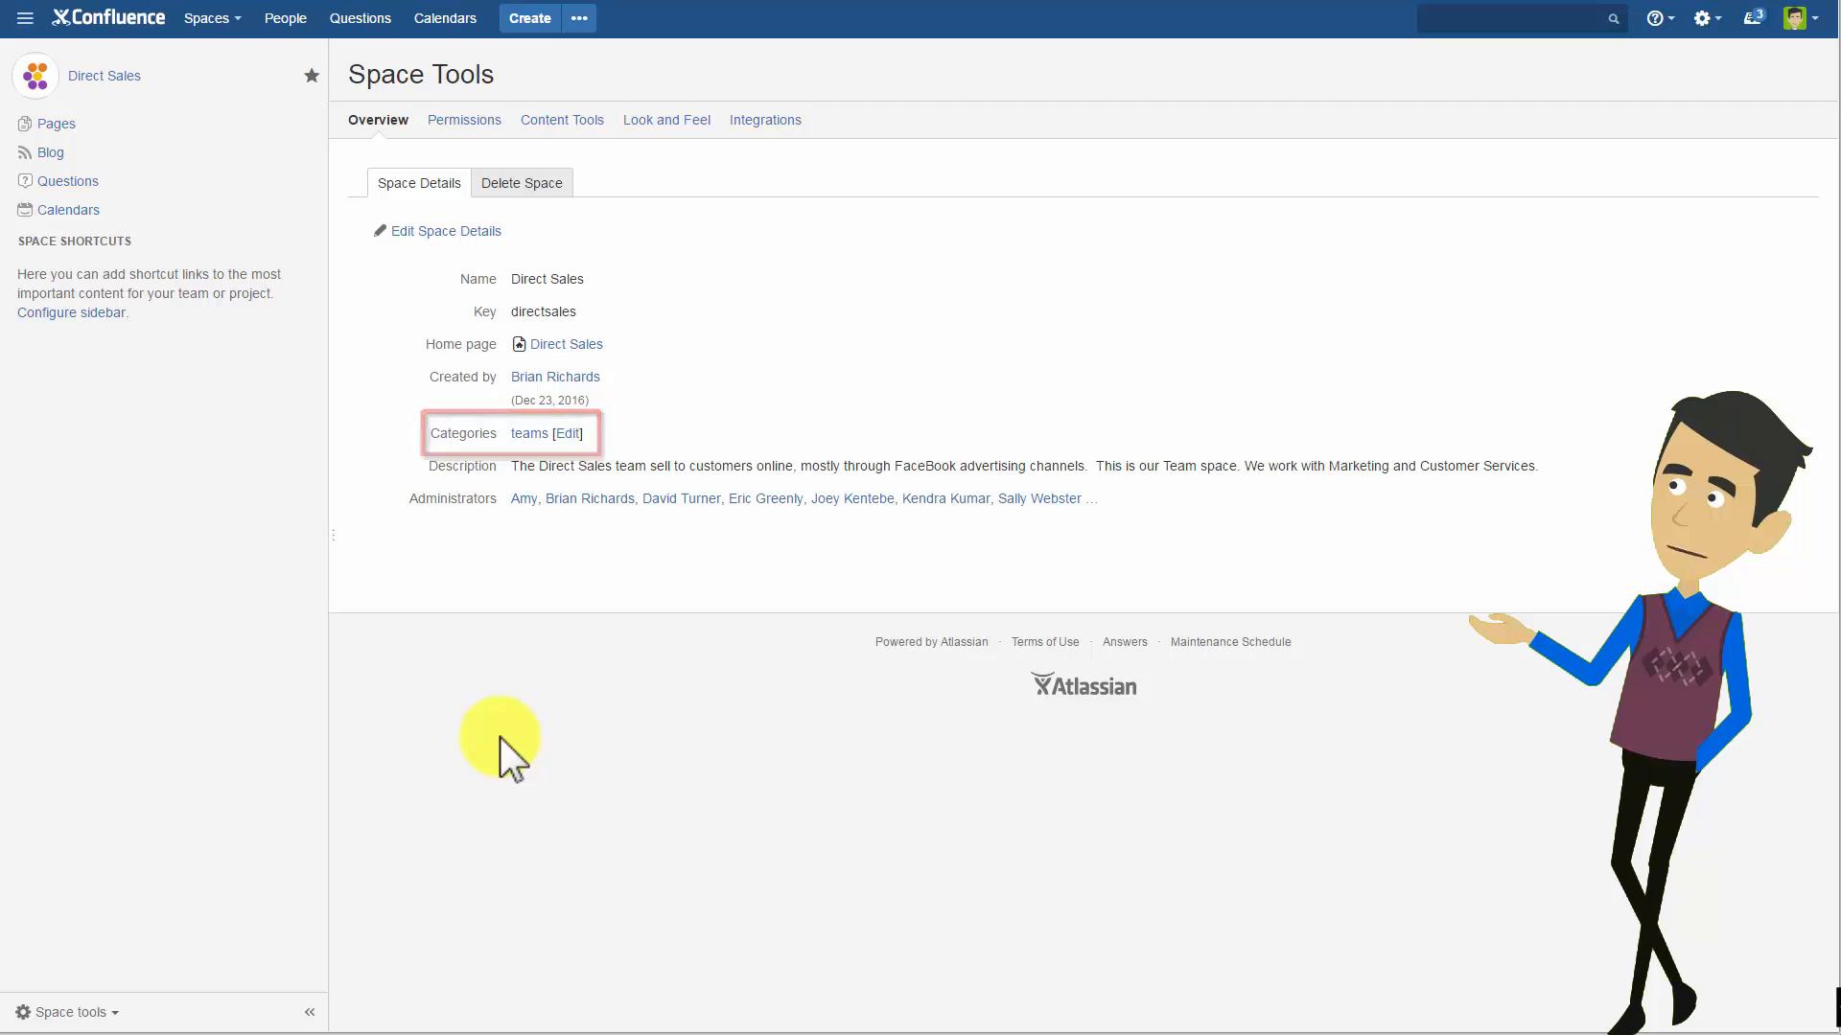
pyautogui.click(565, 436)
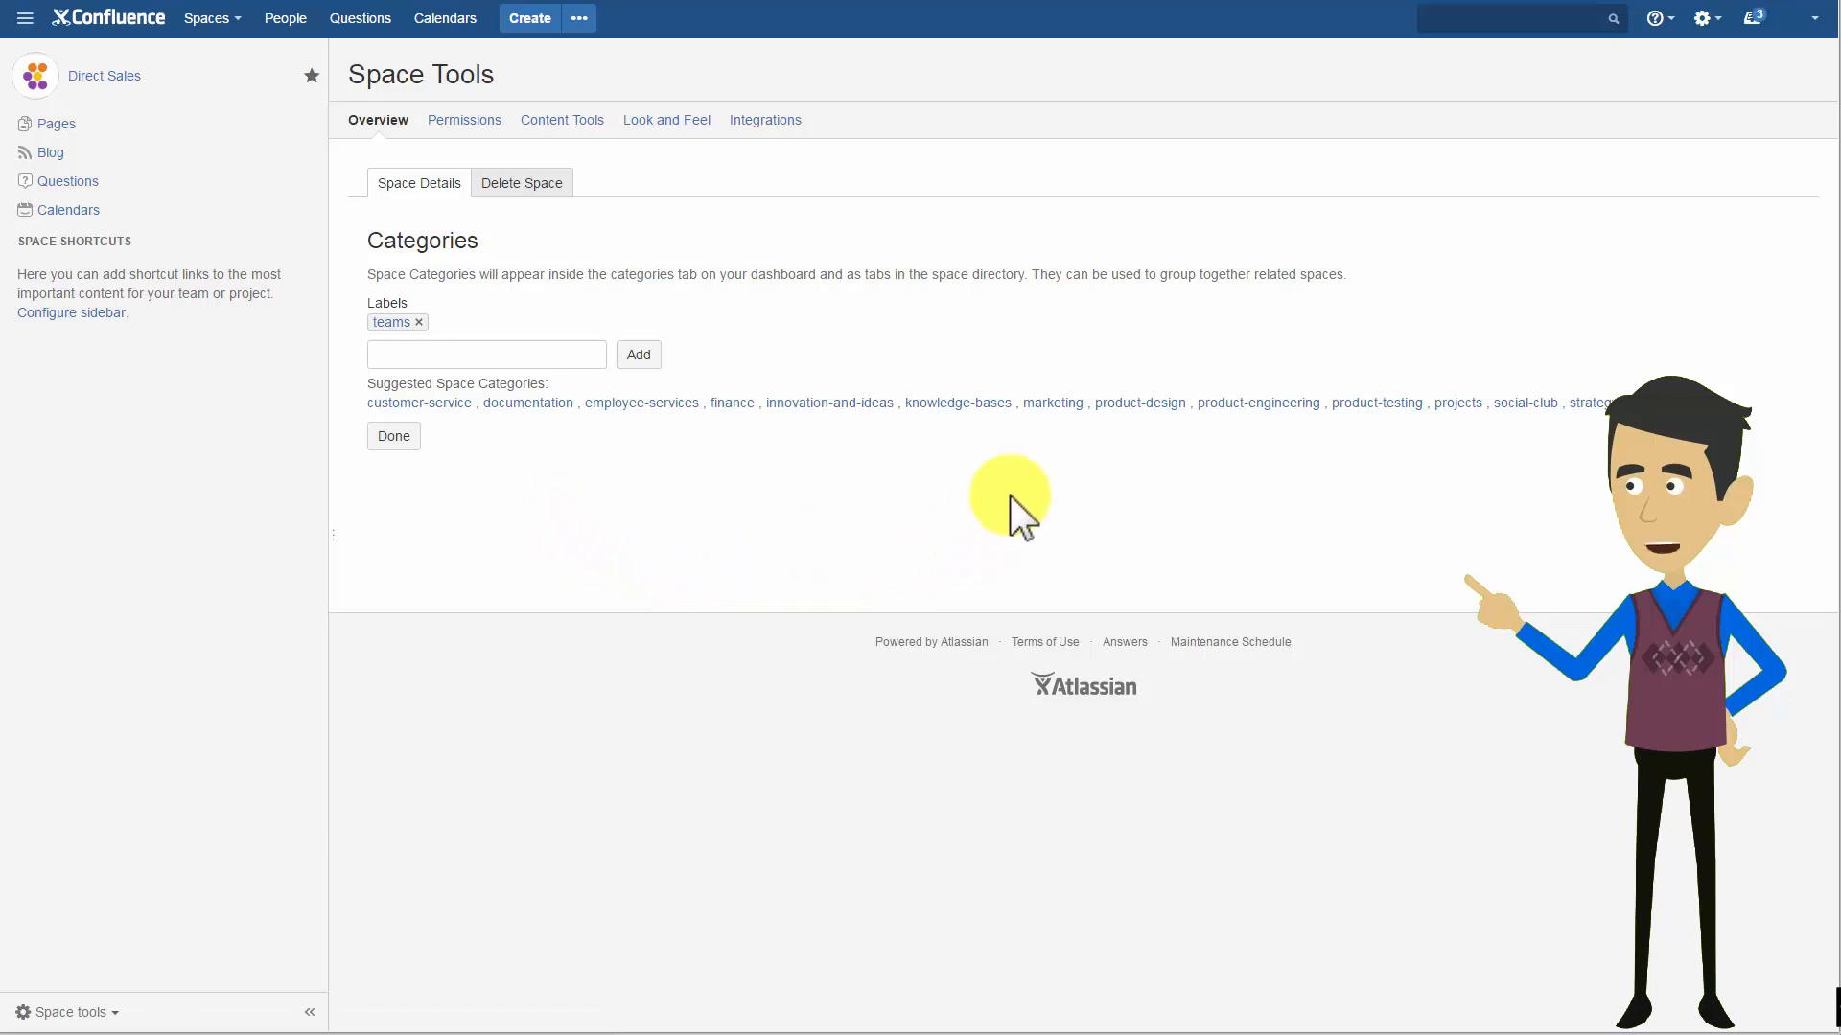
pyautogui.click(1061, 404)
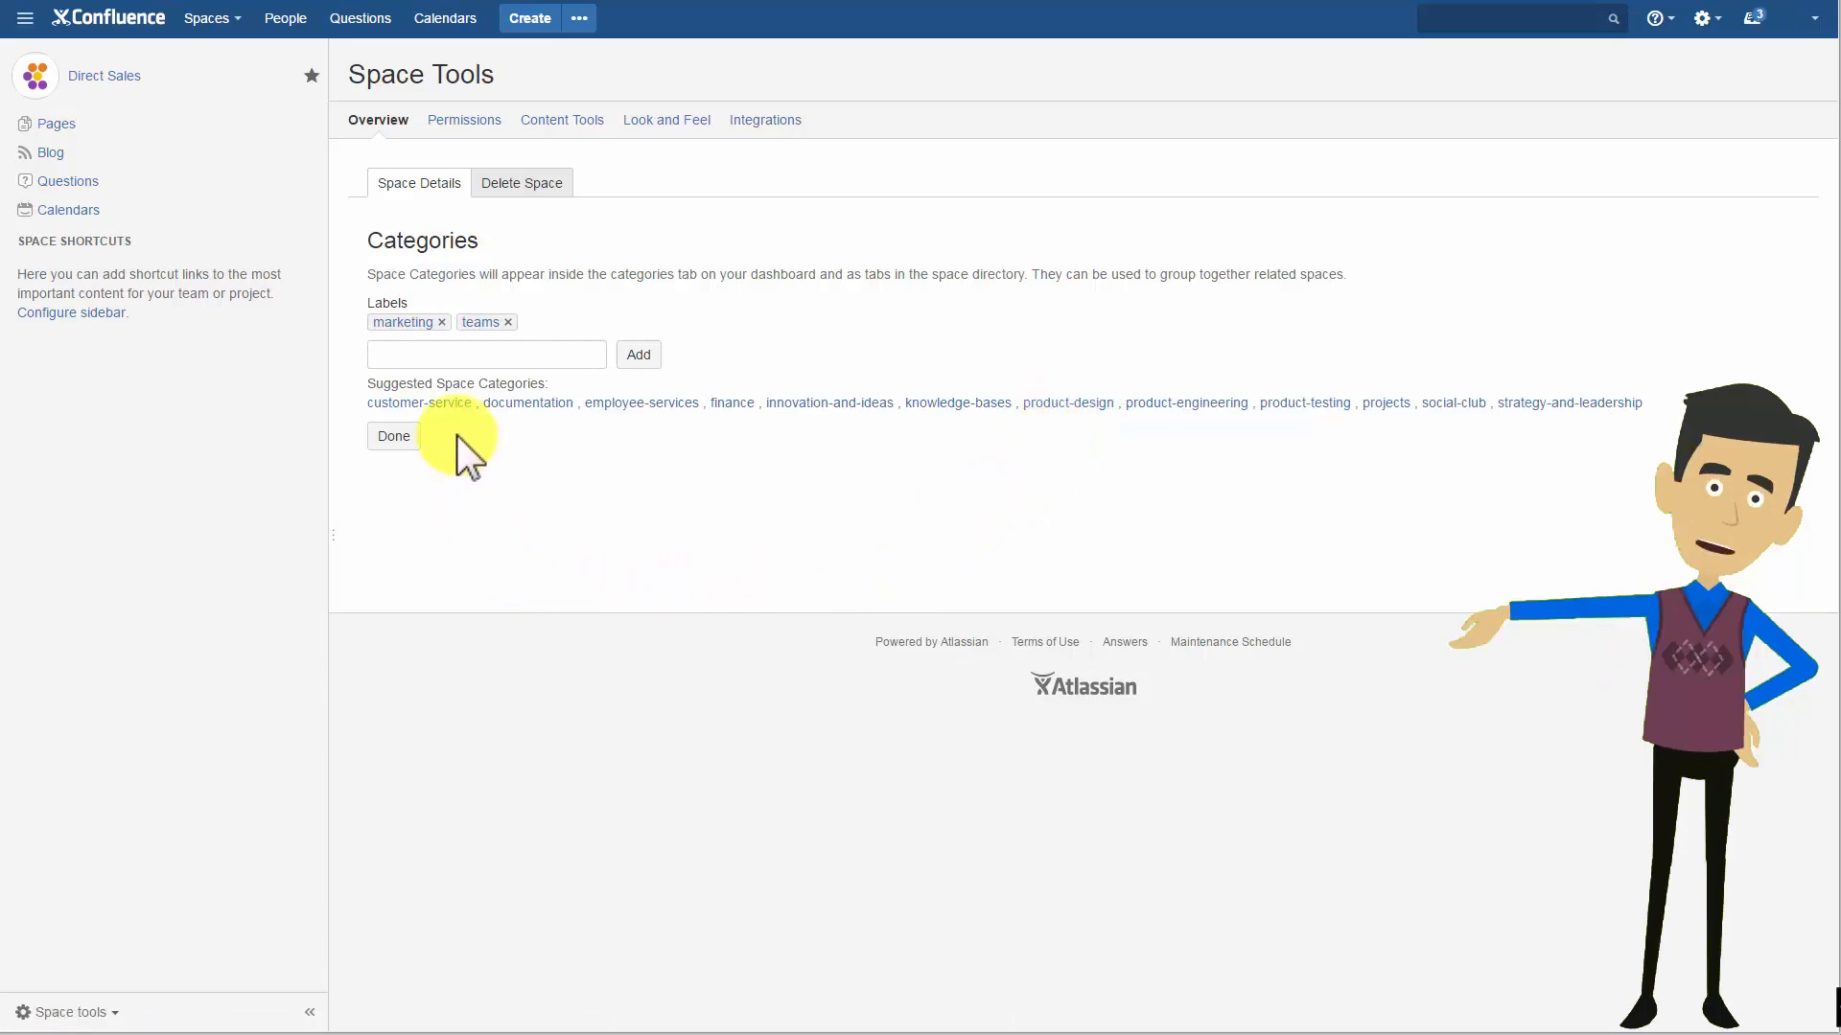
pyautogui.click(445, 404)
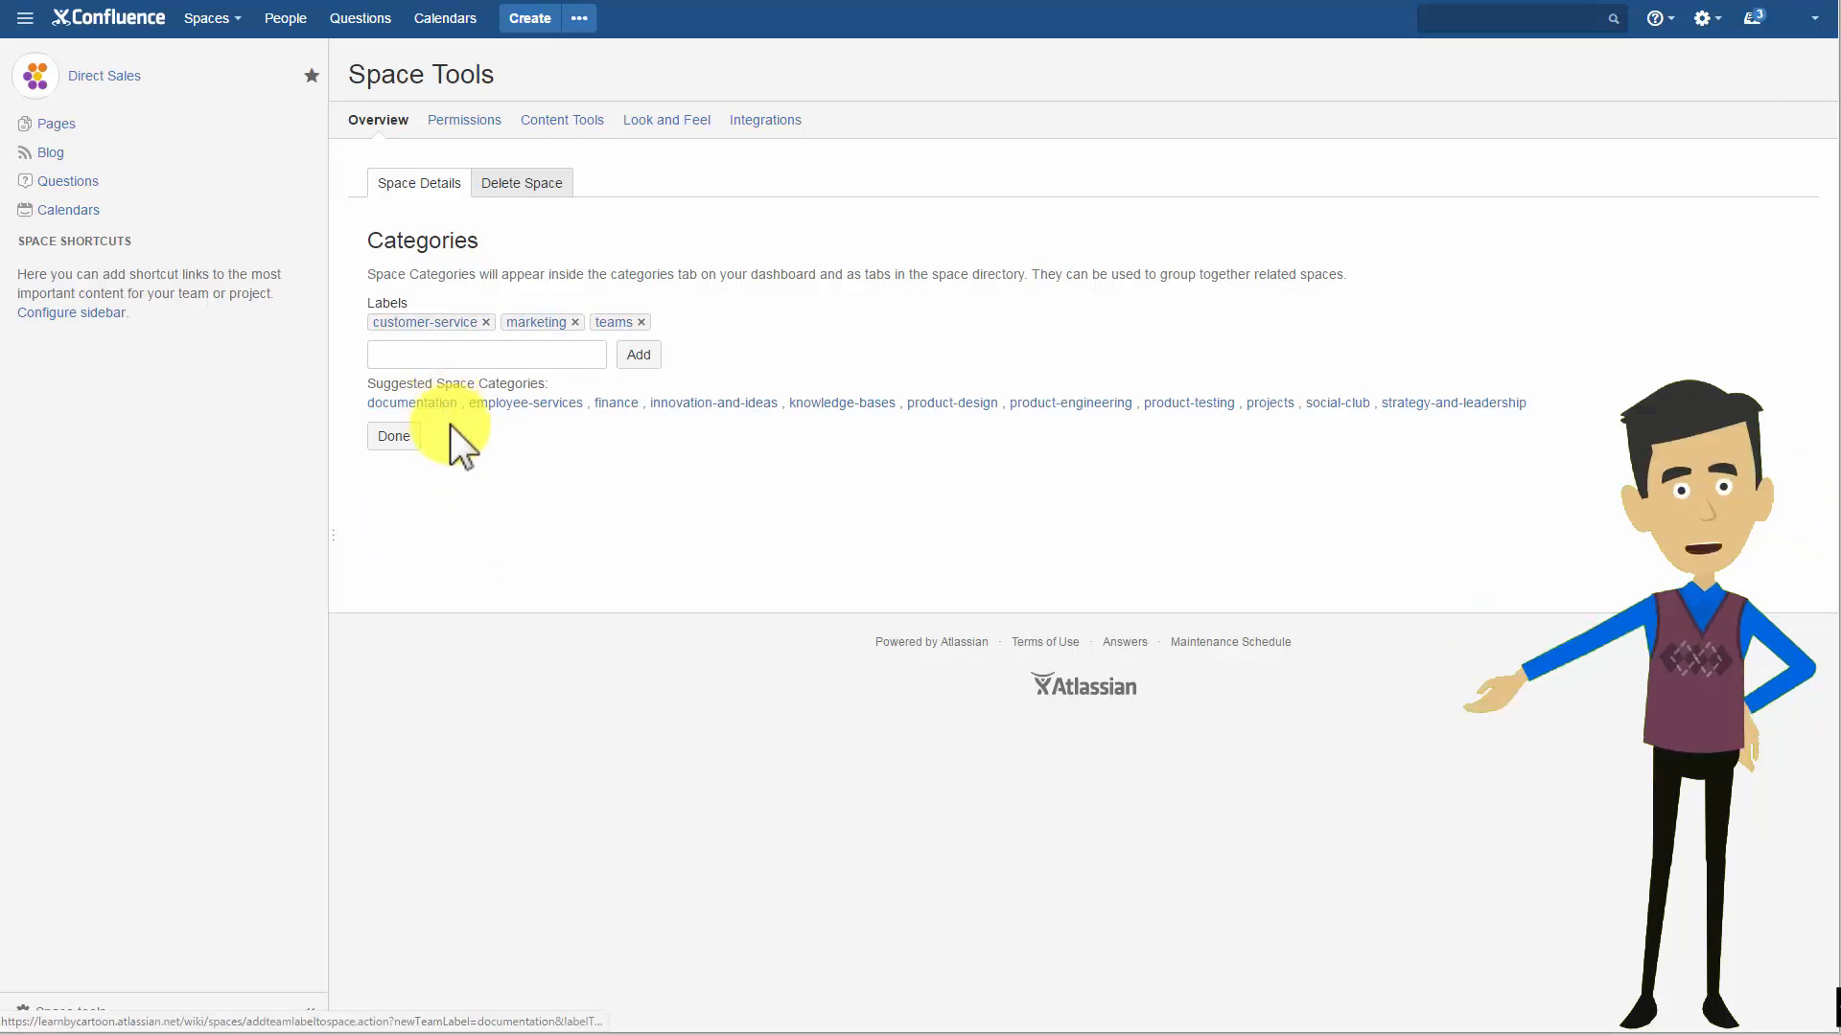
# Add a new space category named direct-sales.
pyautogui.click(472, 357)
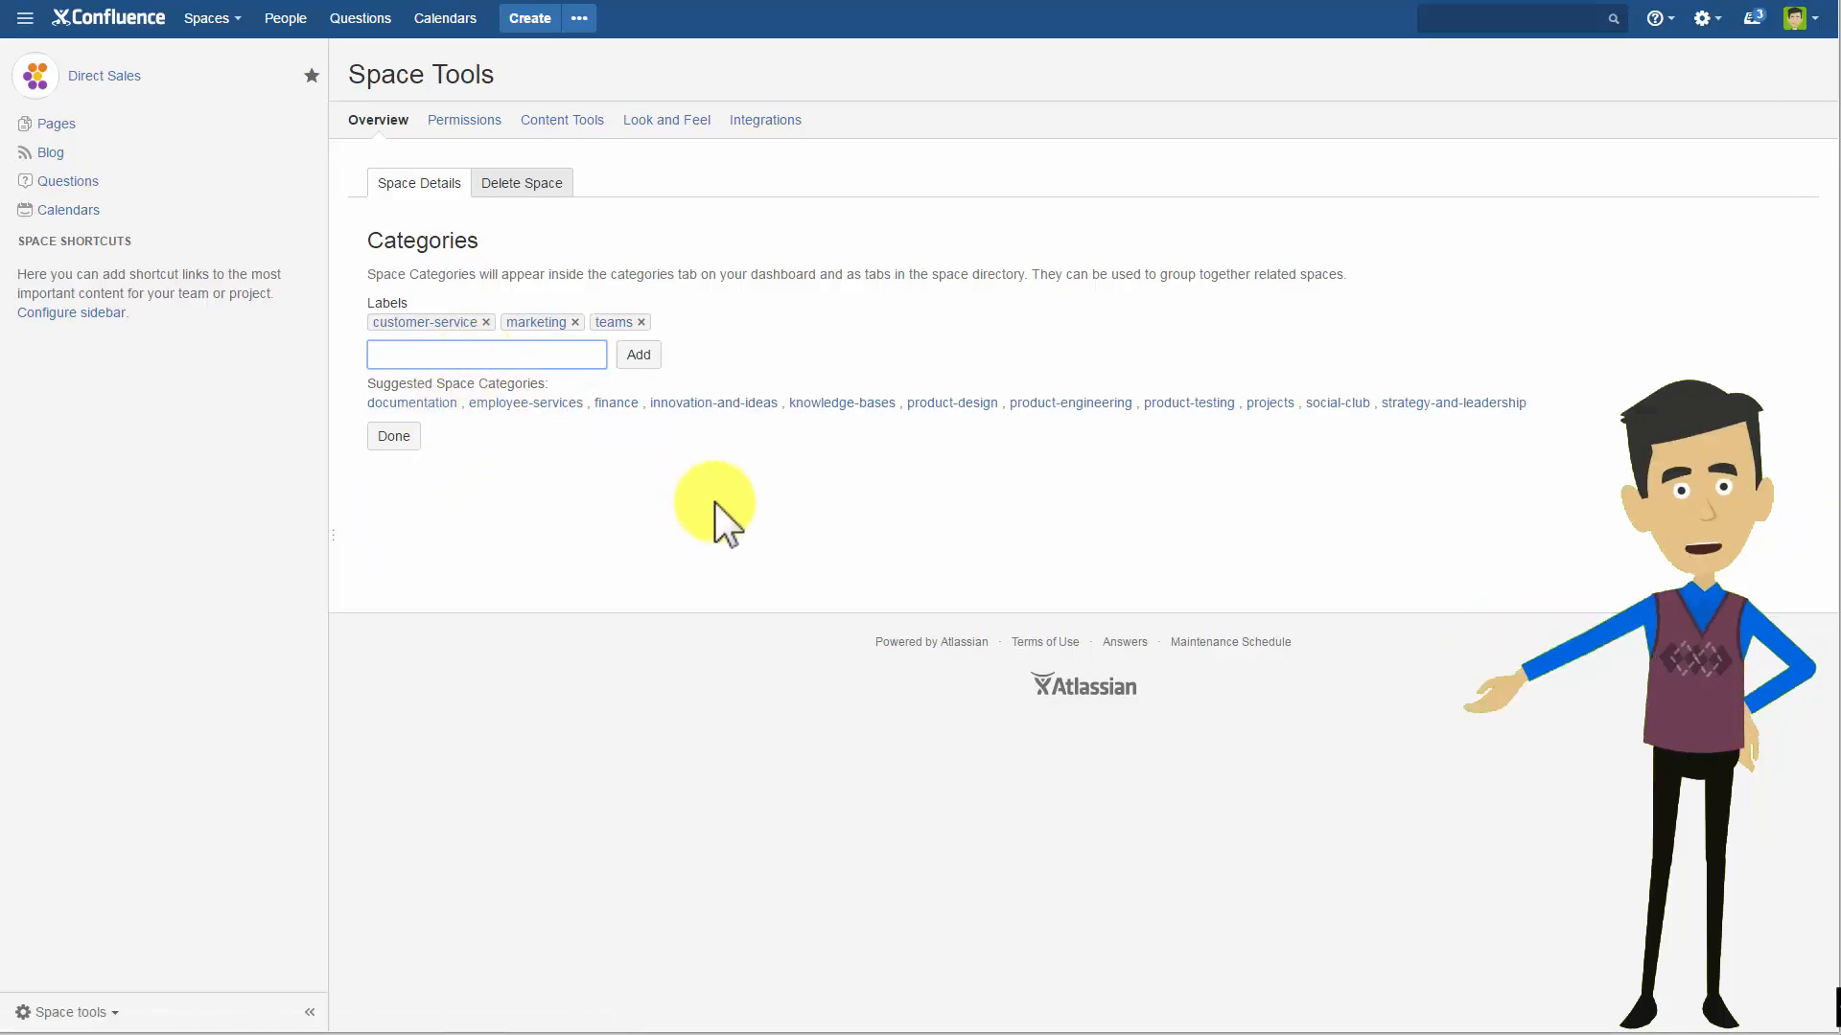
pyautogui.write('direct-sales')
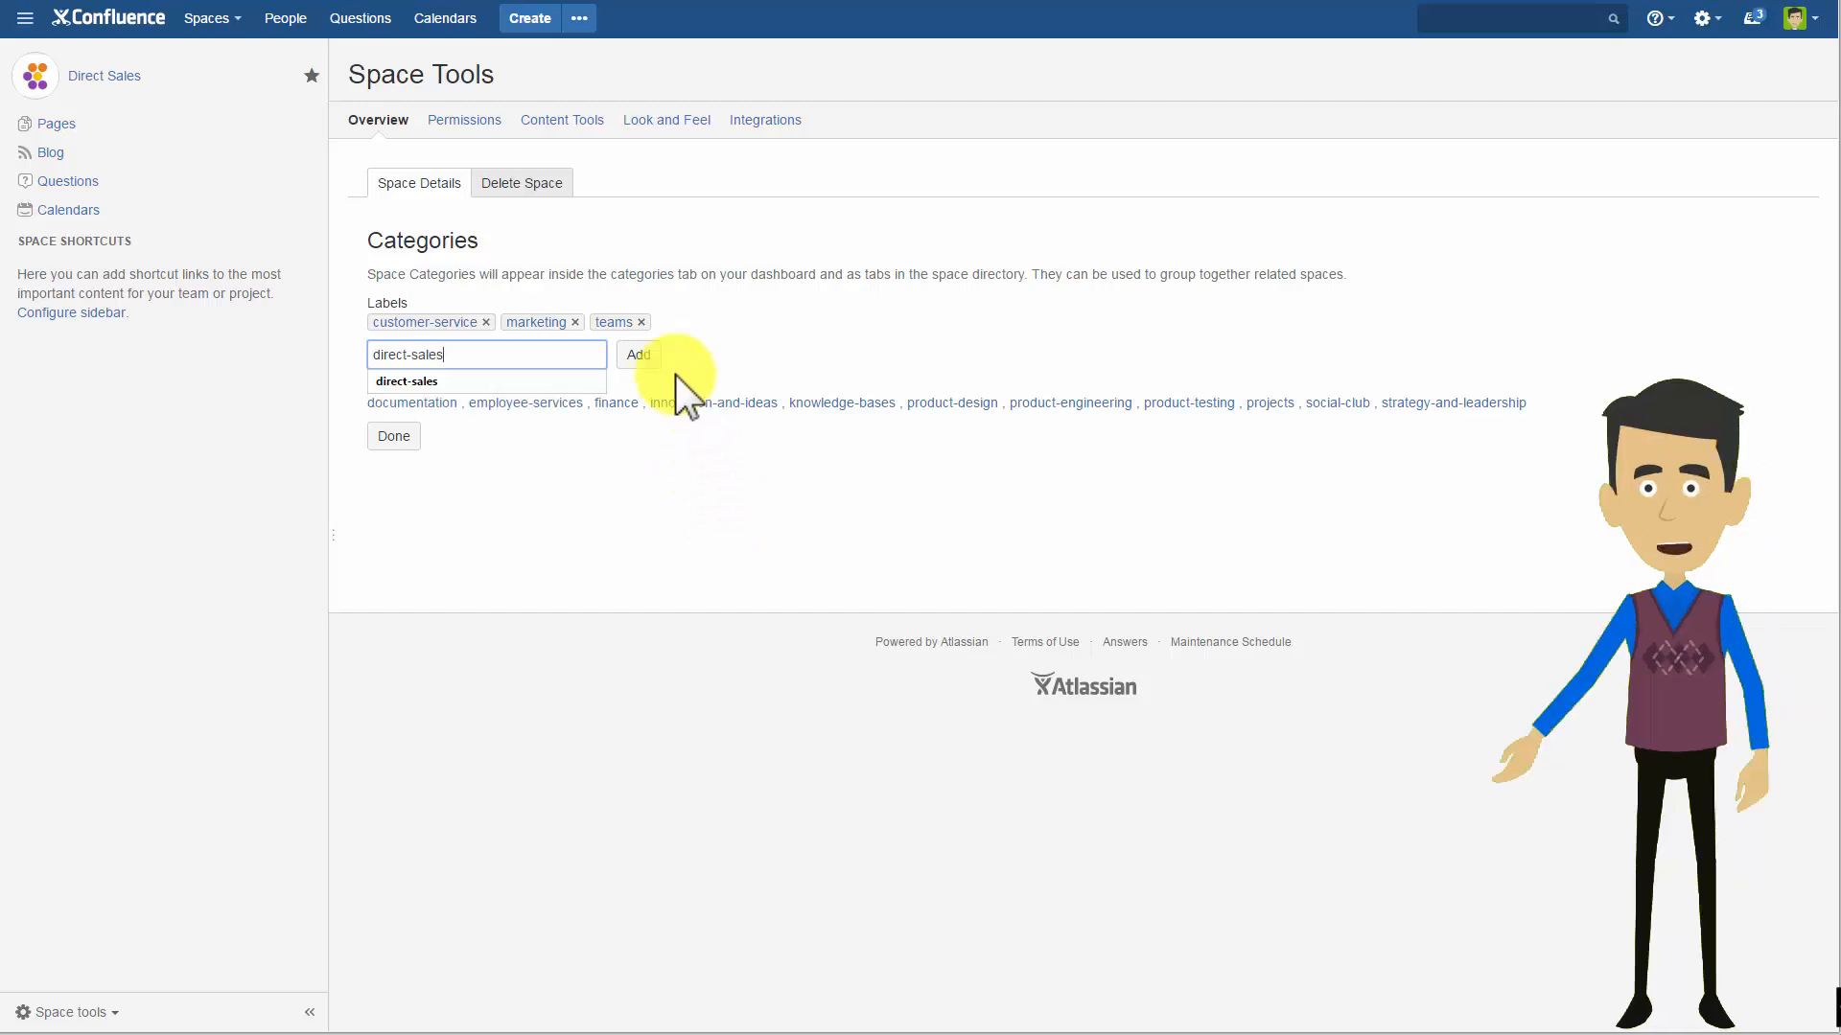
pyautogui.click(649, 357)
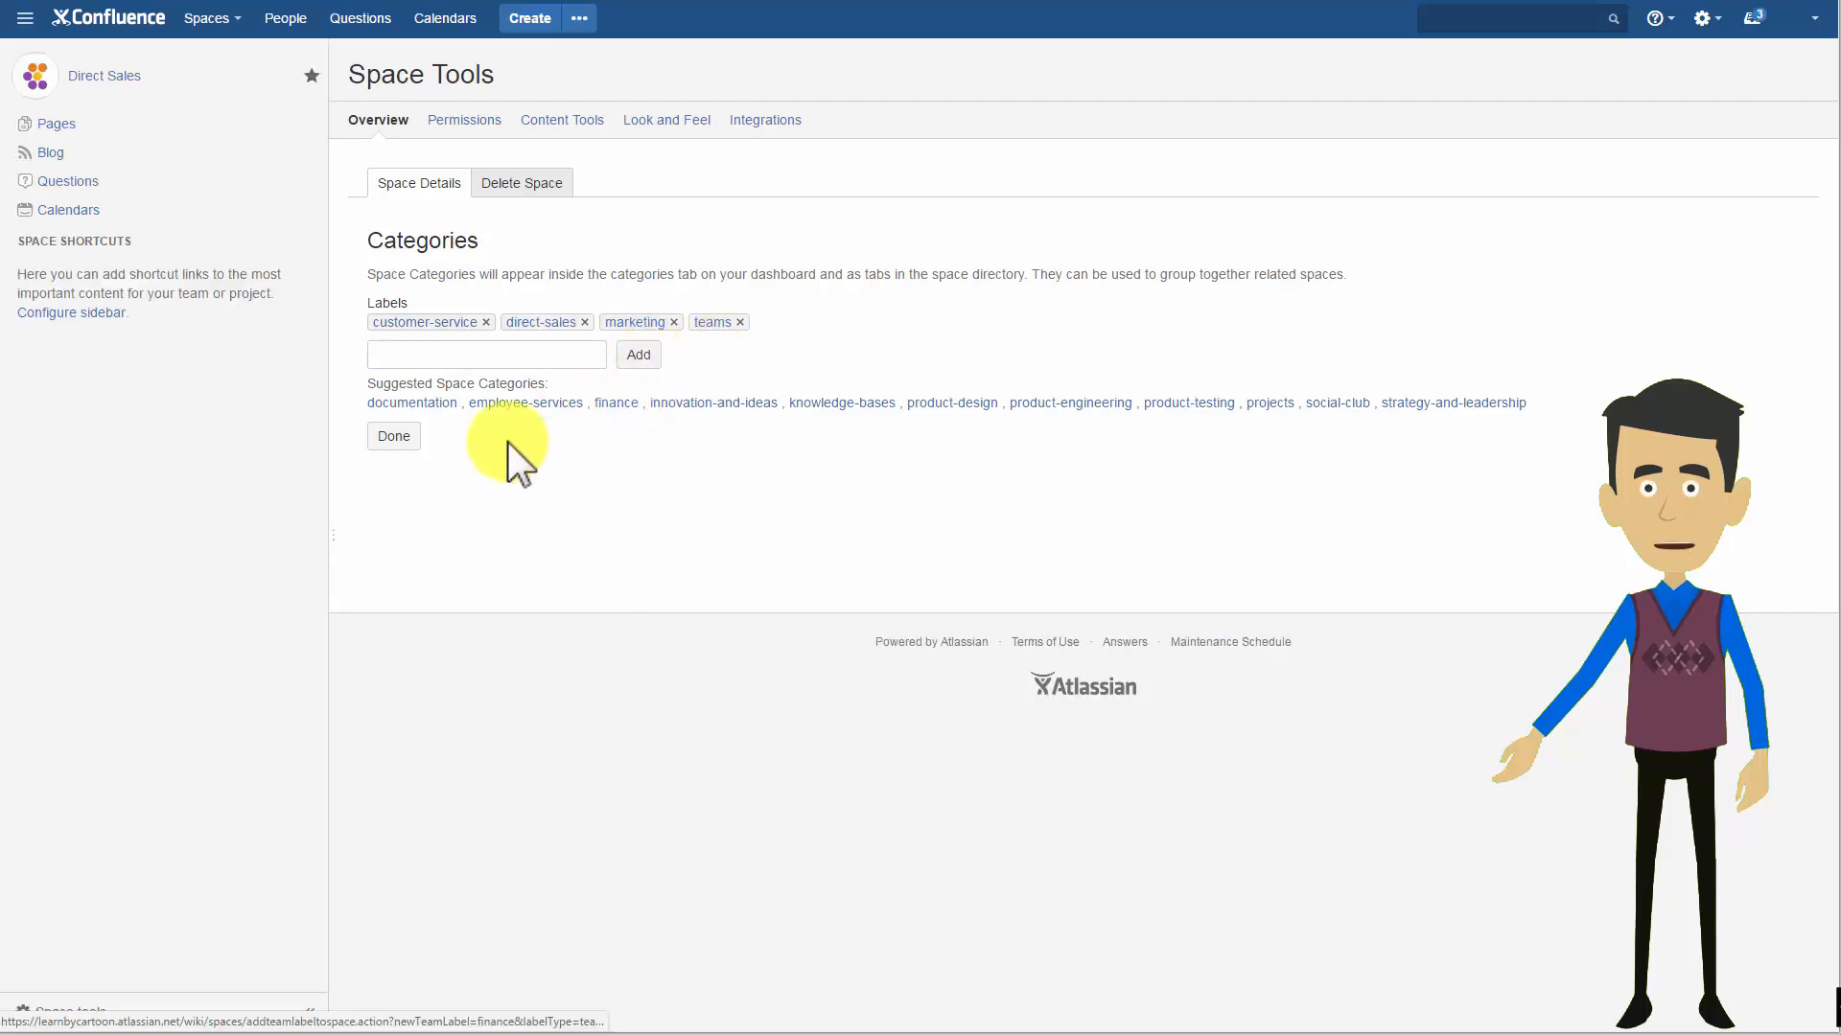
# Finish the categories, then switch the space to a custom colour scheme with a red #FF0000 top bar and save it.
pyautogui.click(394, 437)
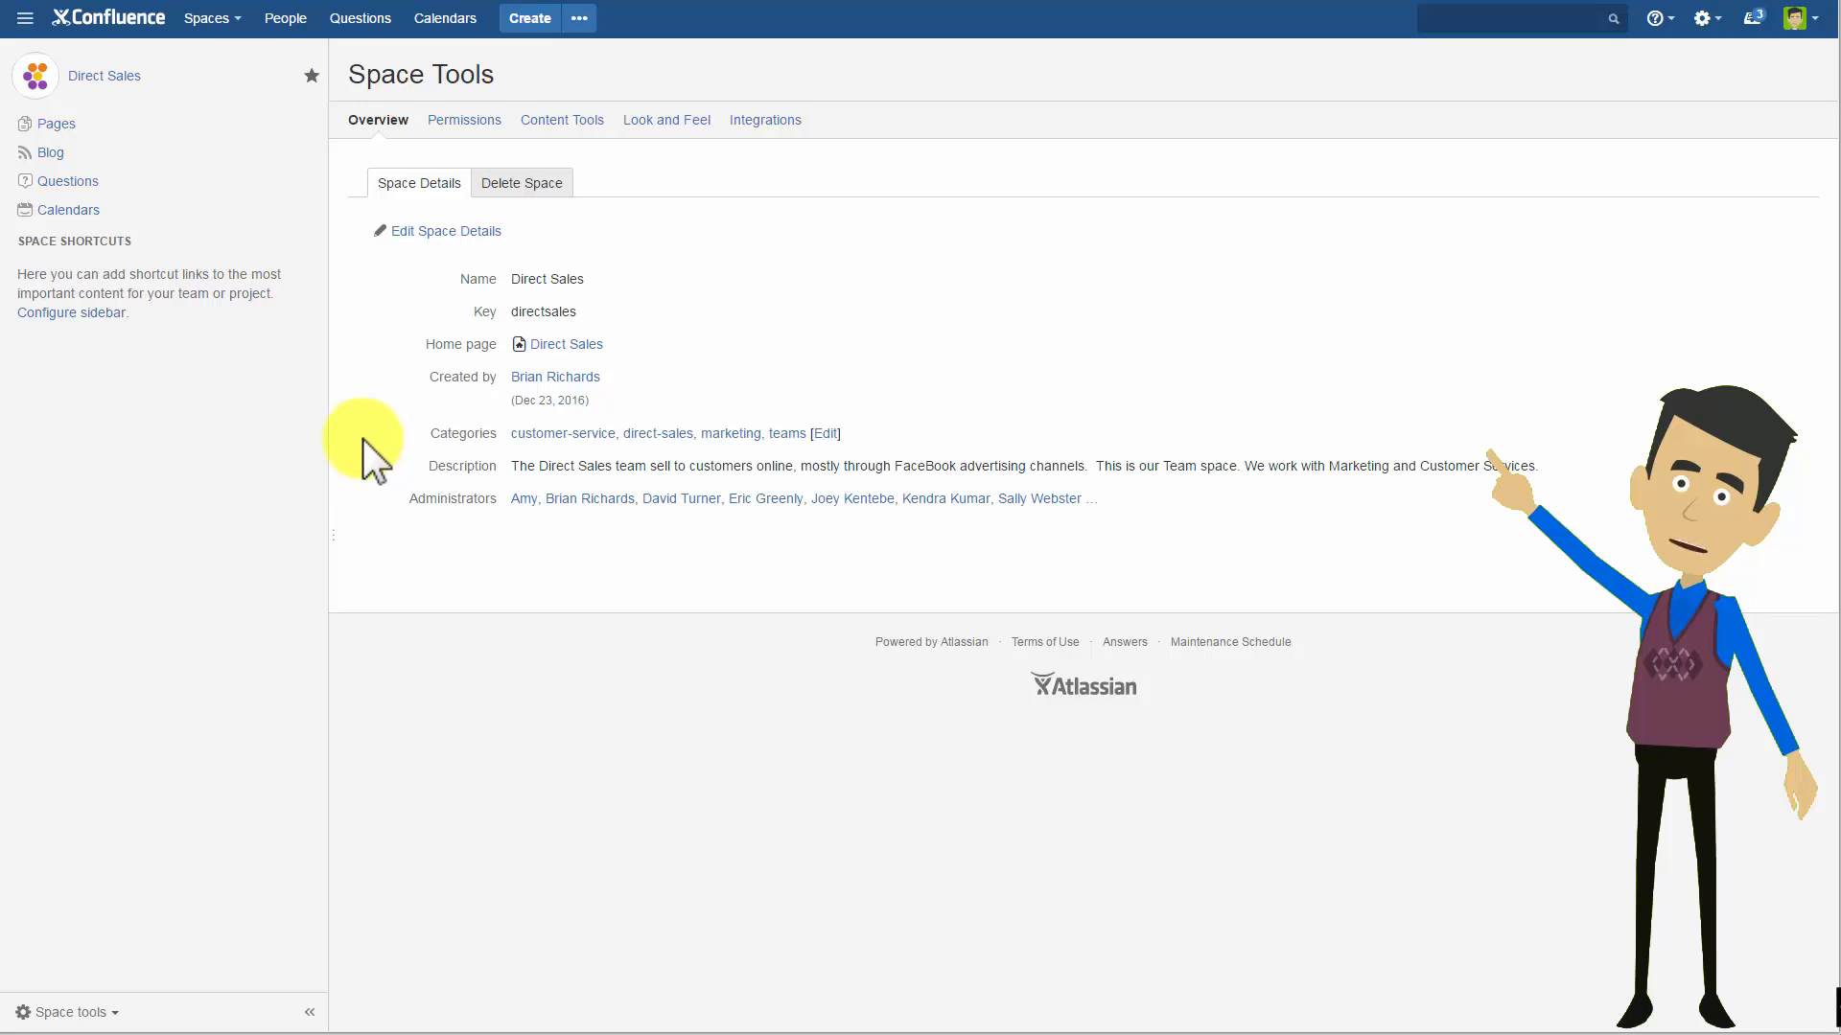
pyautogui.click(661, 123)
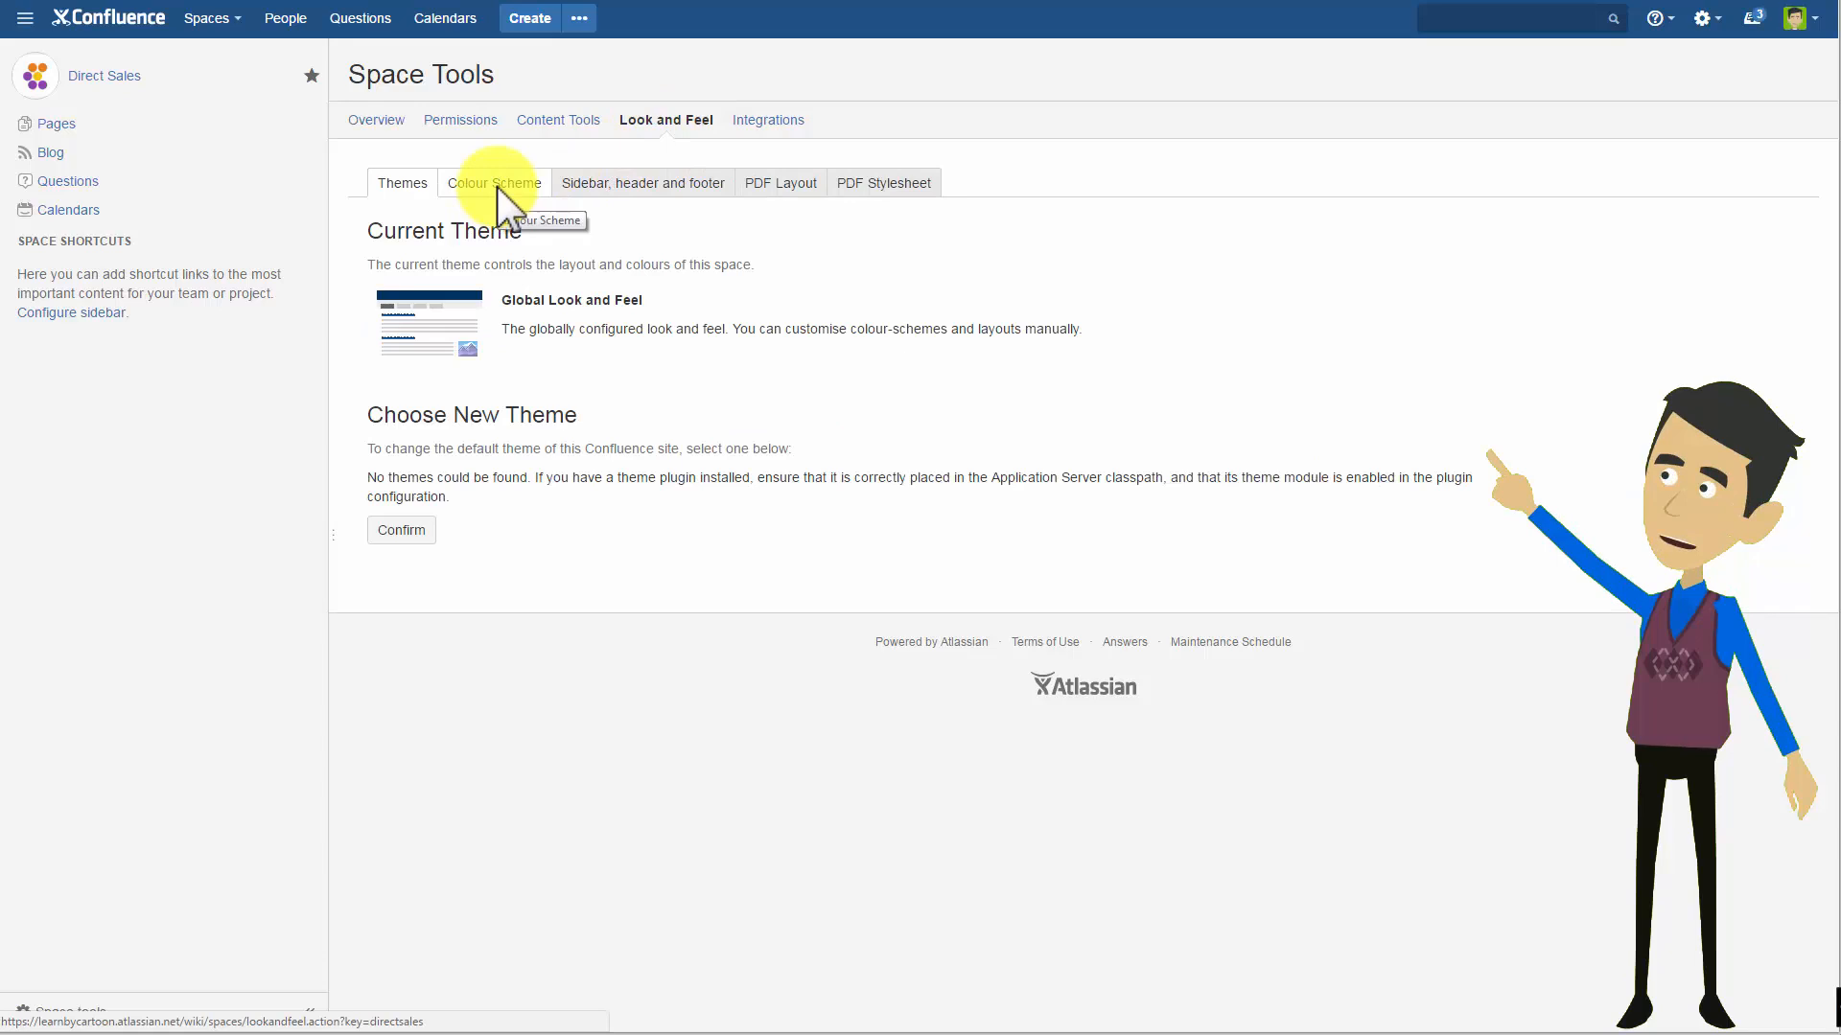
pyautogui.click(497, 186)
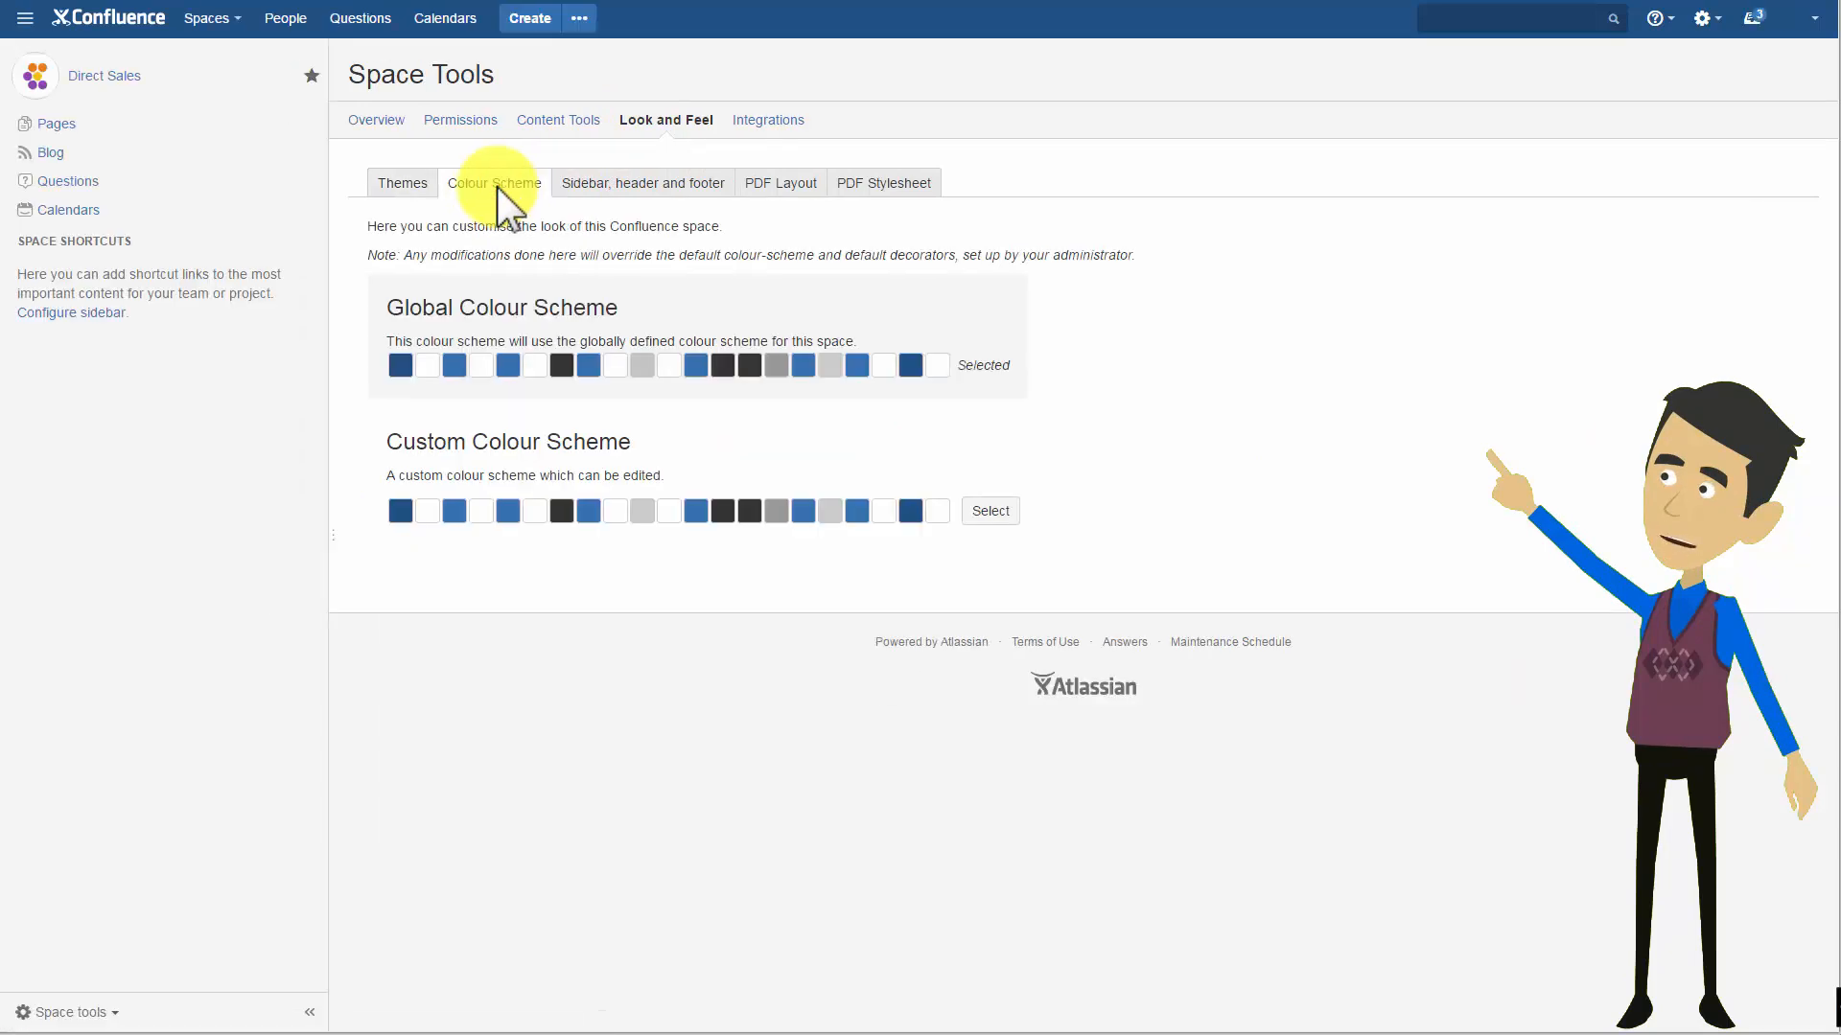
pyautogui.click(989, 512)
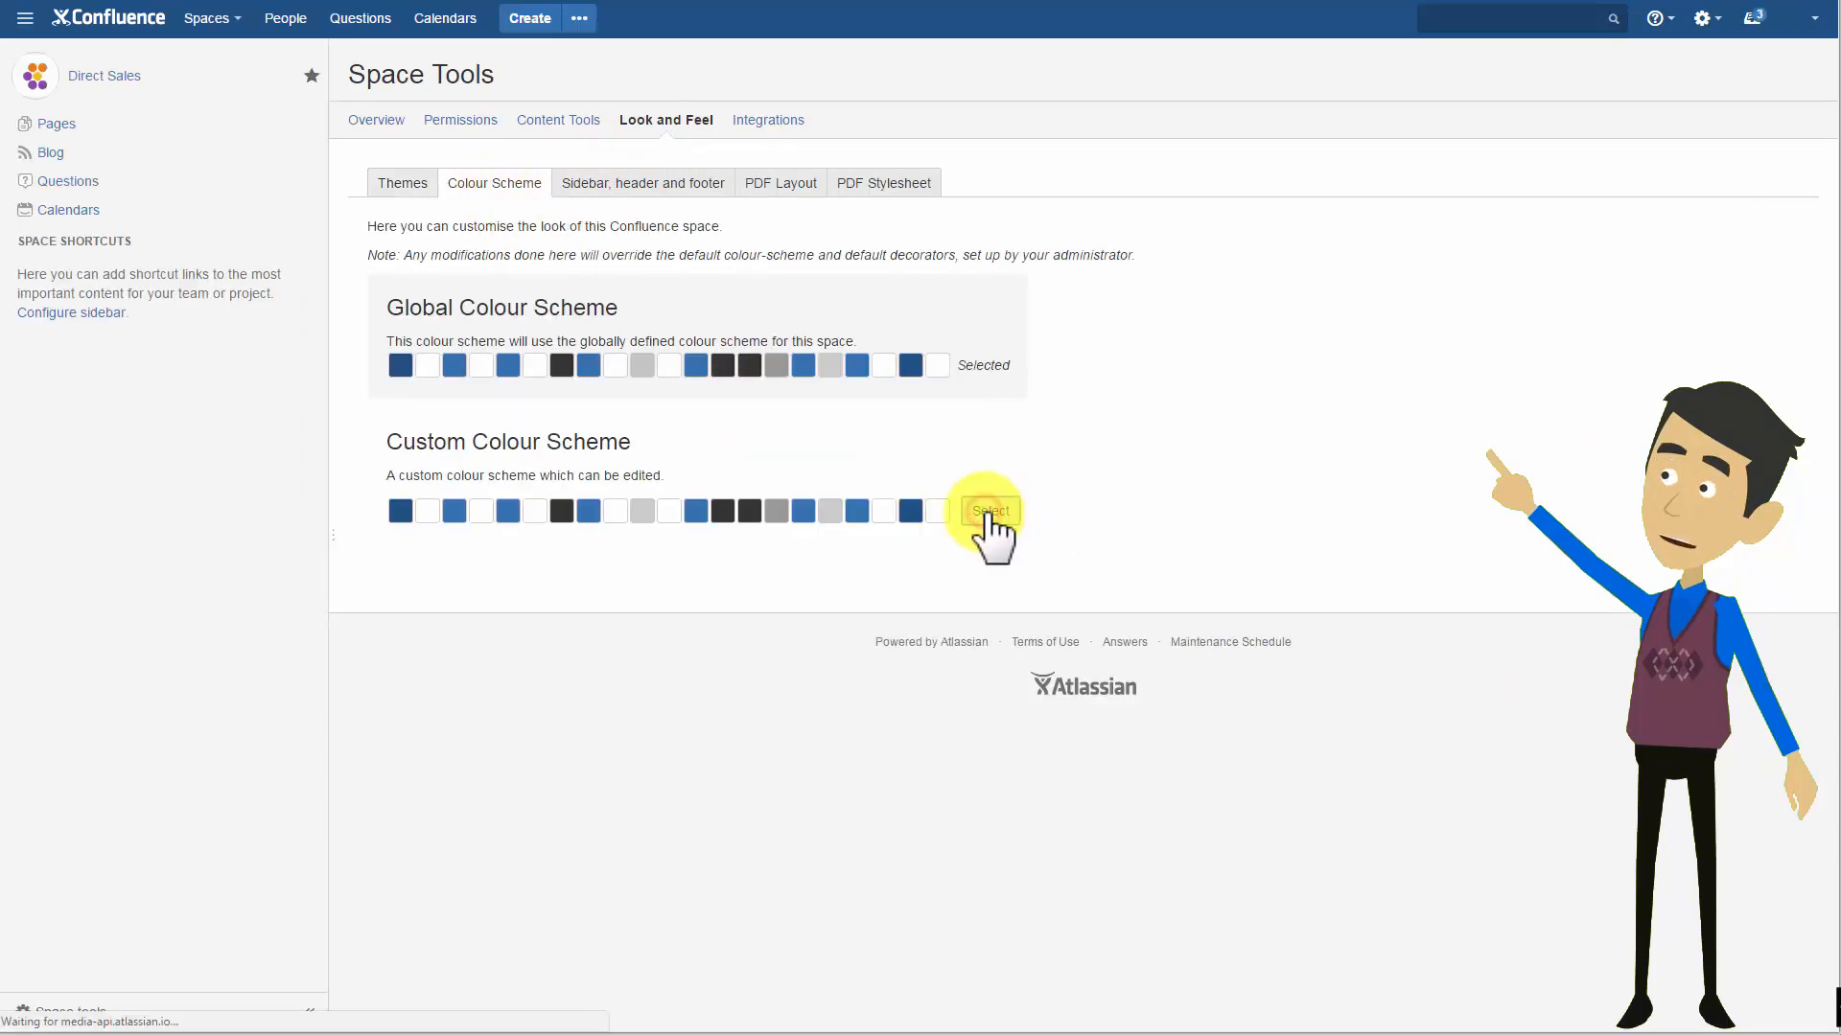
pyautogui.click(403, 562)
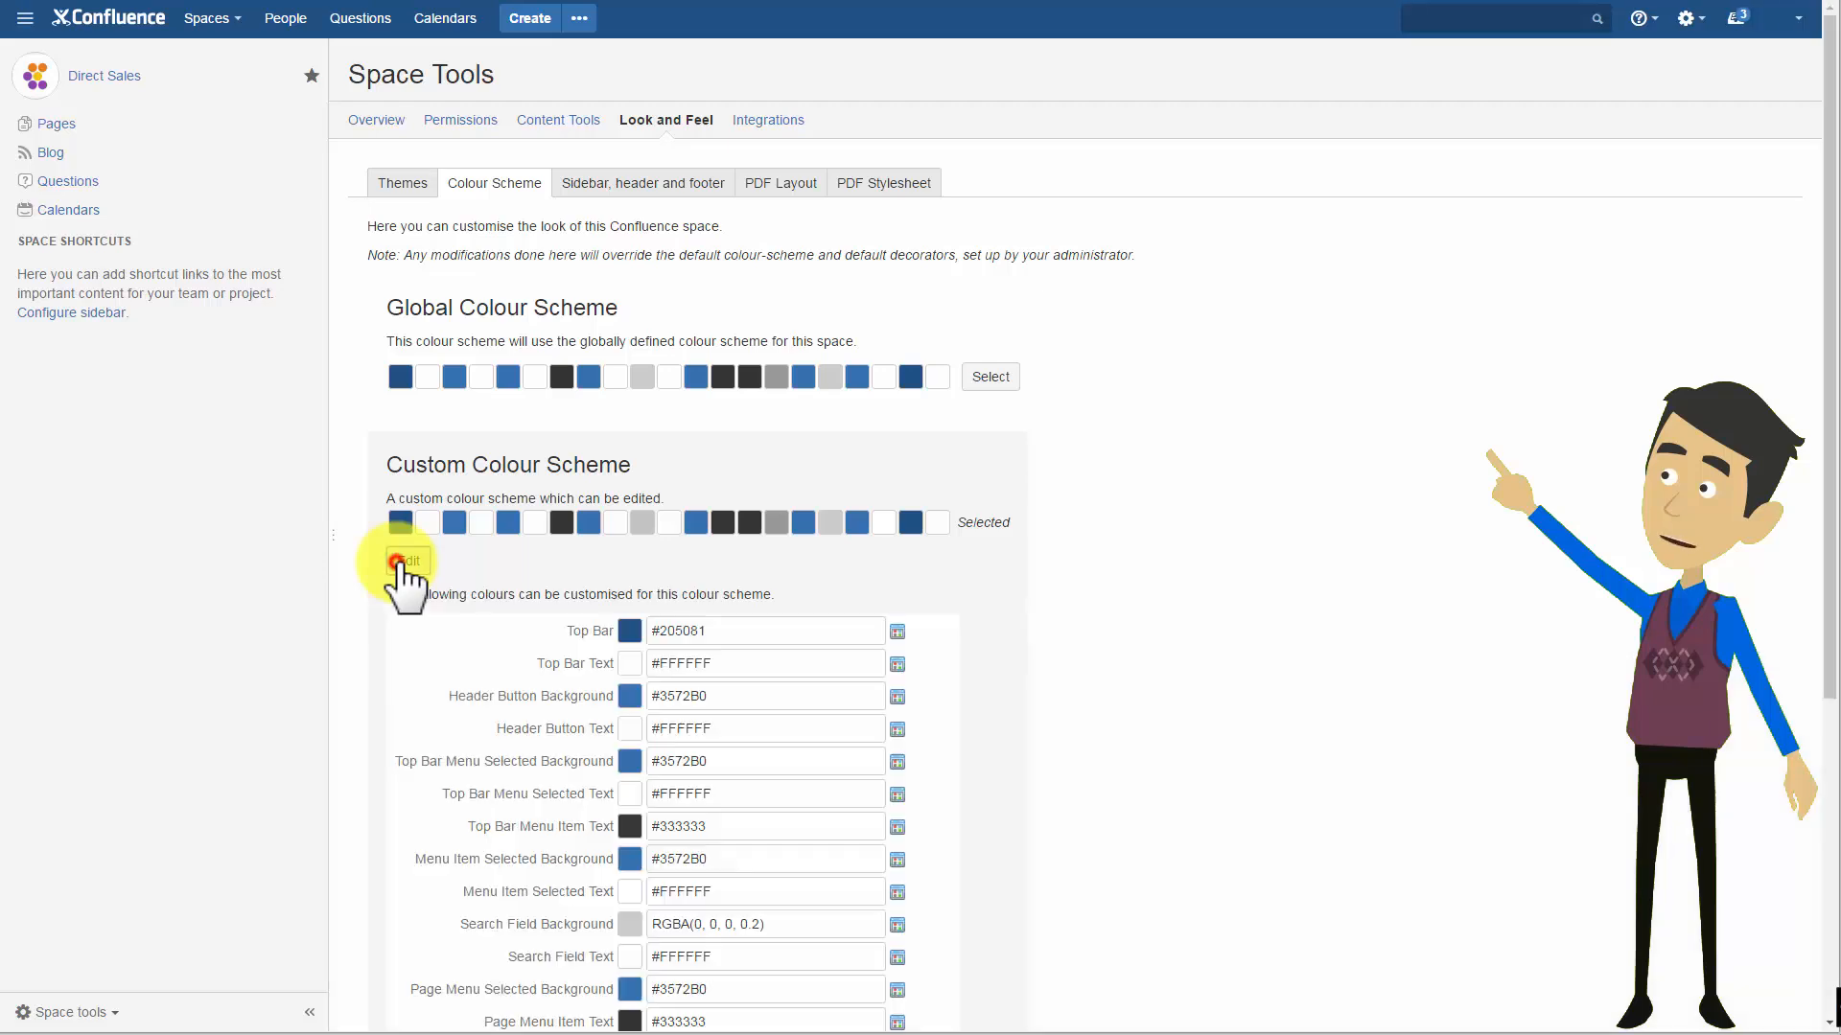
pyautogui.click(897, 632)
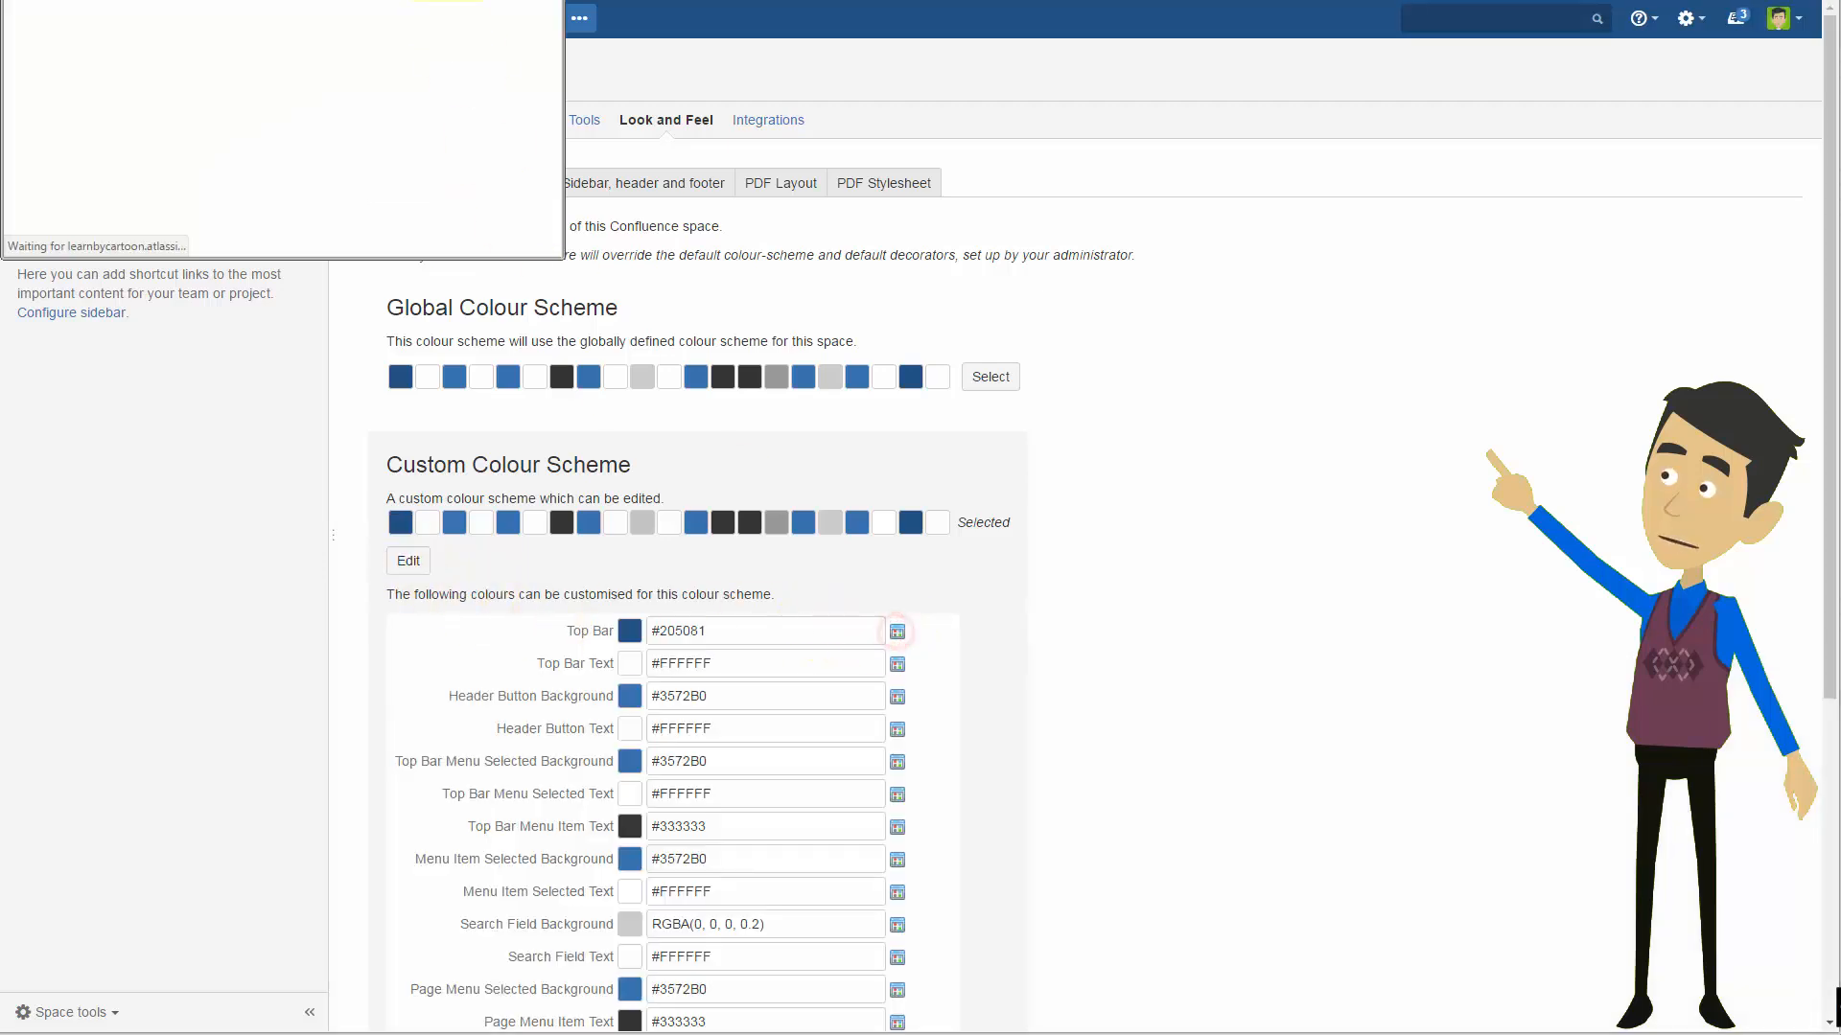
pyautogui.click(117, 335)
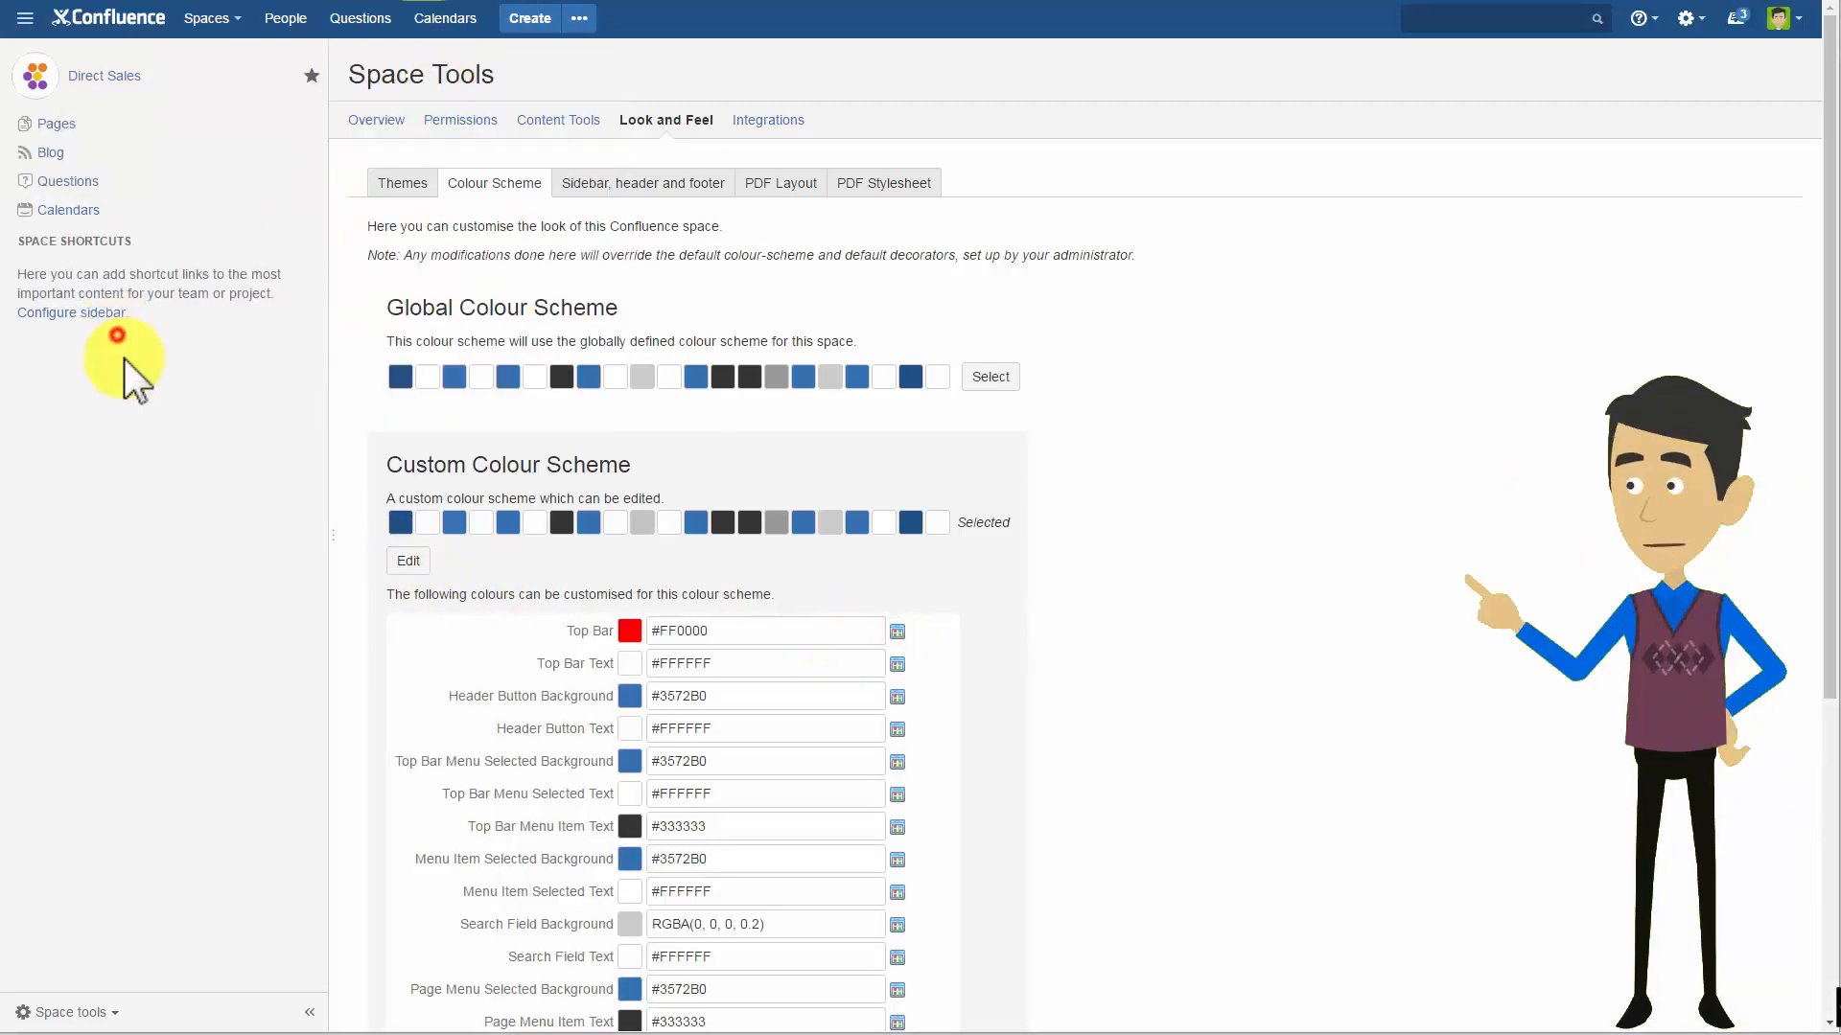
pyautogui.scroll(-4, 974, 666)
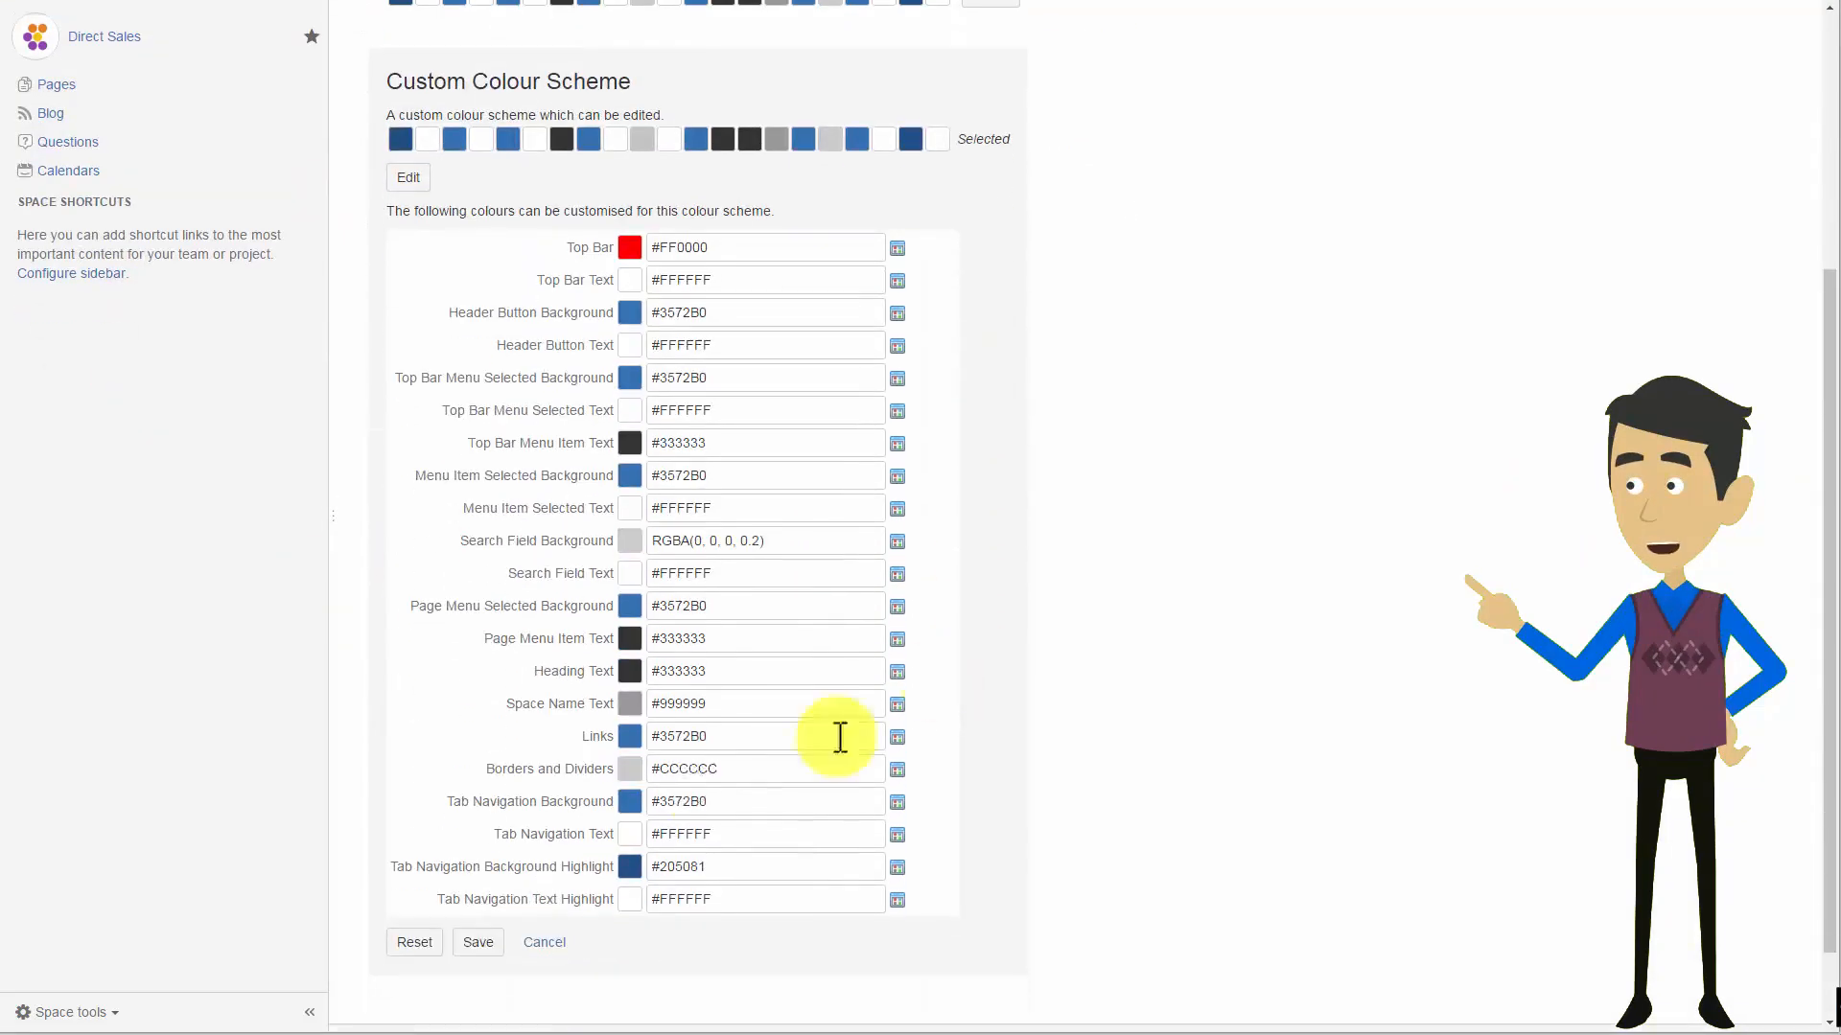
pyautogui.click(478, 942)
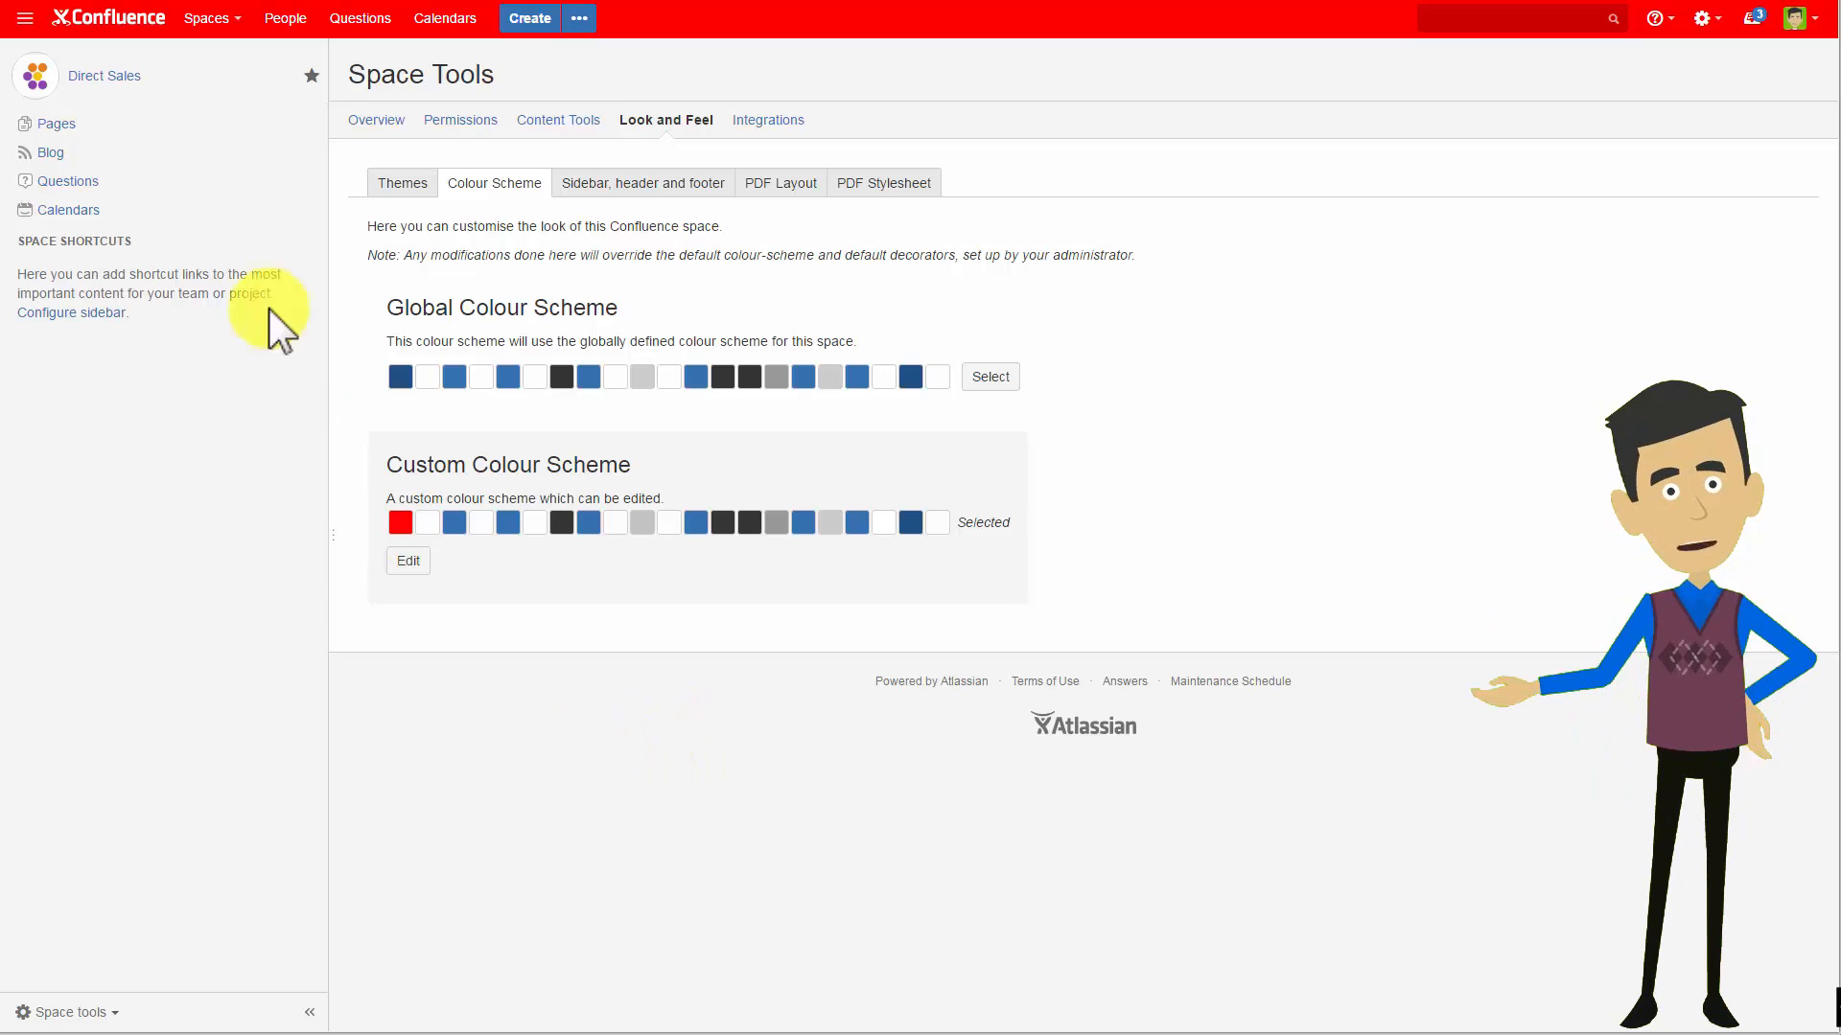
# Open the sidebar configuration from the space home page and save the space details dialog with its Tm avatar.
pyautogui.click(88, 73)
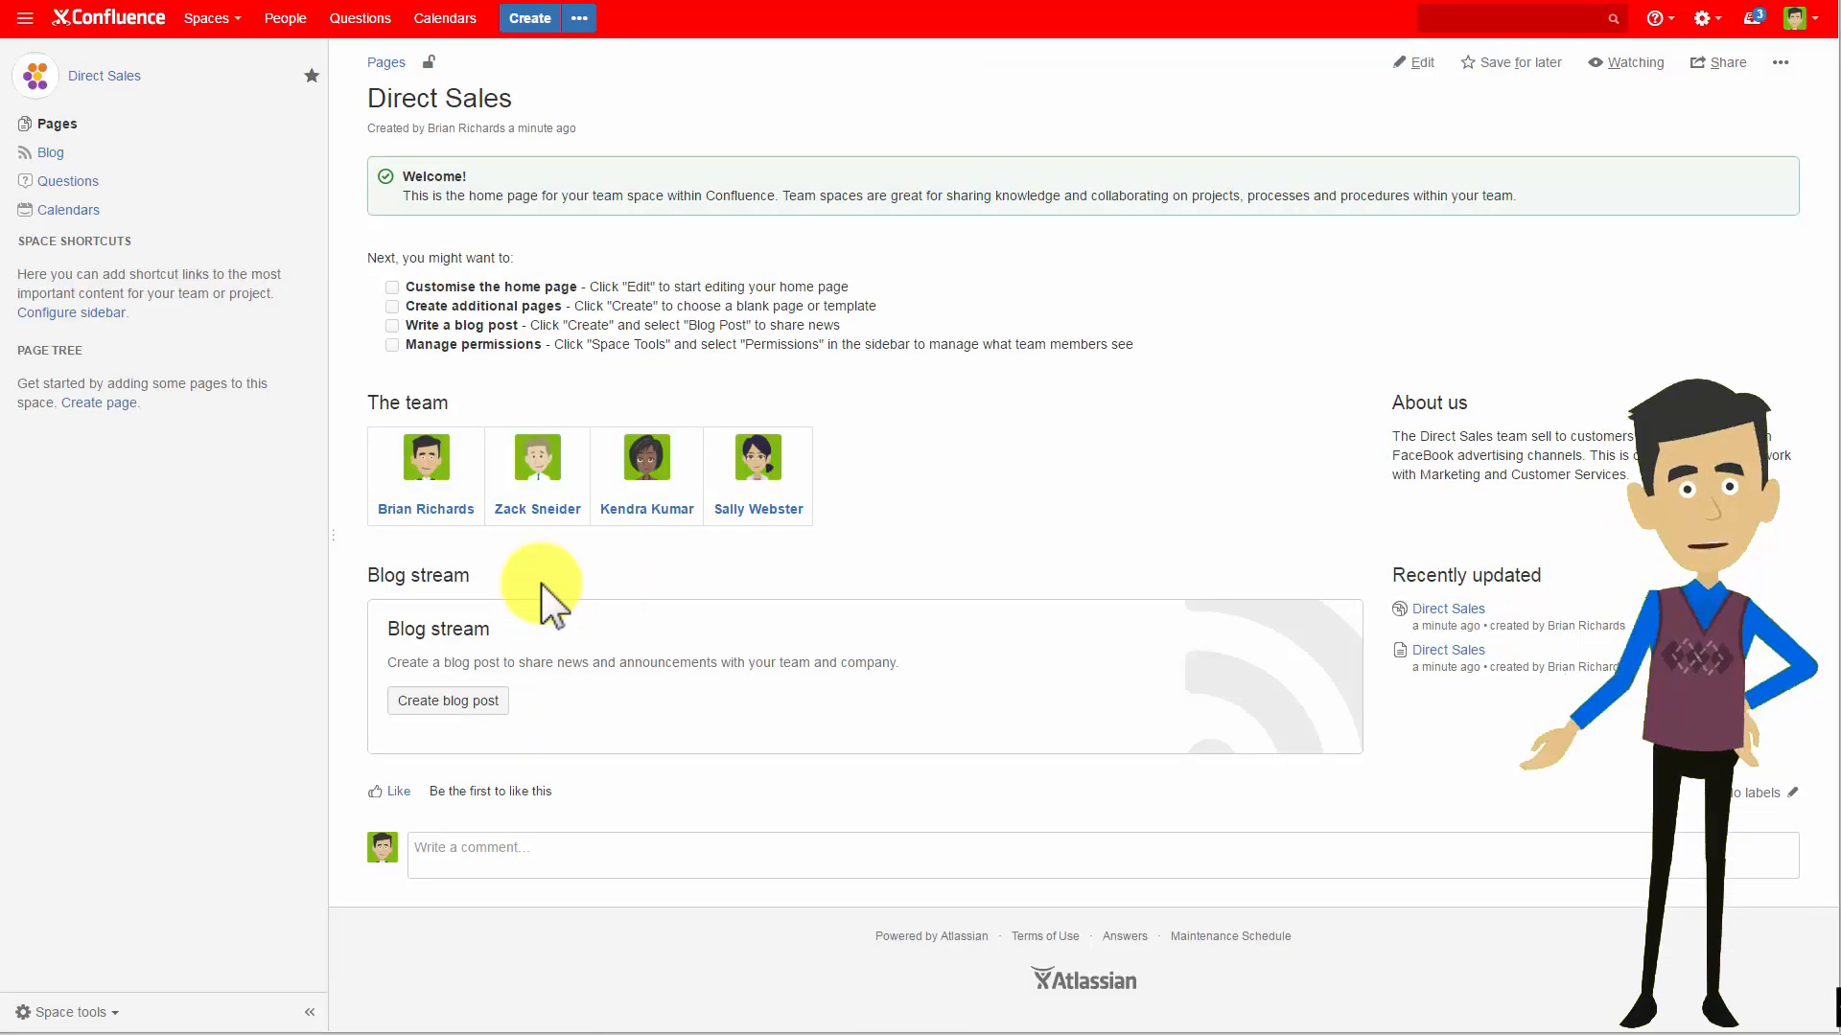
pyautogui.click(117, 1014)
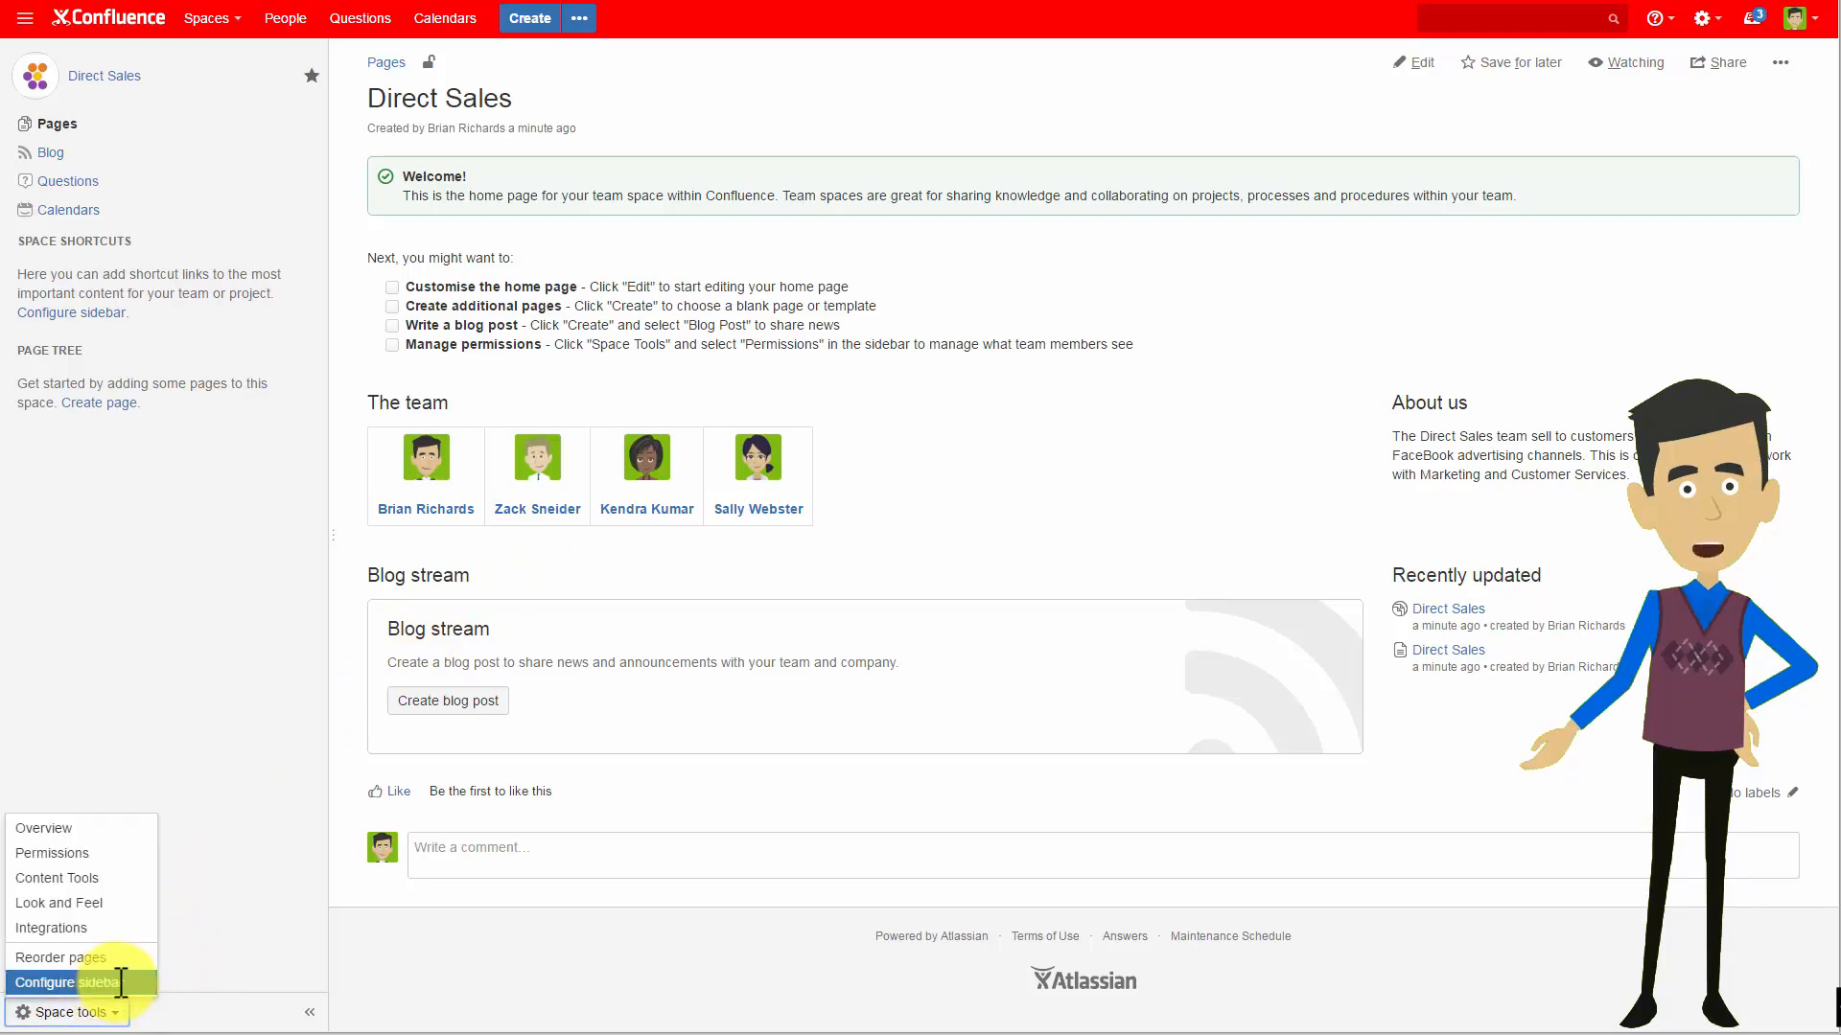
pyautogui.click(136, 983)
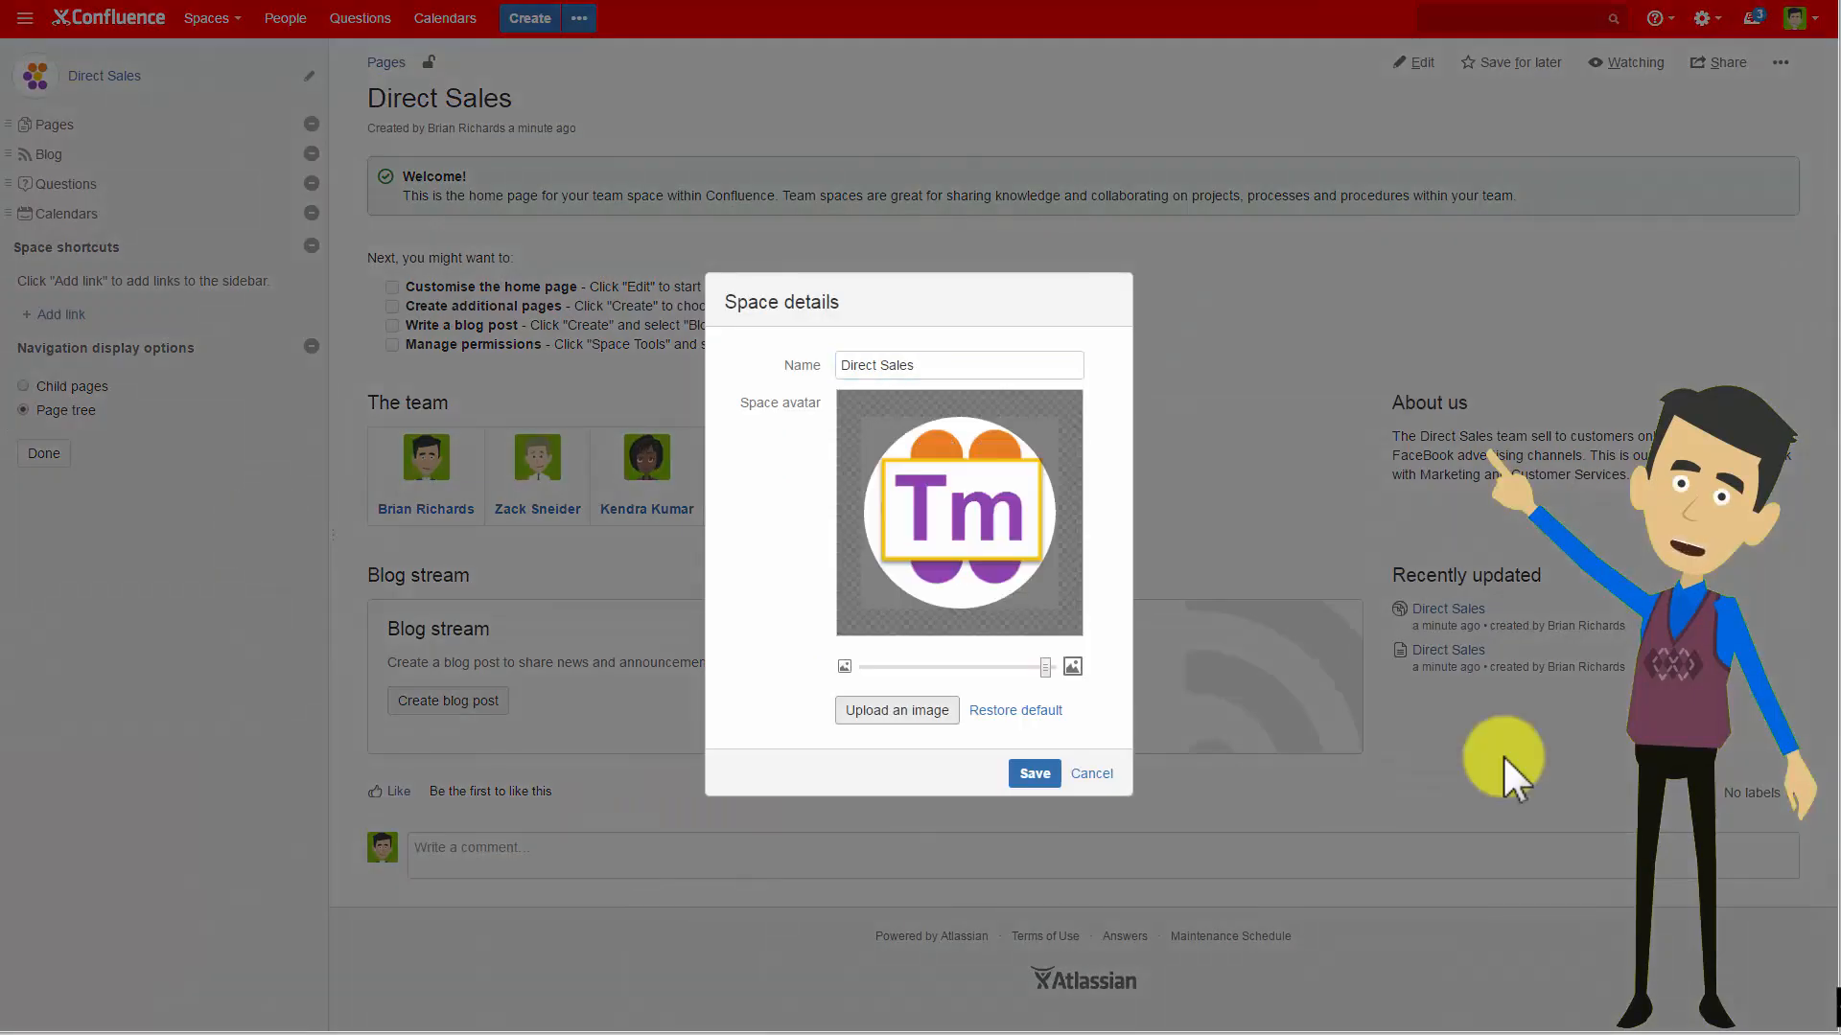
pyautogui.click(1028, 779)
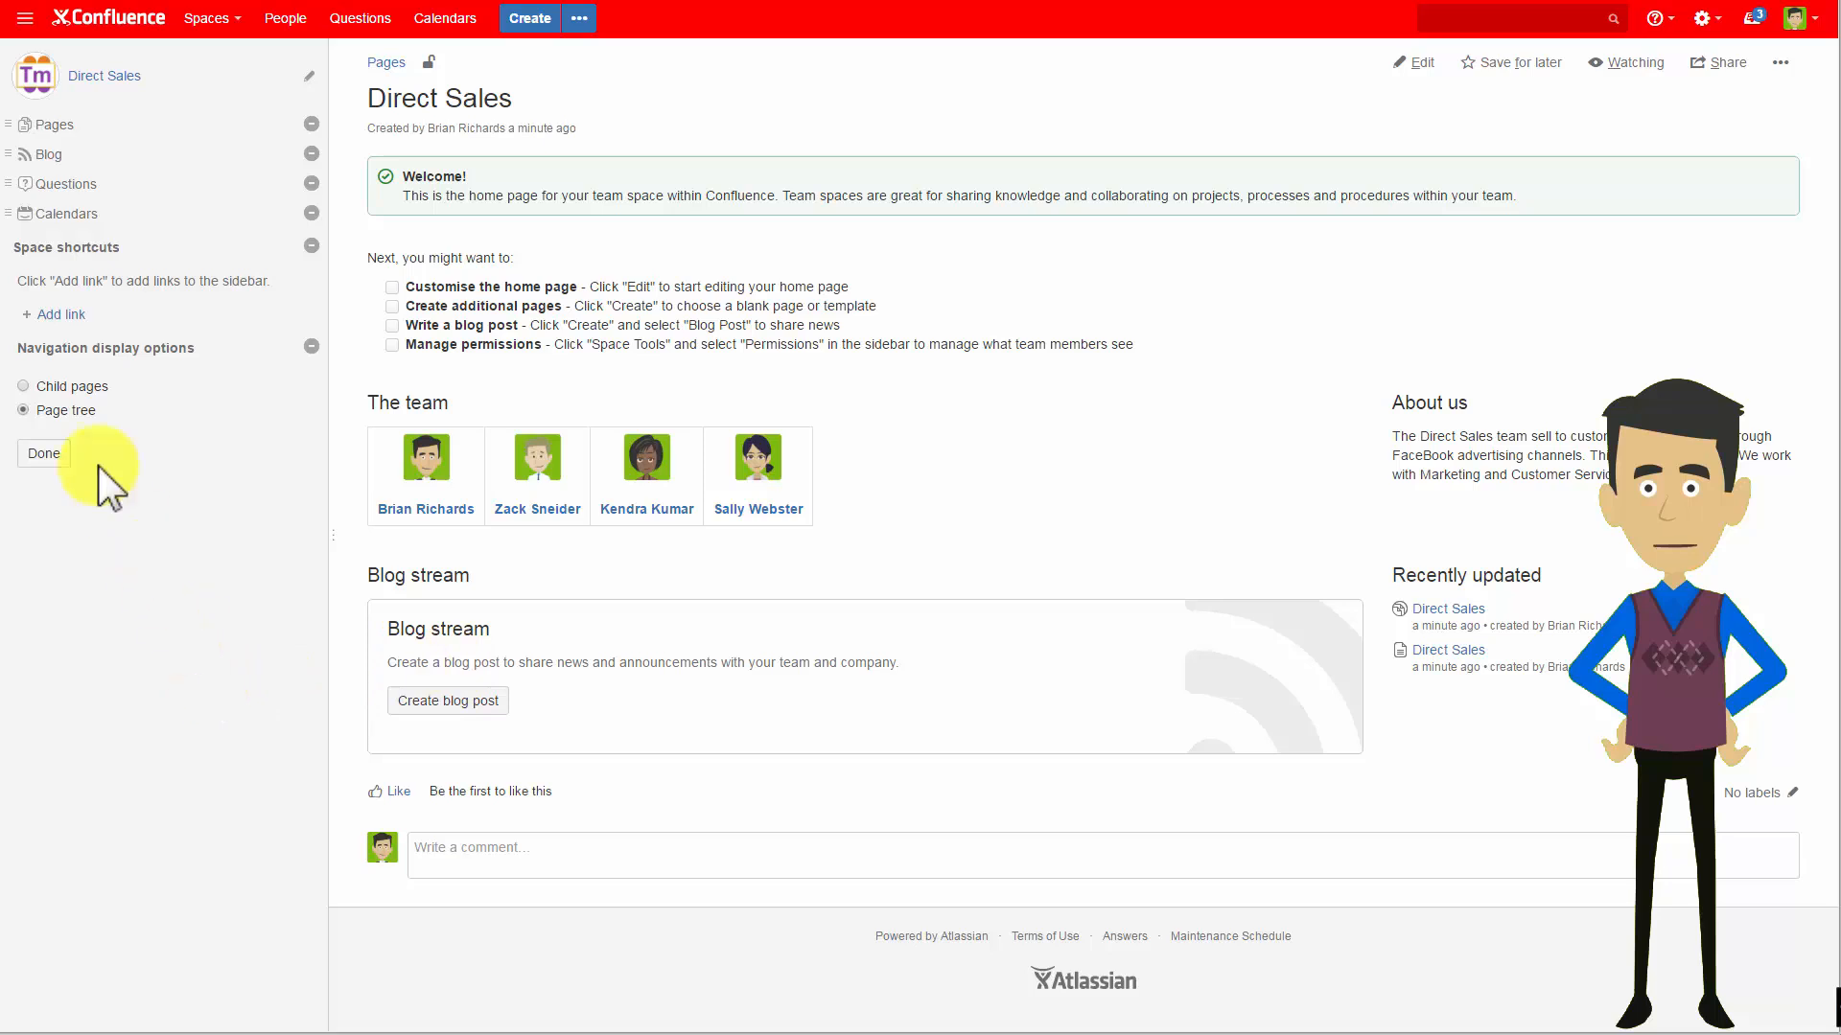
# Add a sidebar shortcut linking to the Marketing space.
pyautogui.click(59, 313)
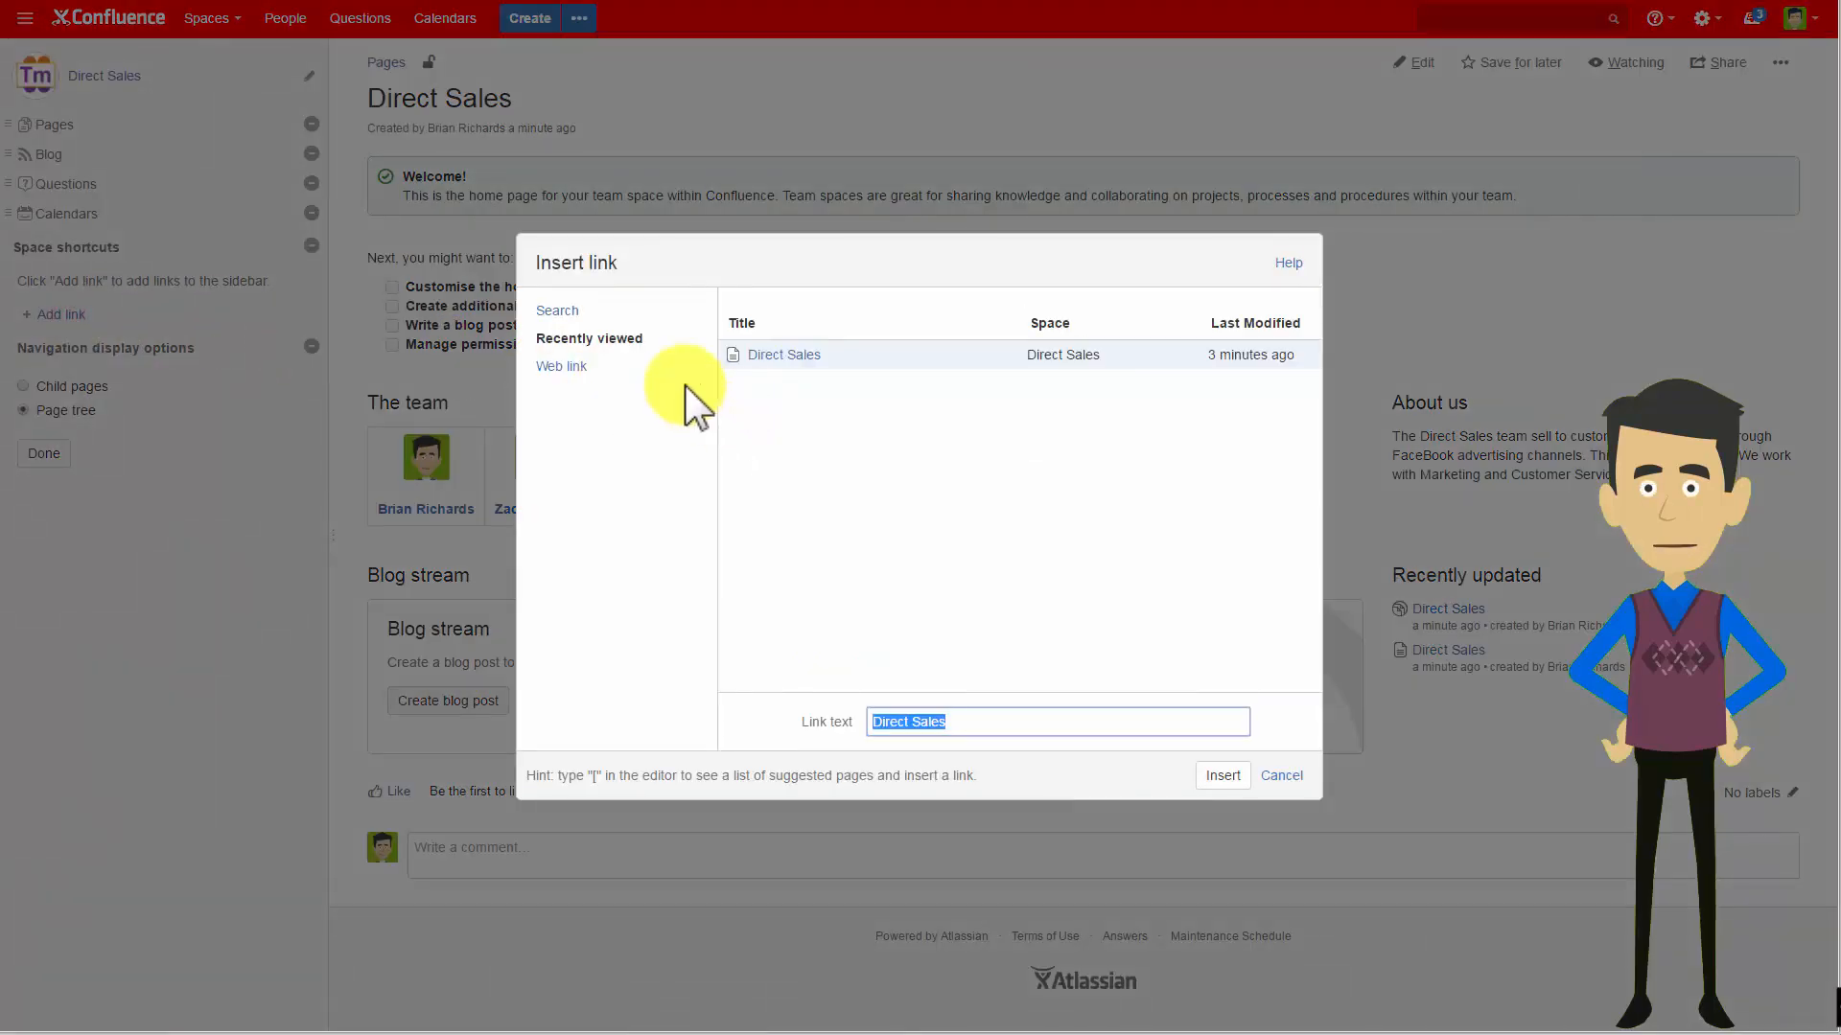
pyautogui.click(558, 312)
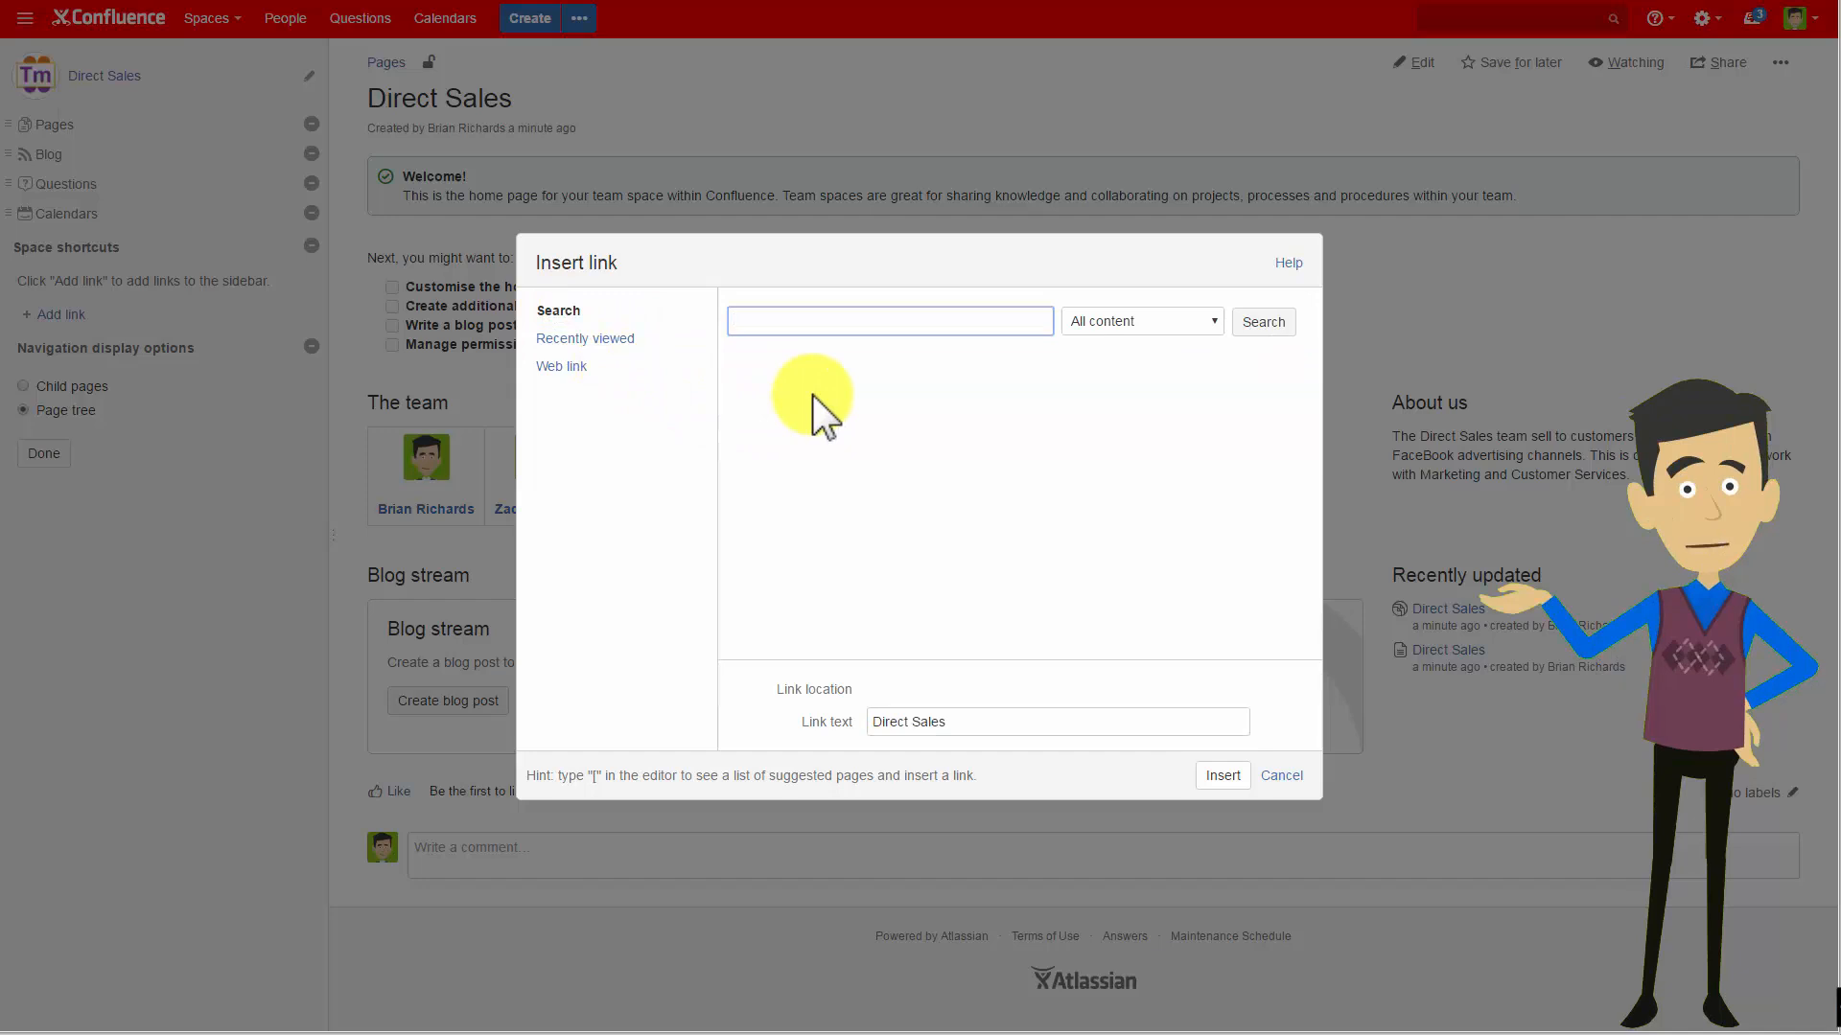
pyautogui.write('market')
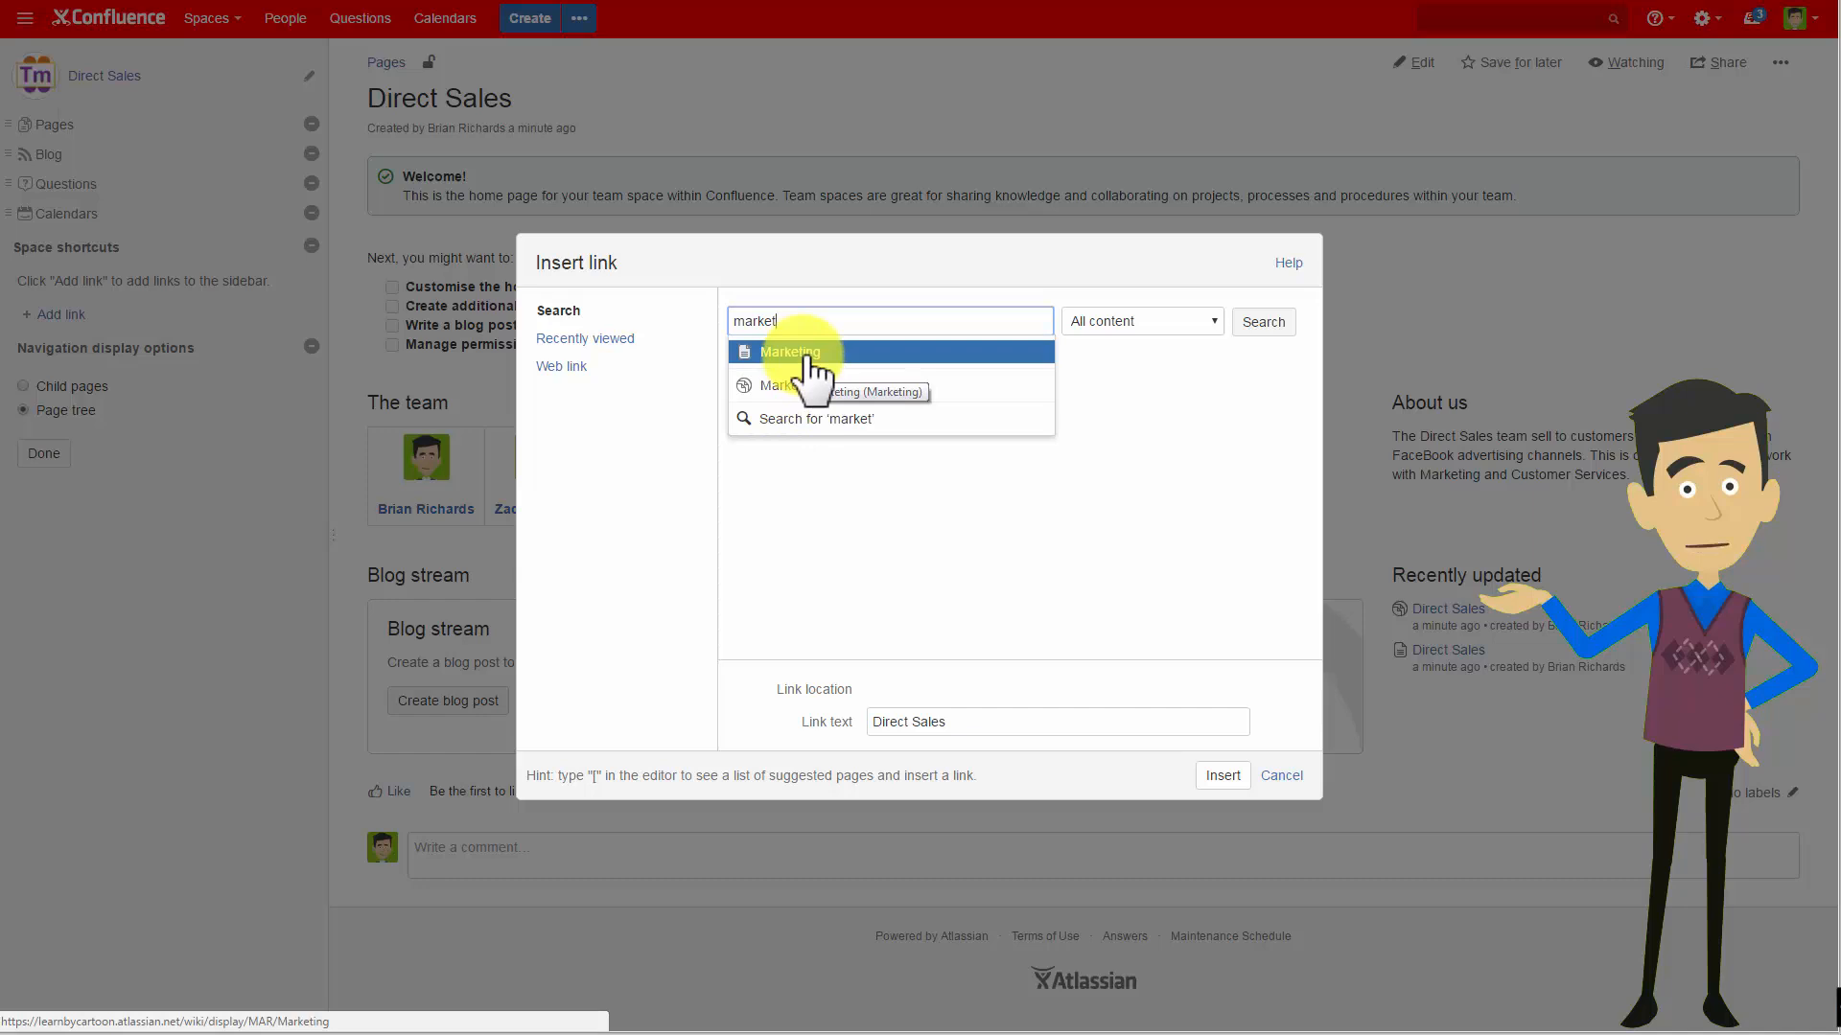
pyautogui.click(805, 388)
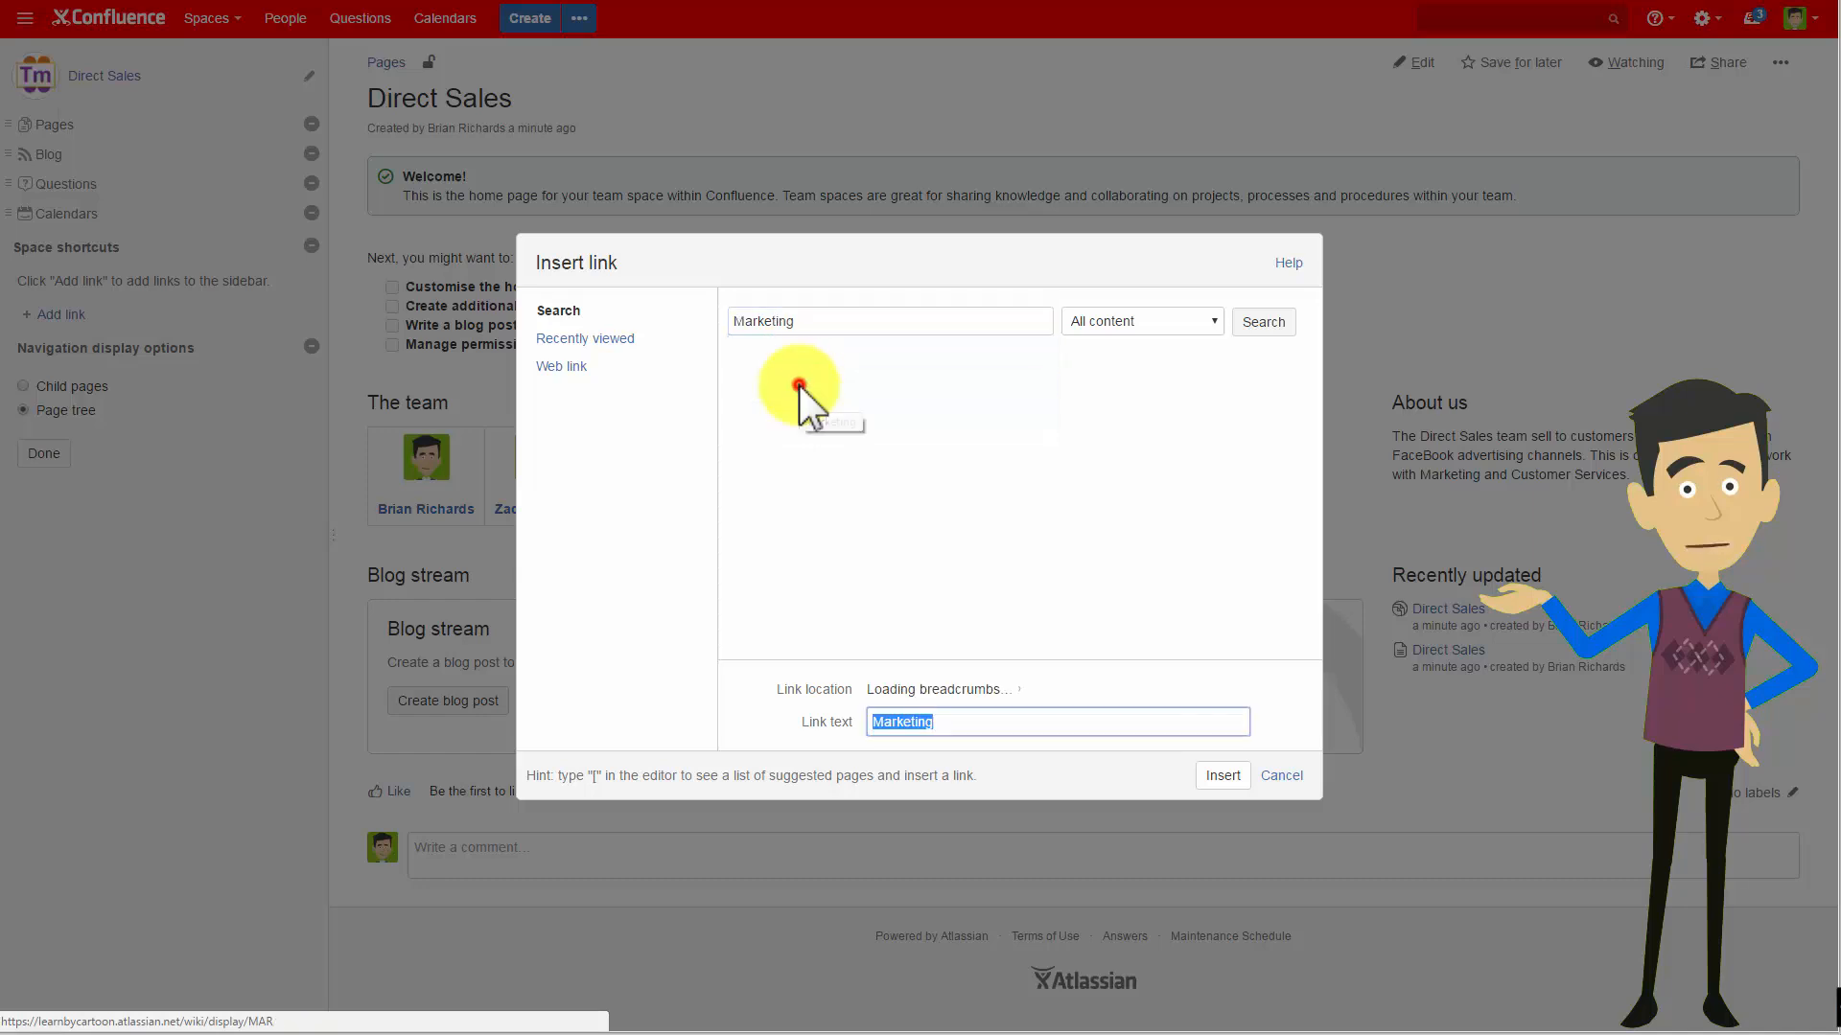
pyautogui.click(1220, 775)
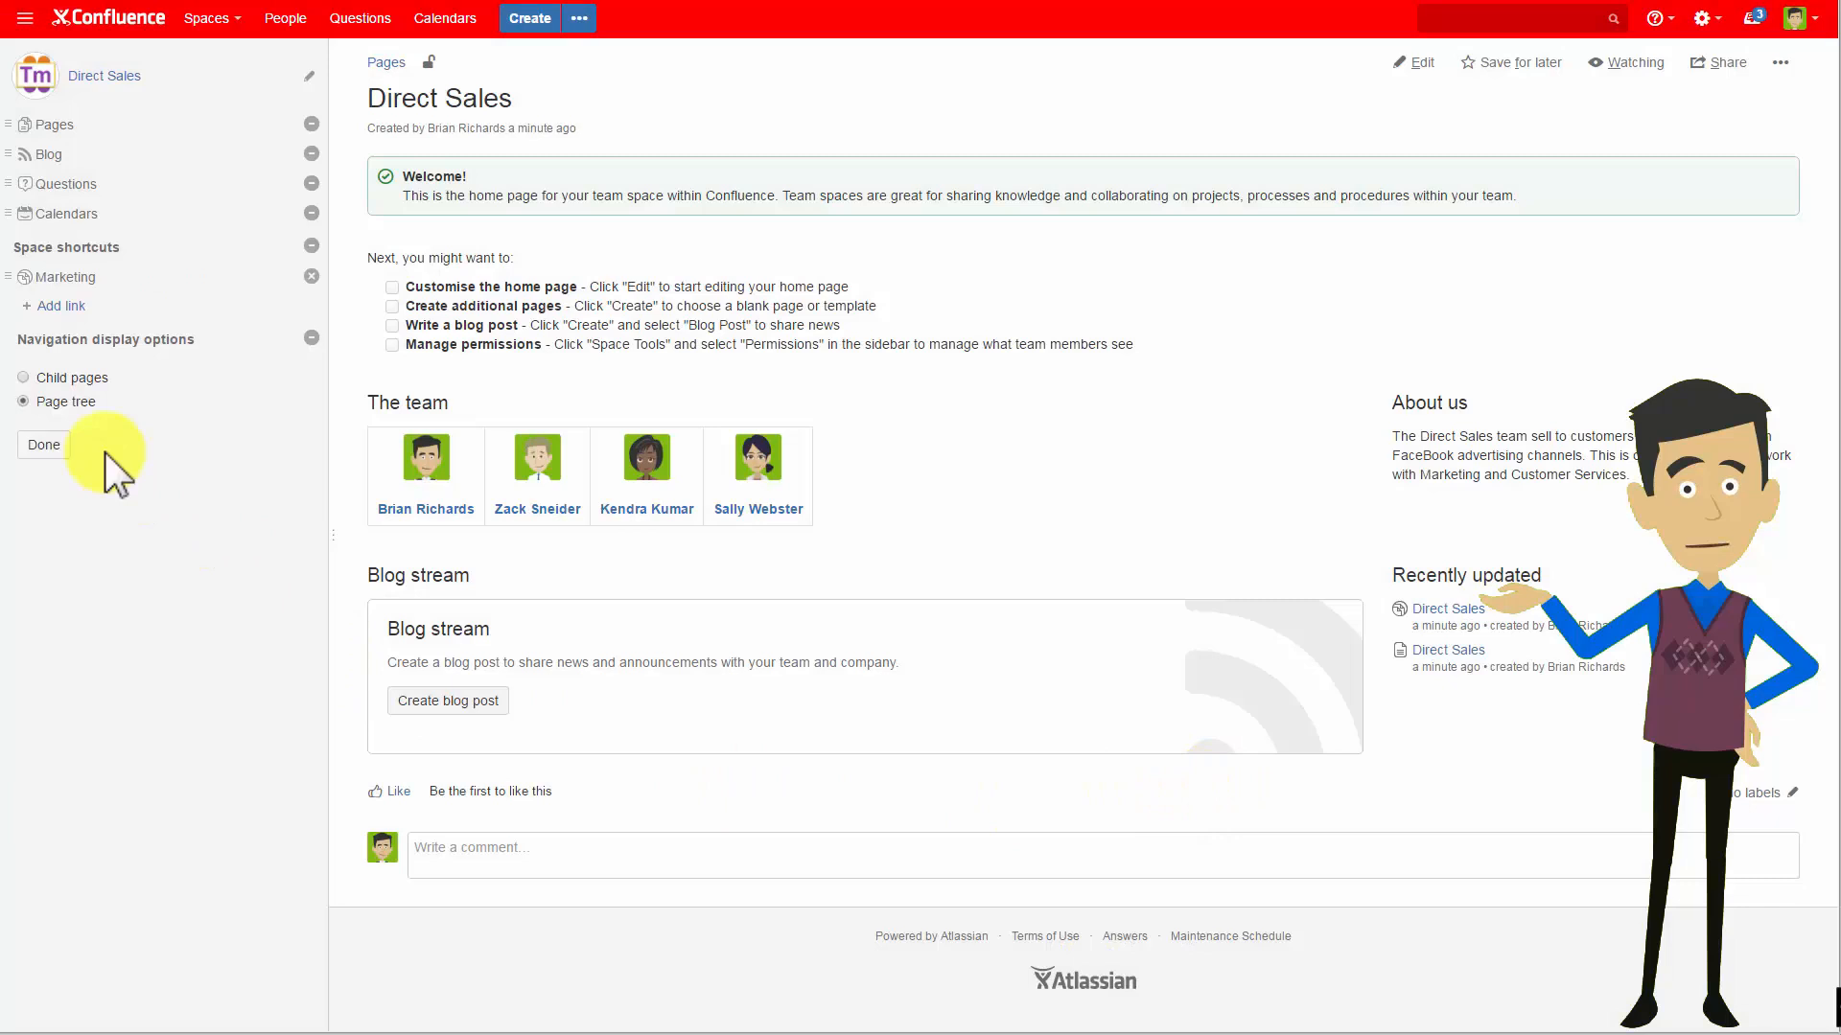
# Add a sidebar shortcut linking to the Customer Service space.
pyautogui.click(52, 306)
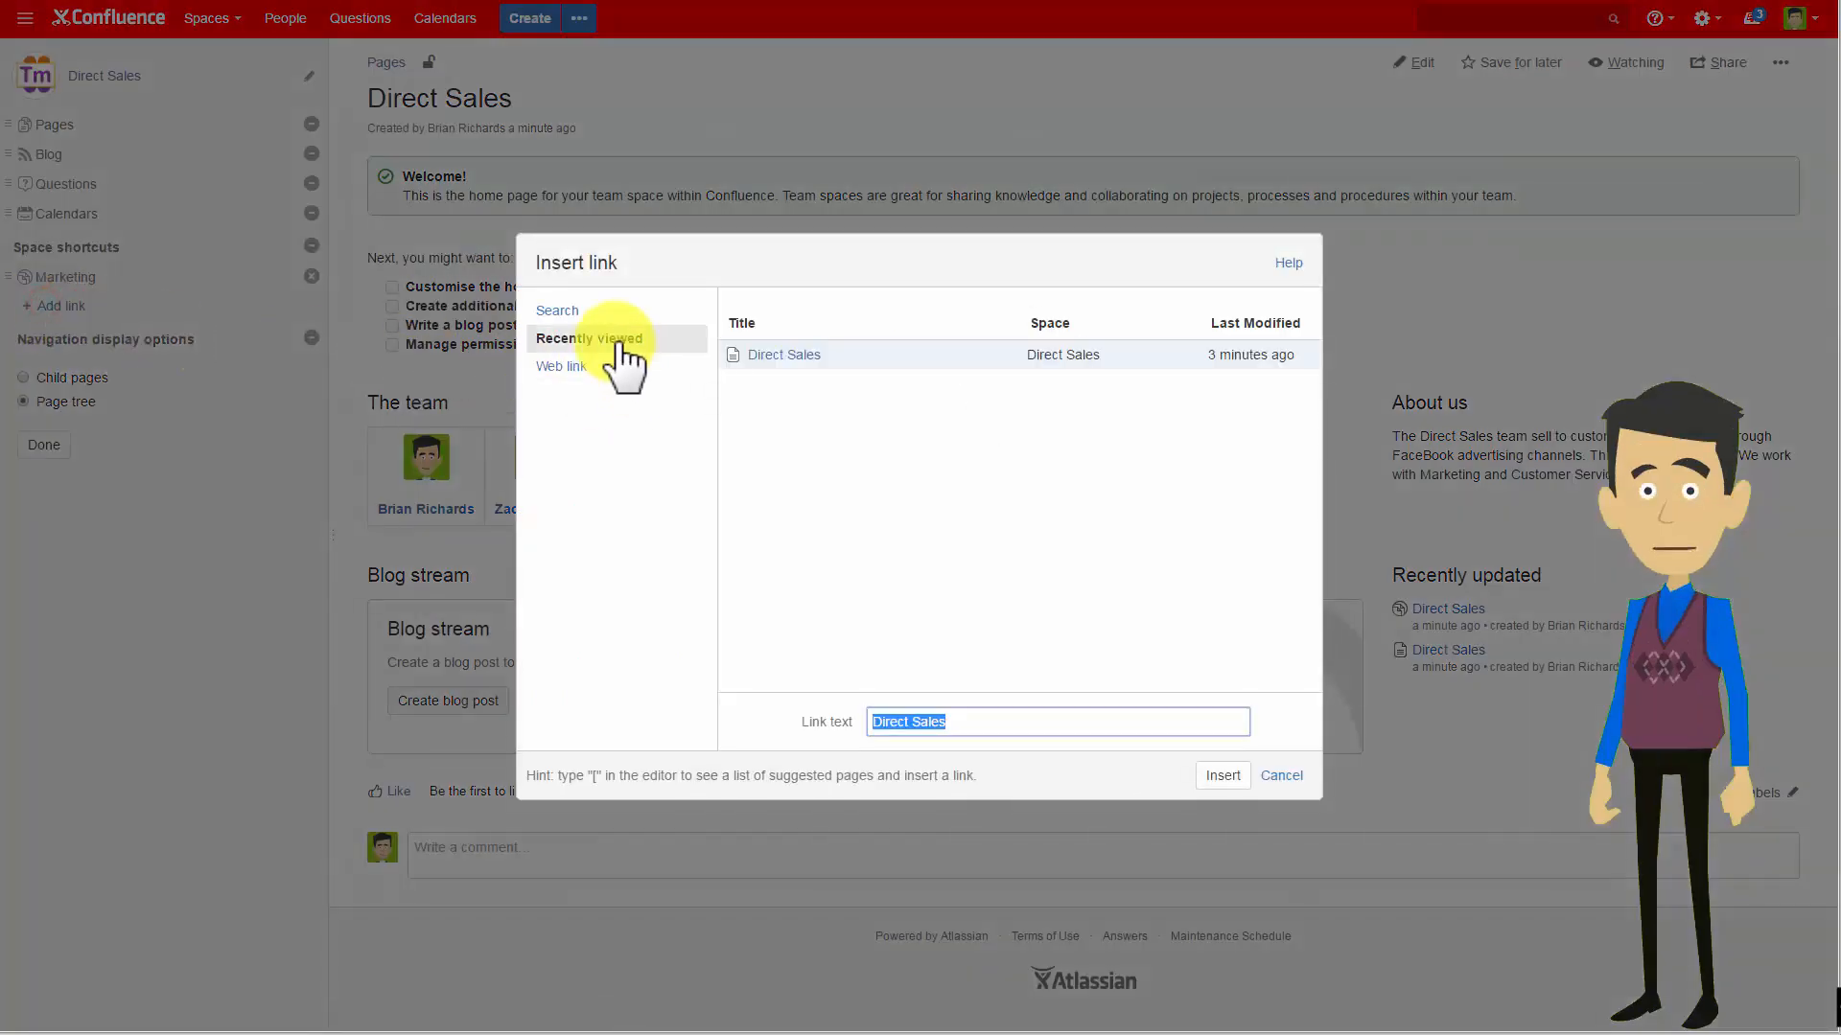
pyautogui.click(585, 310)
pyautogui.write('cu')
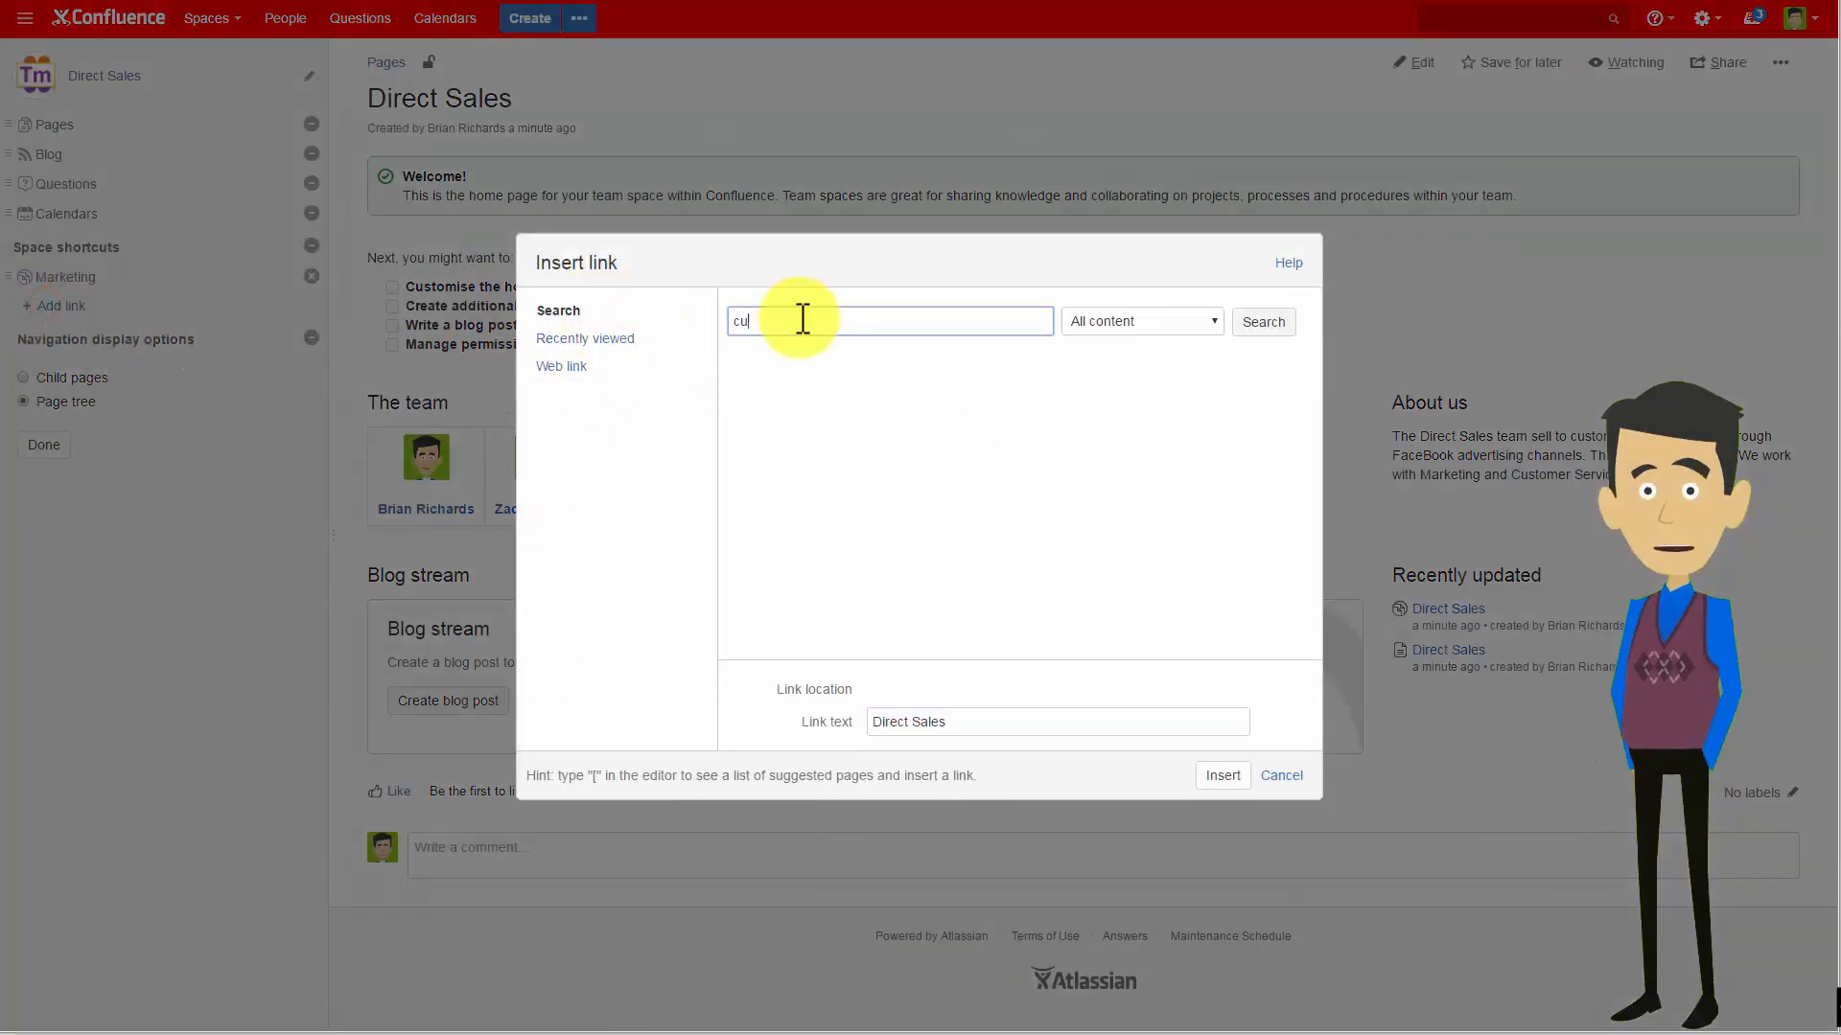
pyautogui.write('stomer')
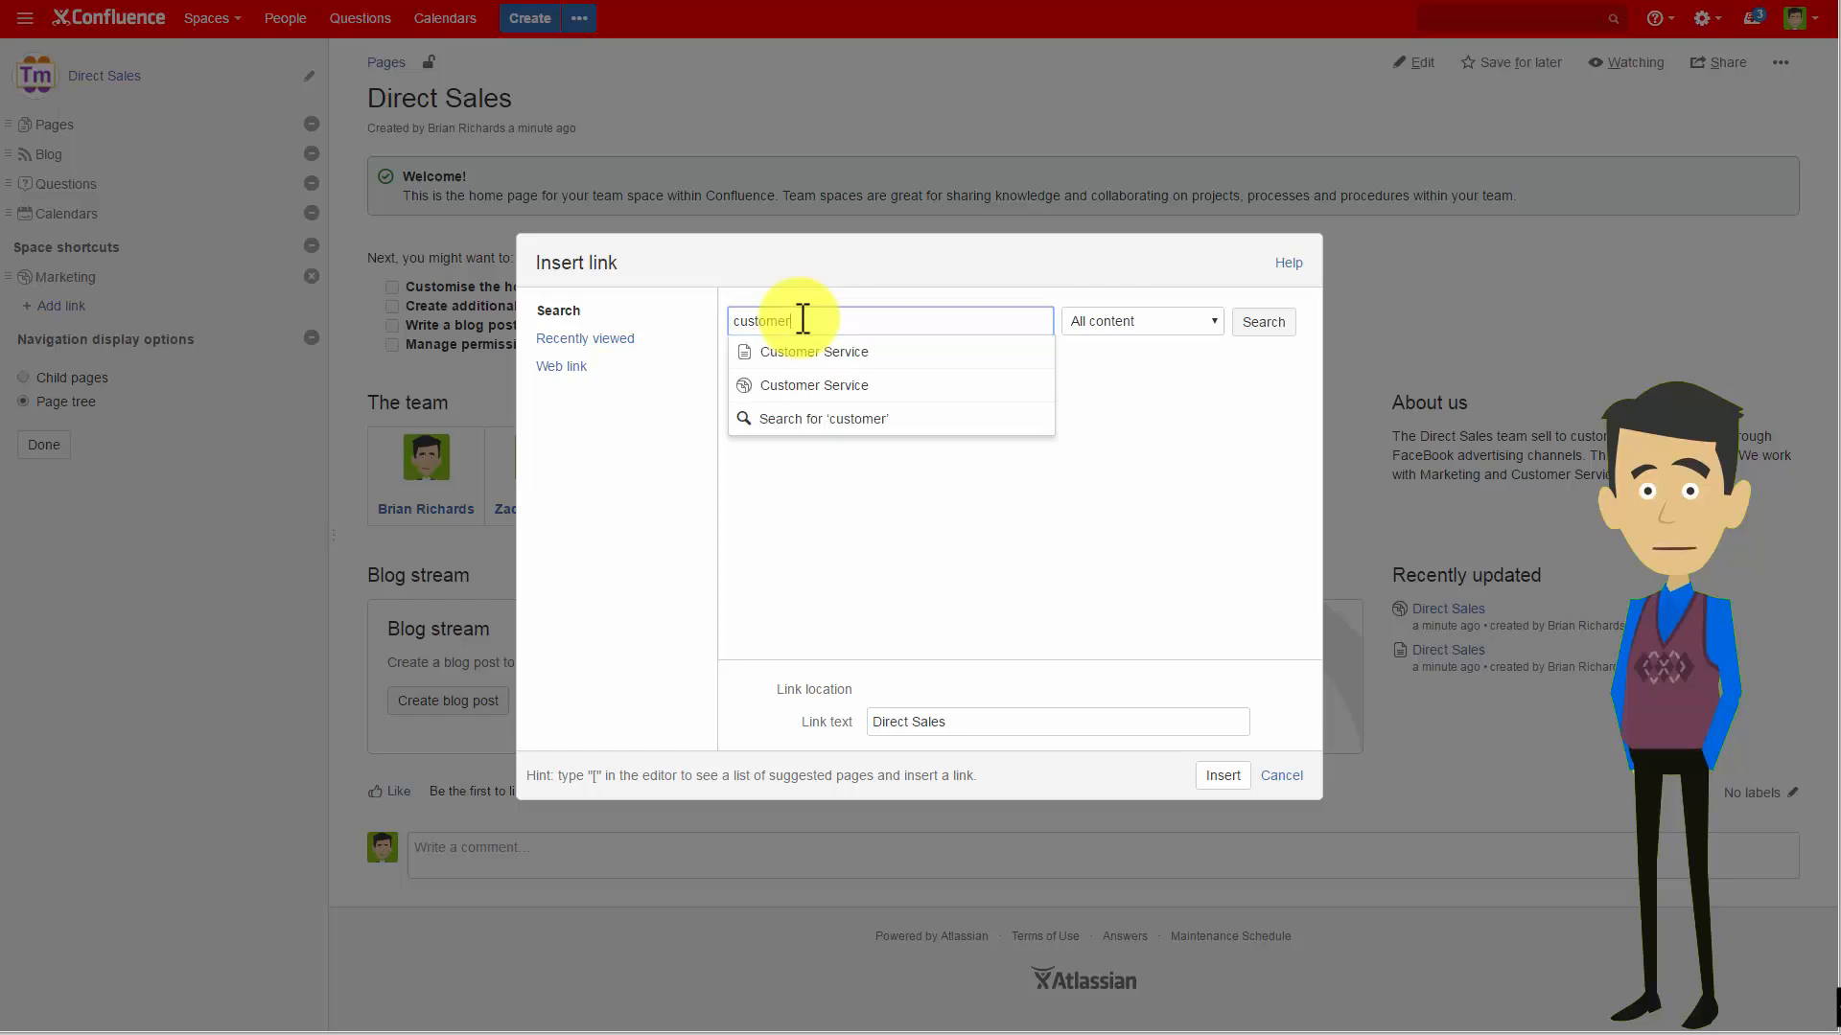
pyautogui.click(882, 385)
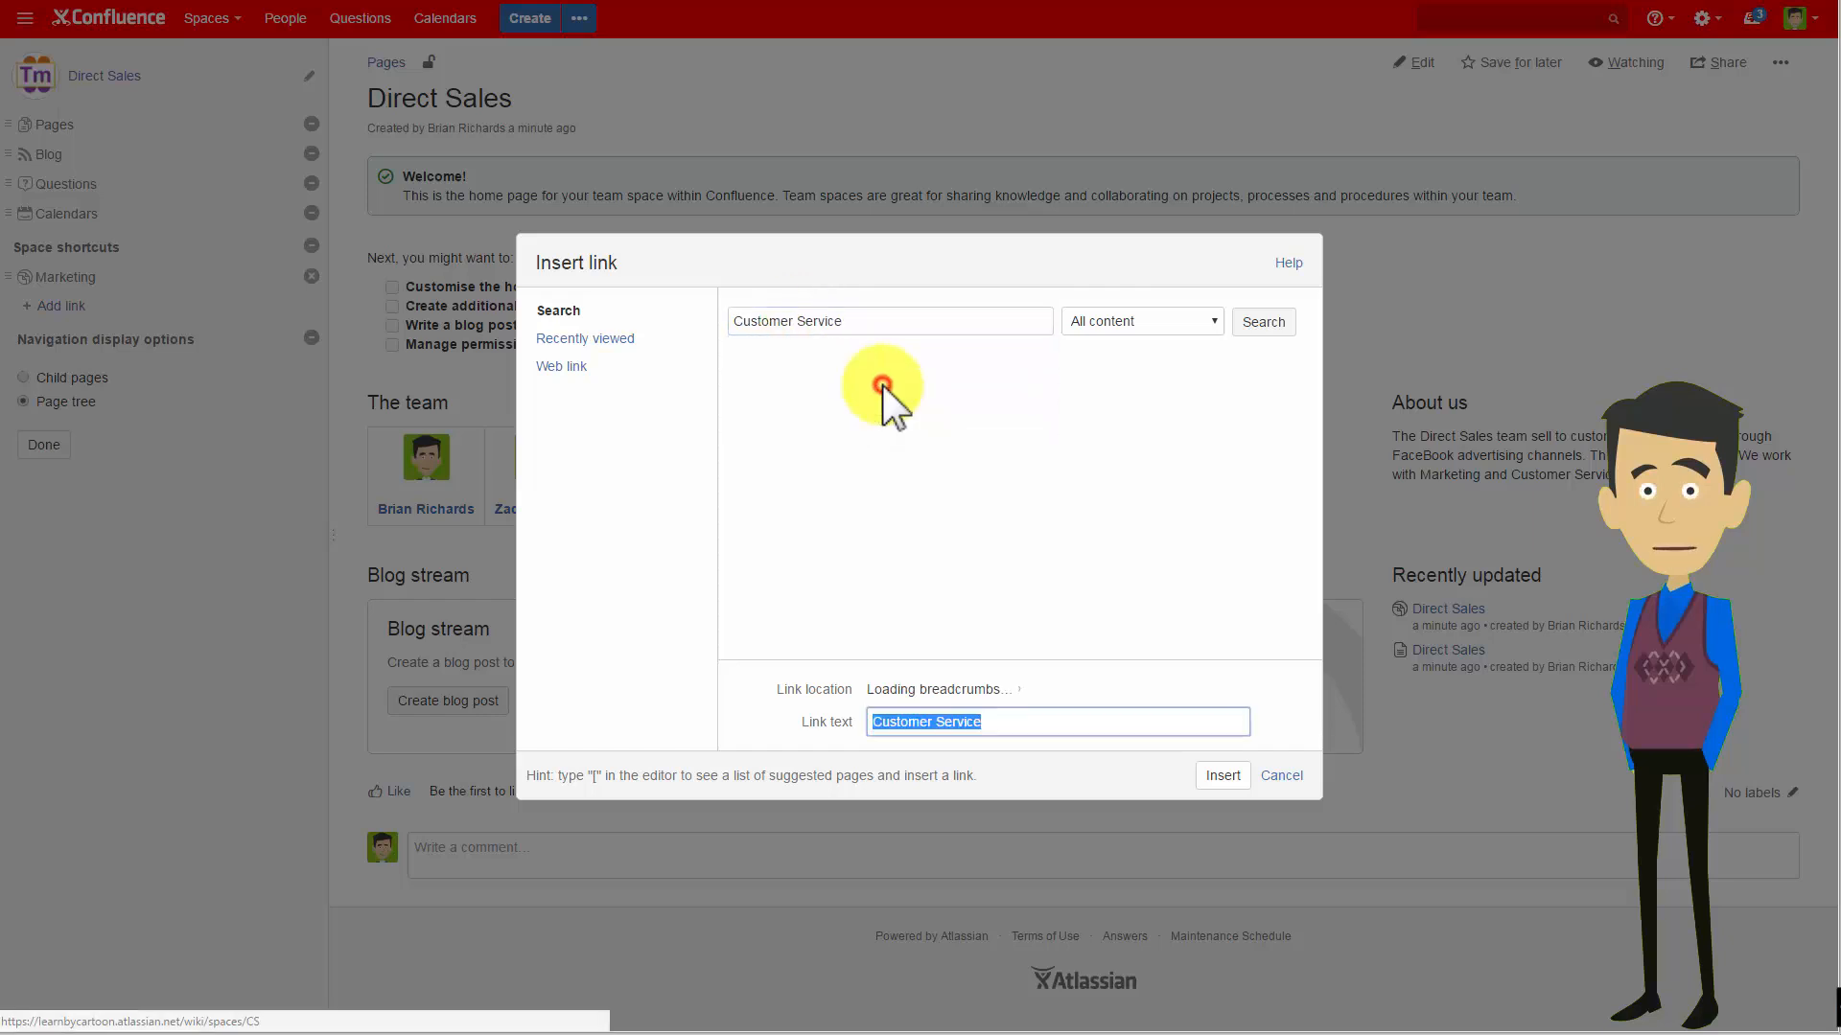
pyautogui.click(1223, 777)
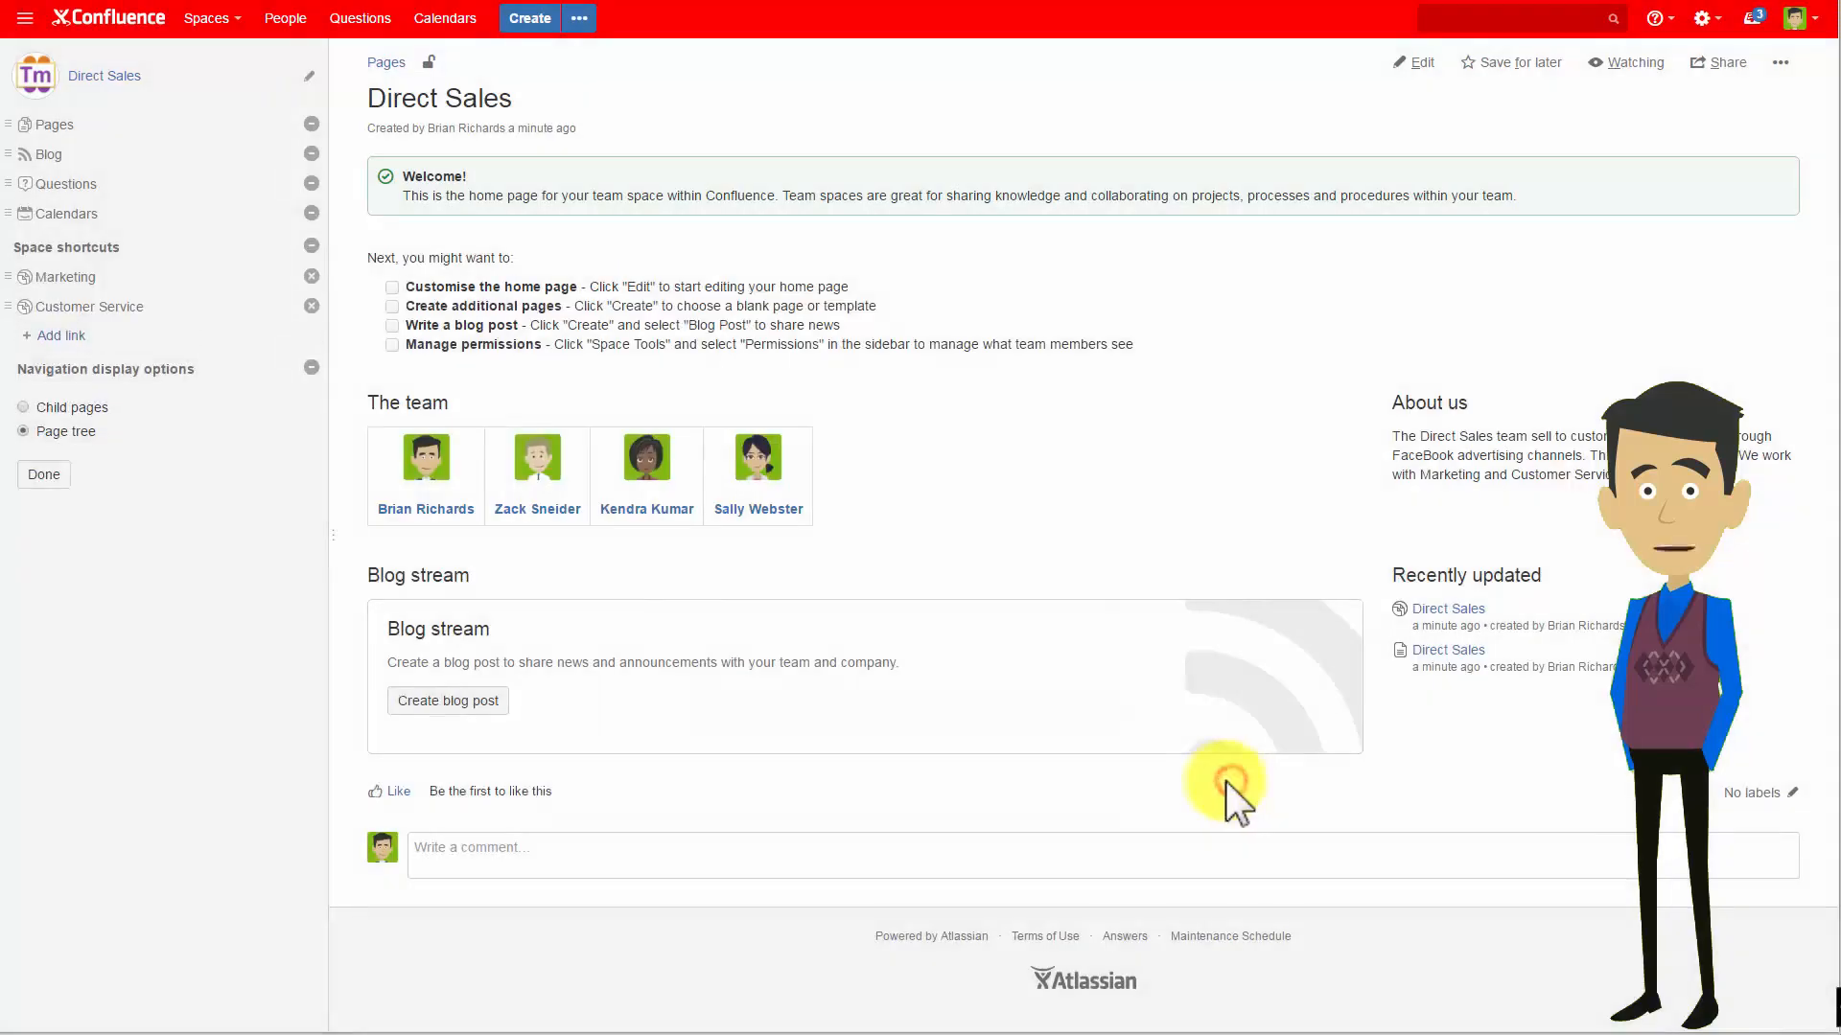
pyautogui.click(60, 336)
pyautogui.click(559, 366)
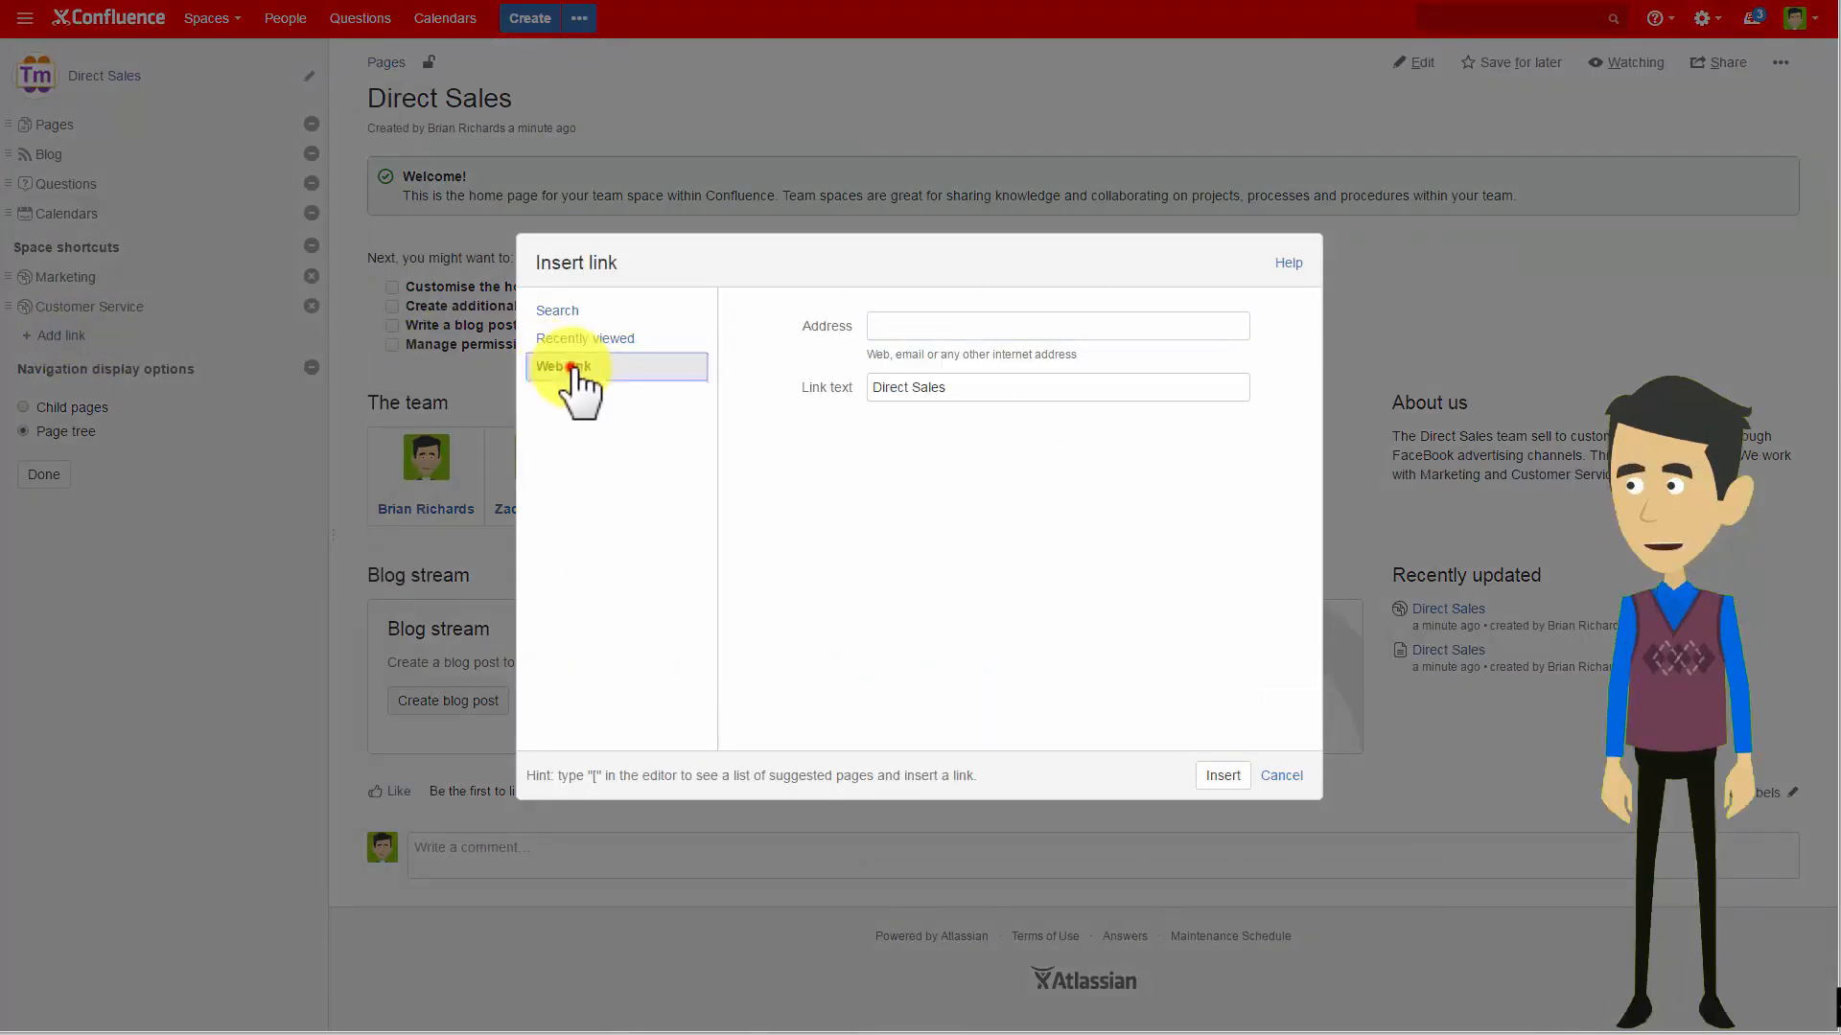
pyautogui.click(906, 327)
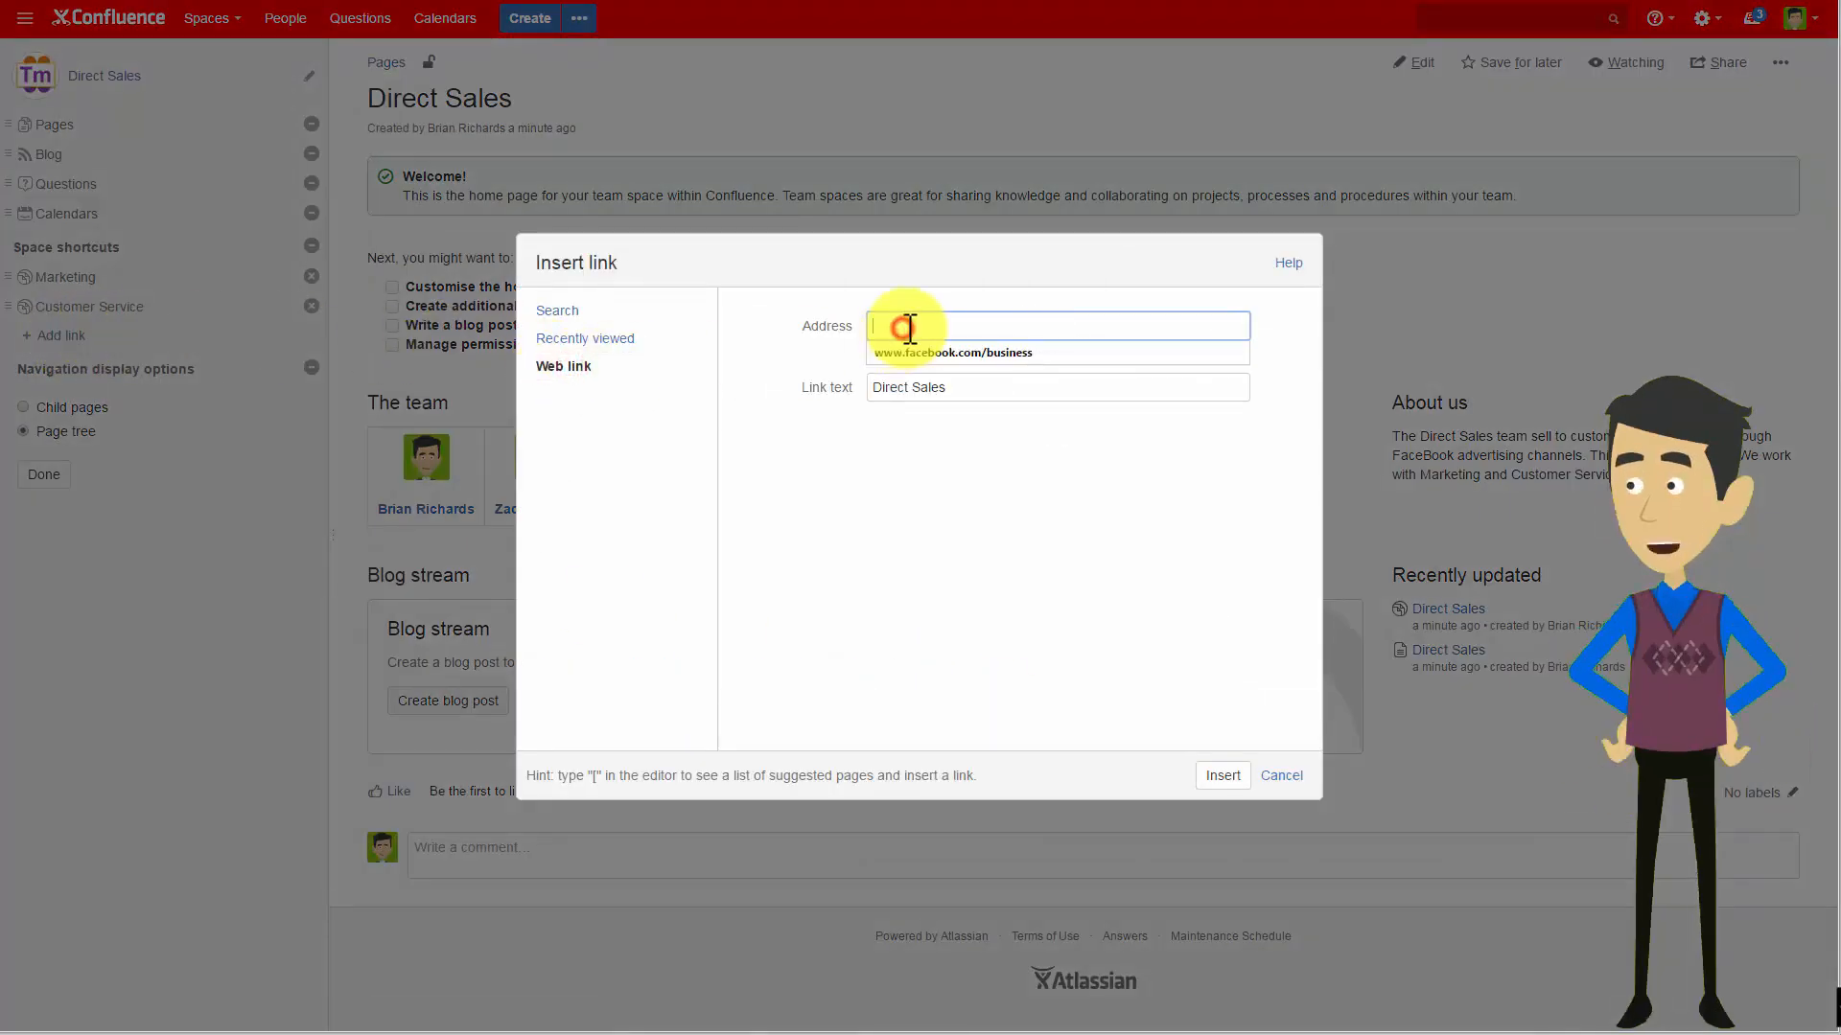
pyautogui.click(1030, 351)
pyautogui.moveTo(1034, 380); pyautogui.dragTo(896, 388)
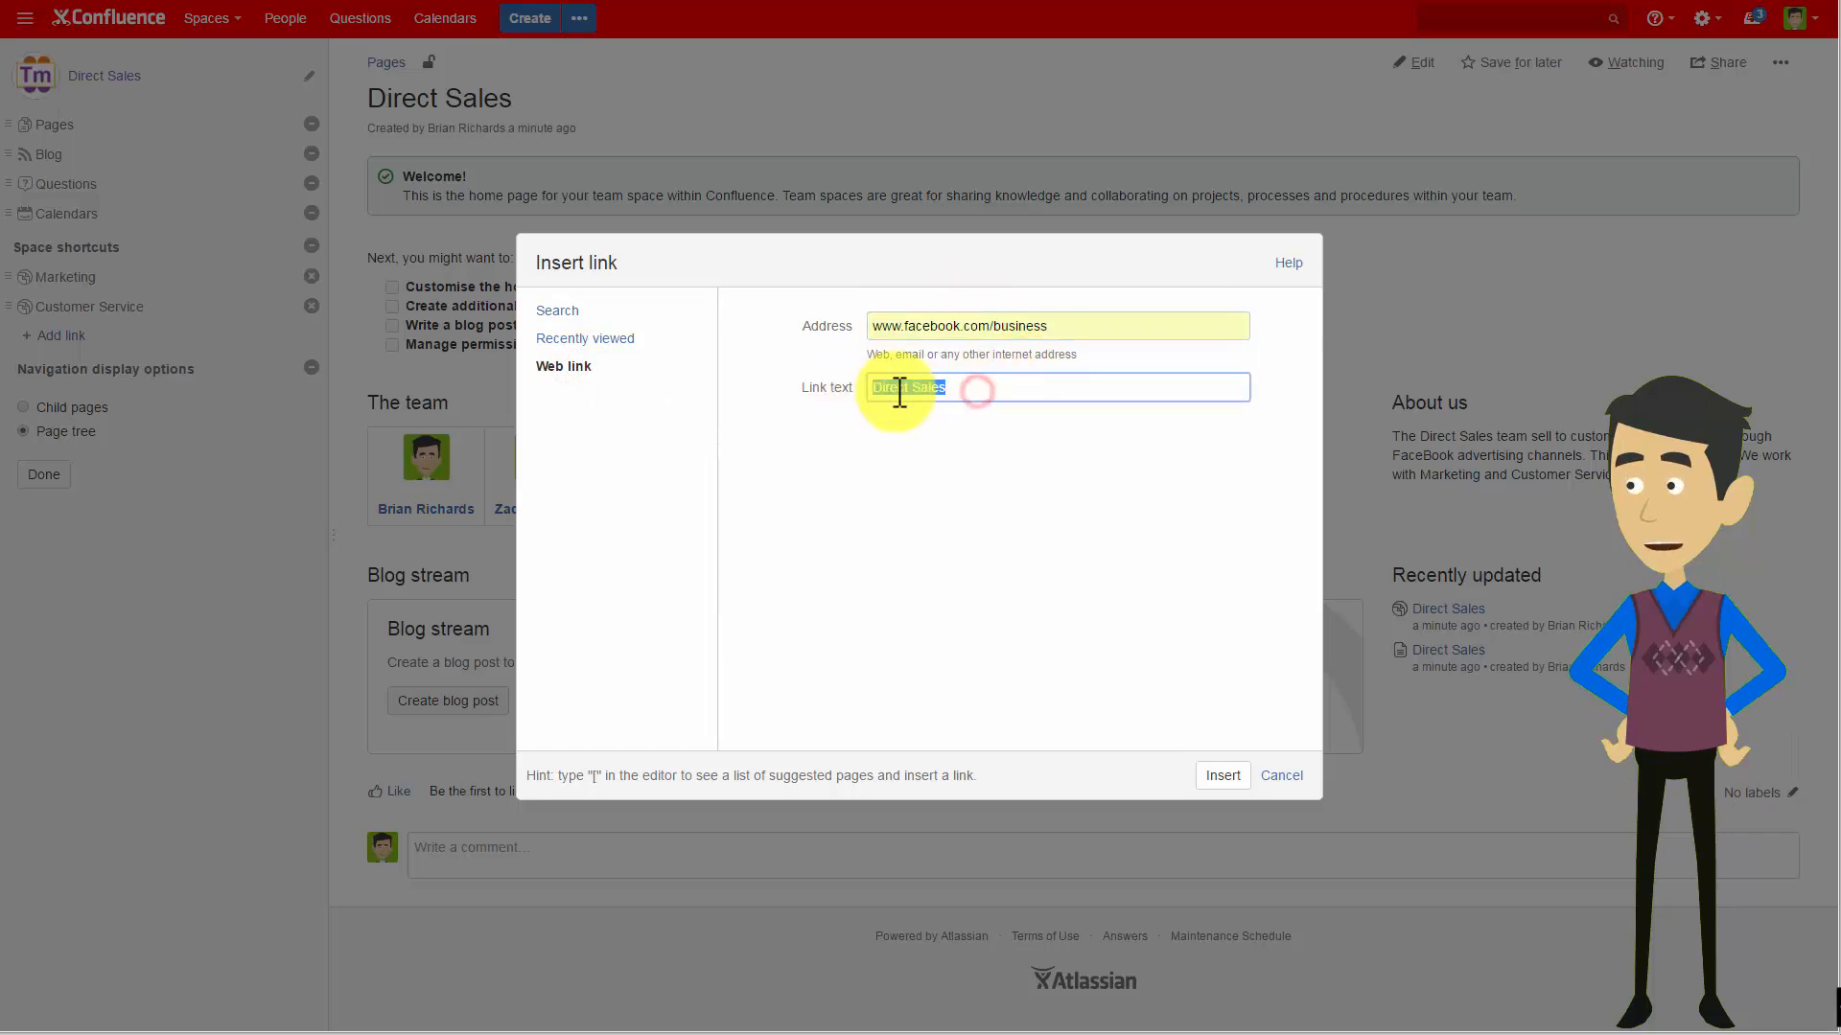
pyautogui.write('FaceBook Marketing Site')
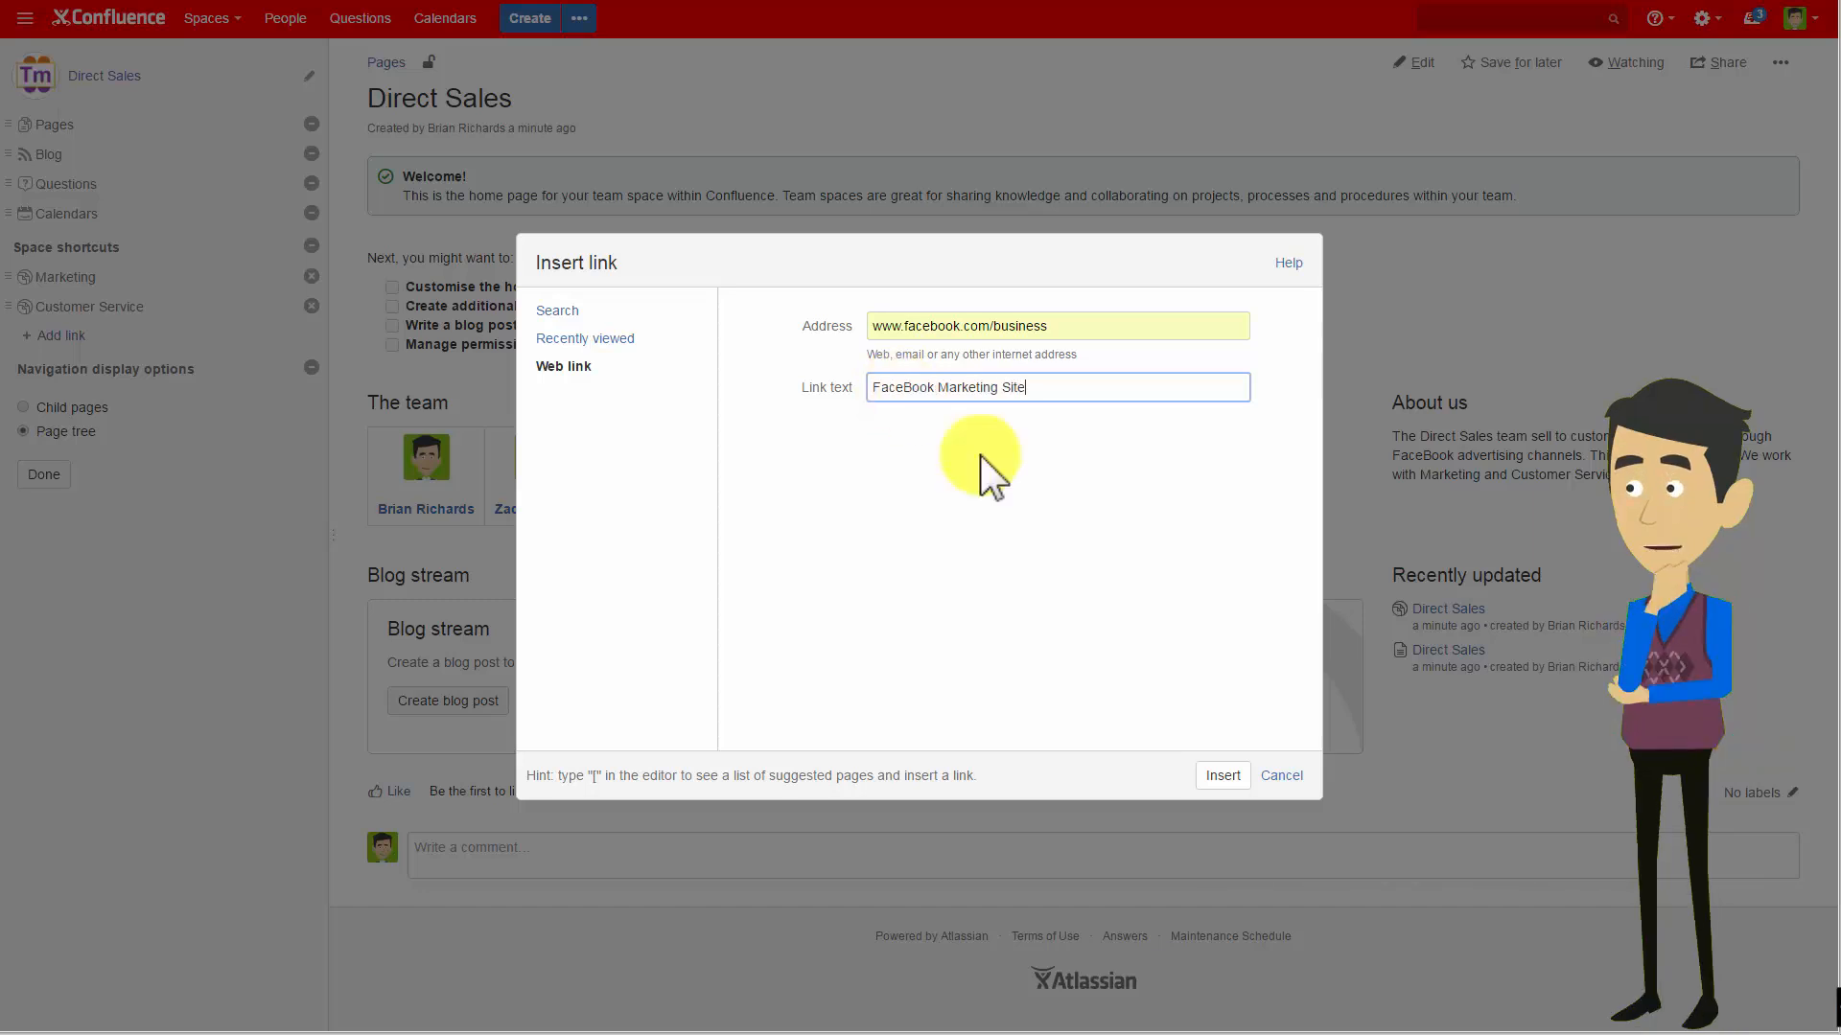
pyautogui.click(1215, 779)
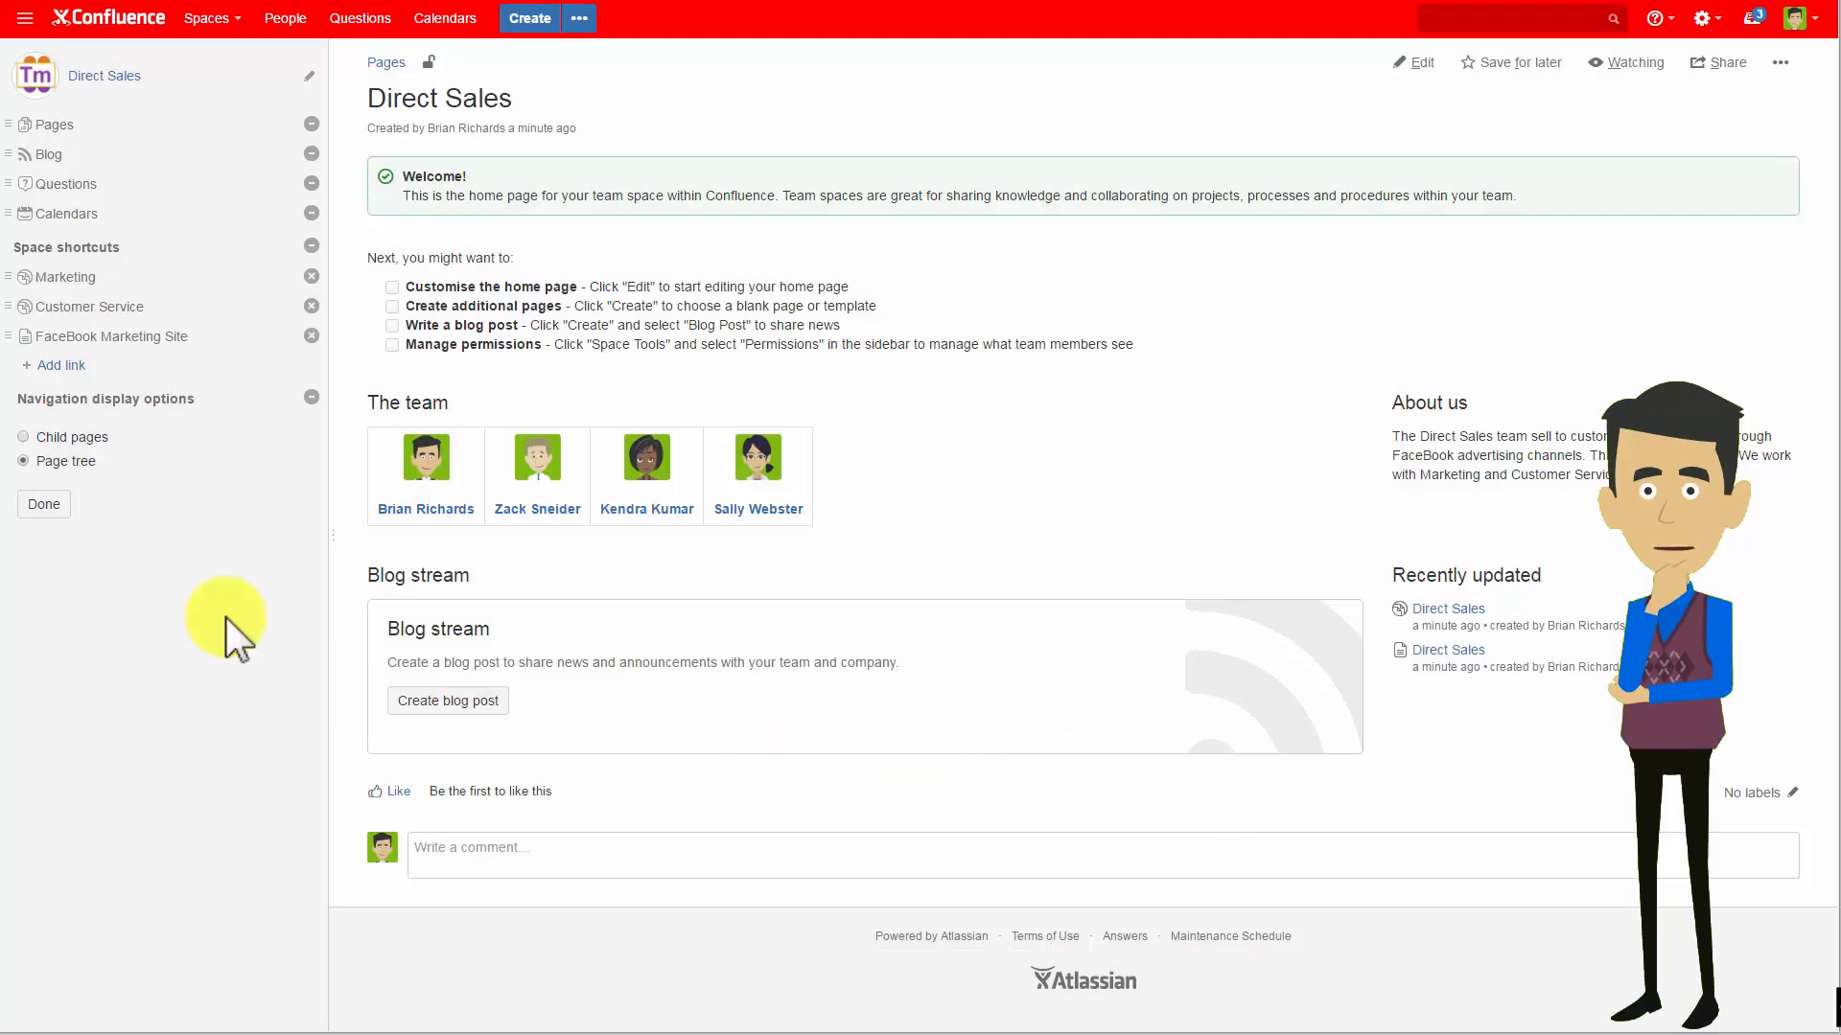
pyautogui.click(43, 505)
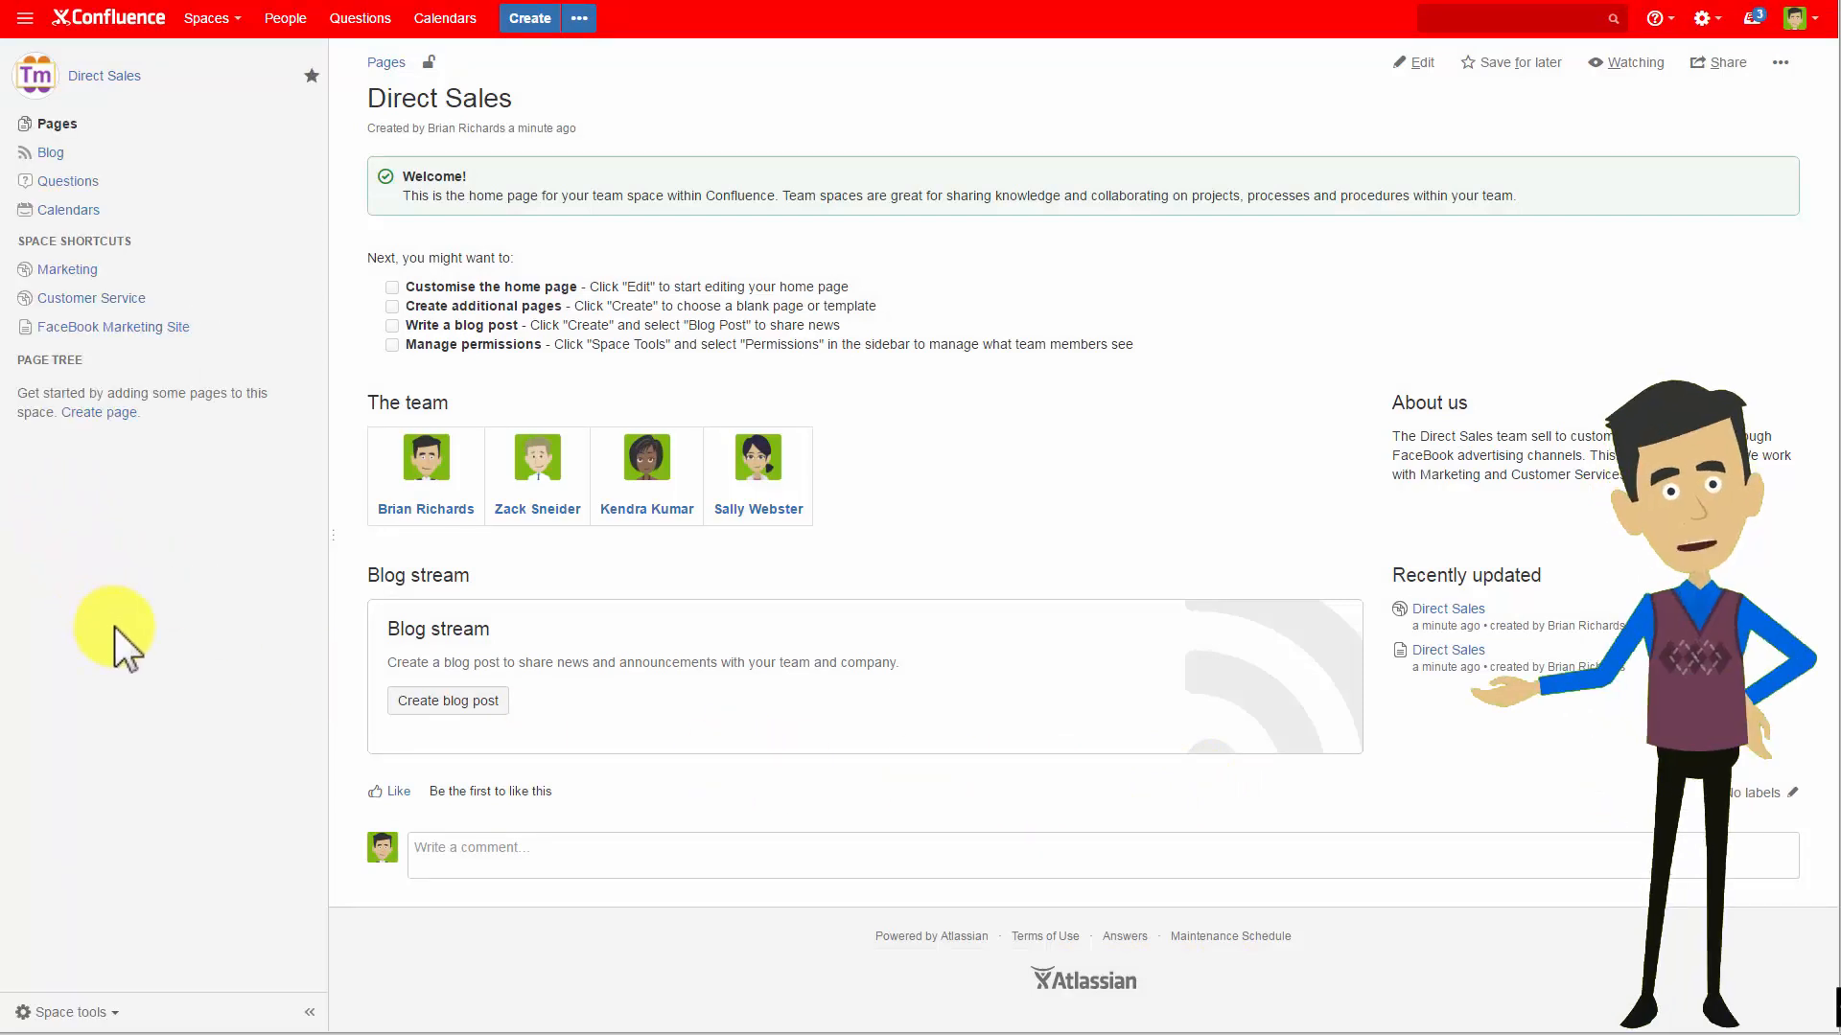
# Open the space directory and filter it by the Marketing category.
pyautogui.click(206, 18)
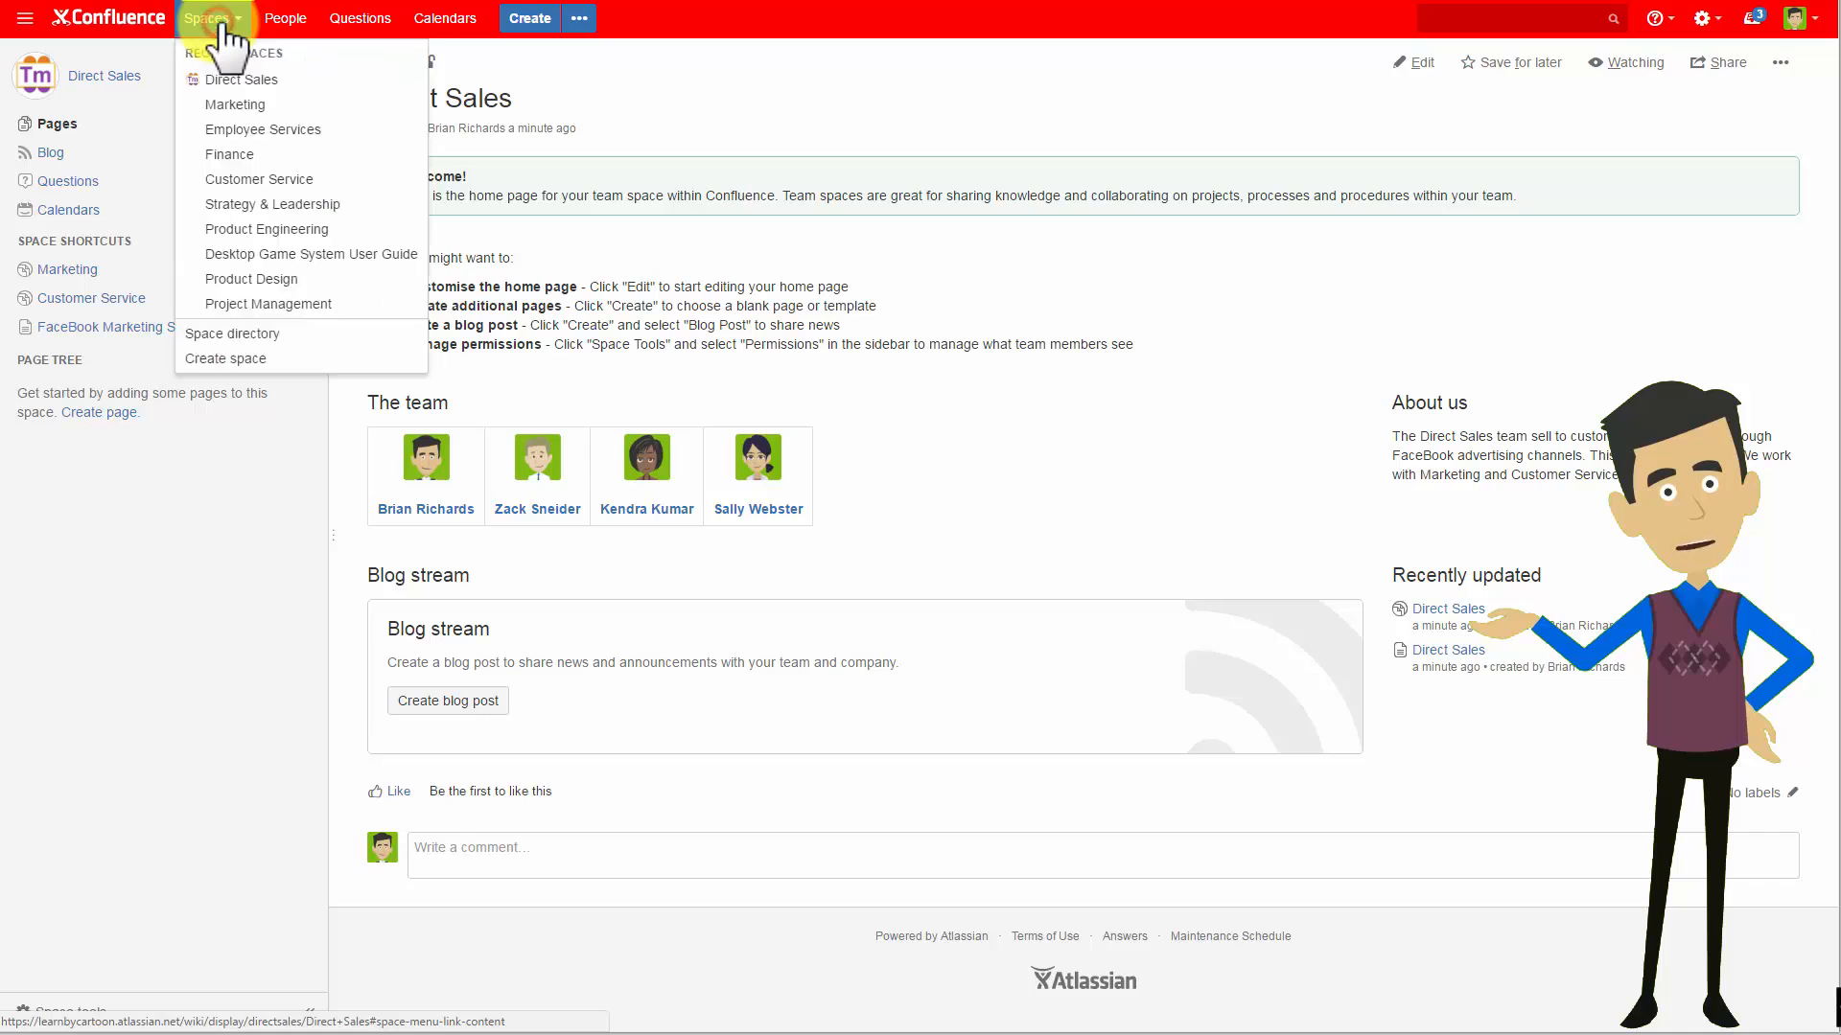
pyautogui.click(262, 335)
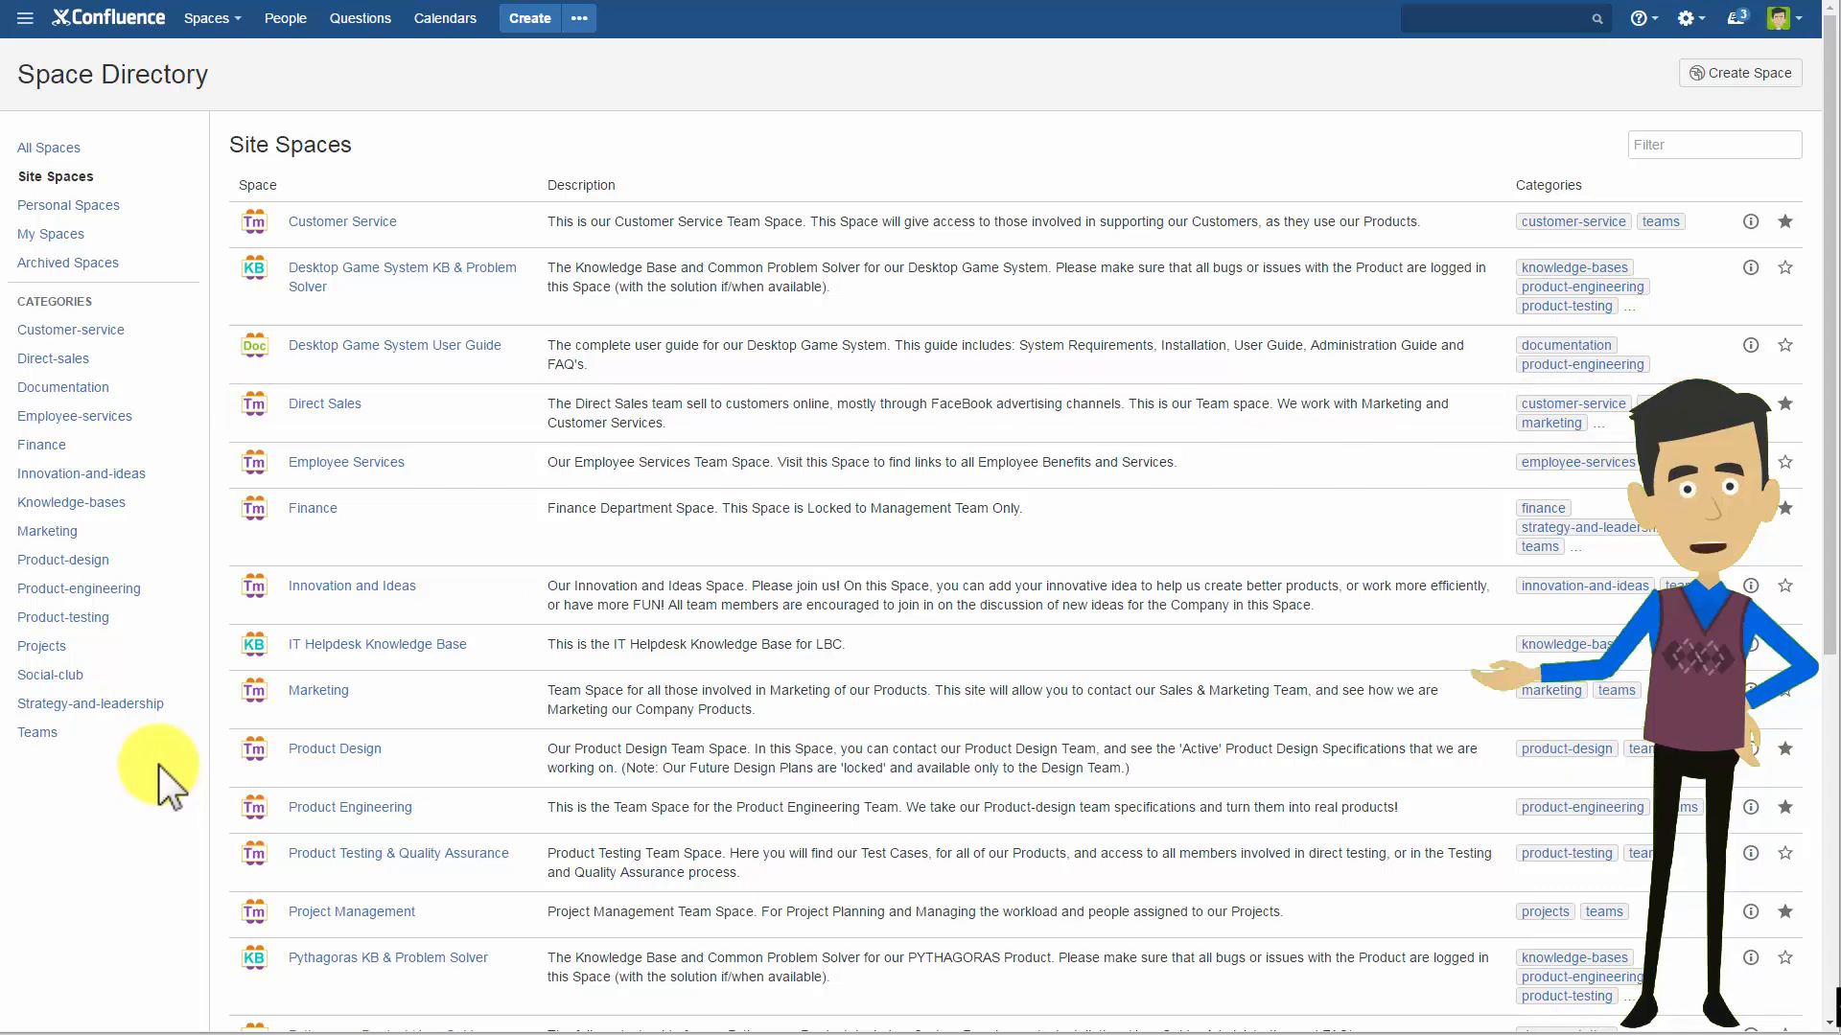
pyautogui.click(49, 532)
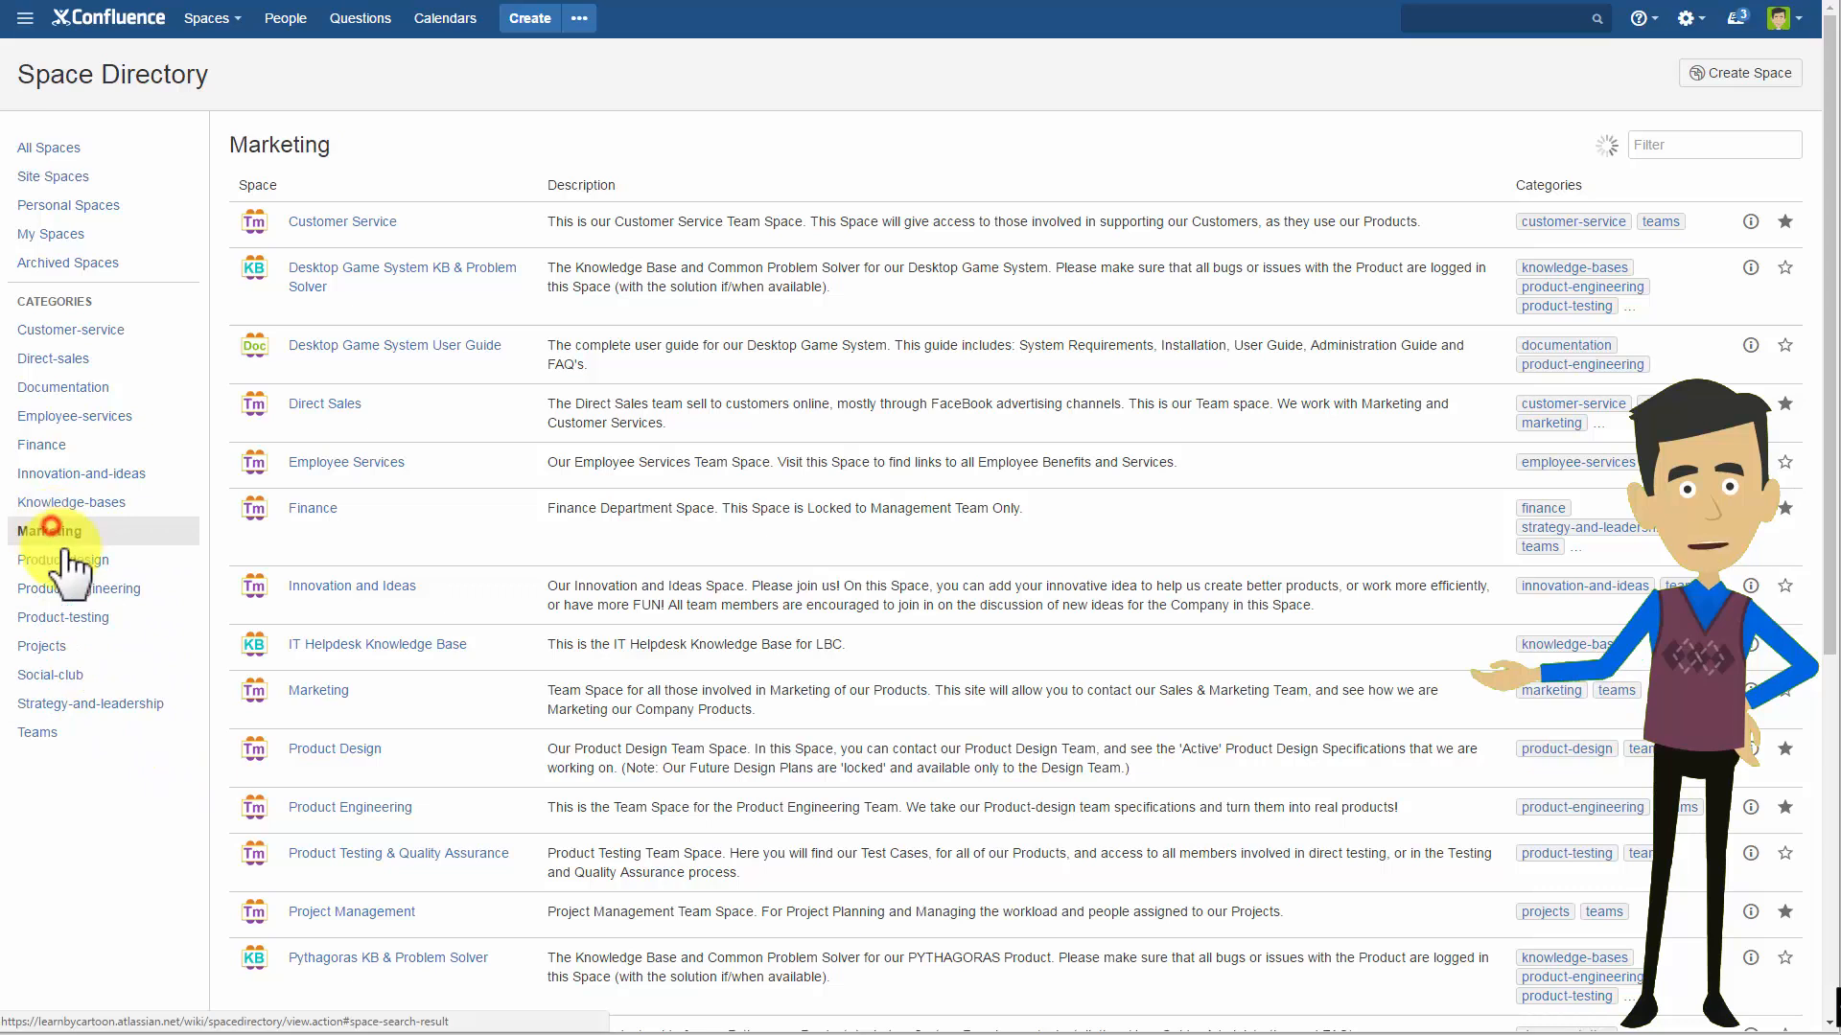